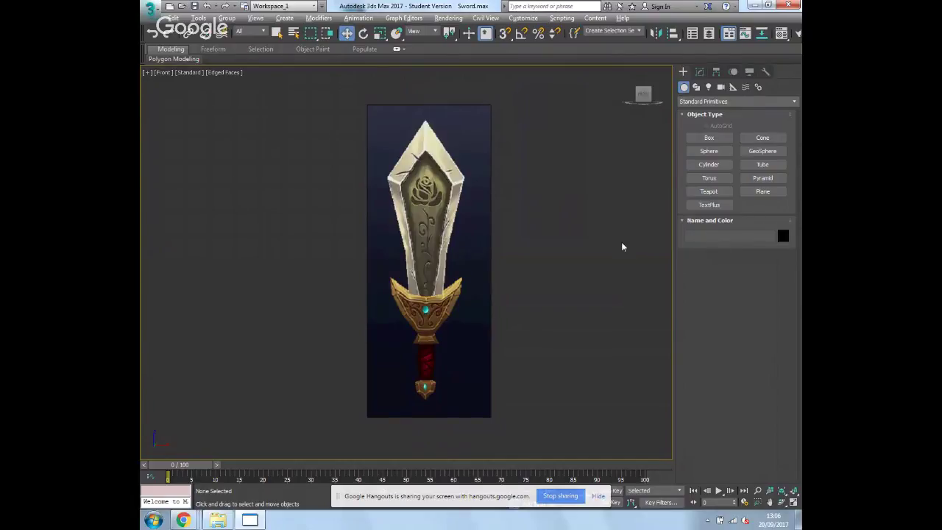
# Step: Create a plane about 1.02 m long and 0.10 m wide along the blade's inner panel, with 1 length and 1 width segment
pyautogui.scroll(-1, 532, 277)
pyautogui.scroll(5, 468, 316)
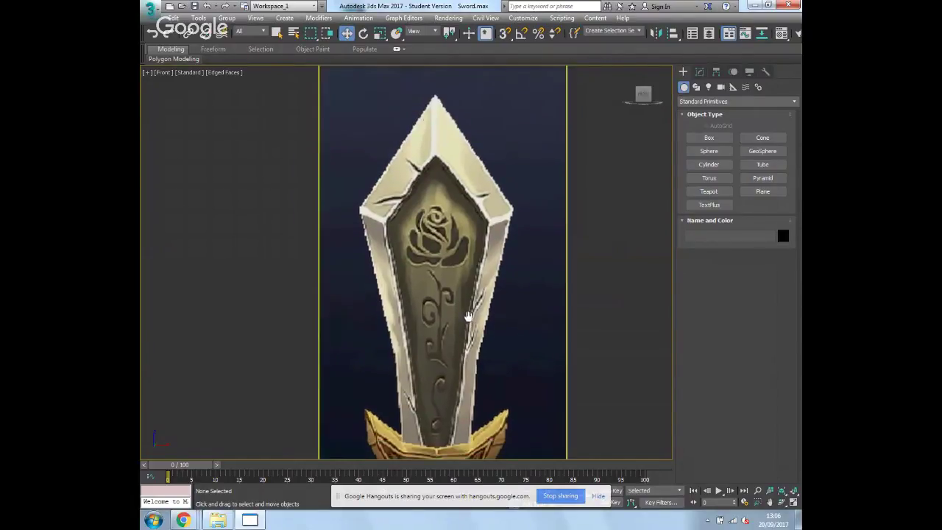
pyautogui.moveTo(468, 314); pyautogui.dragTo(473, 291, button='middle')
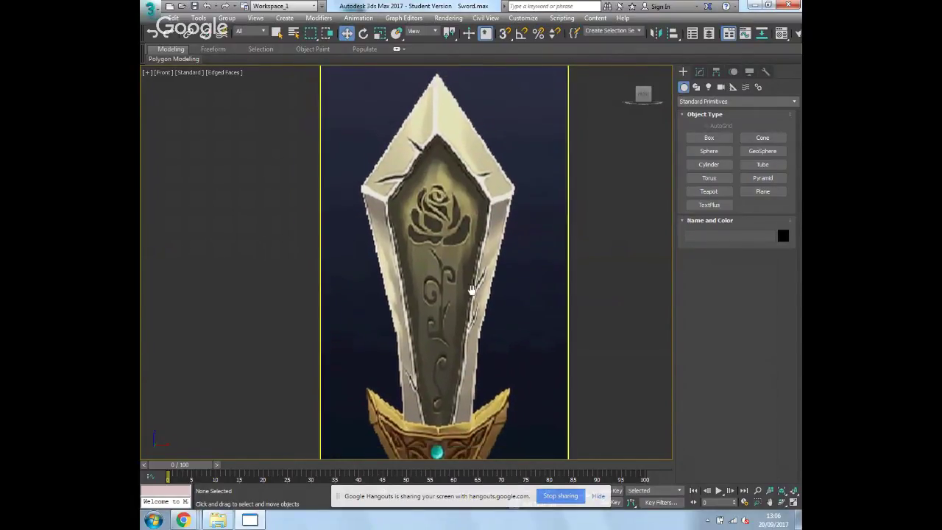
pyautogui.click(769, 193)
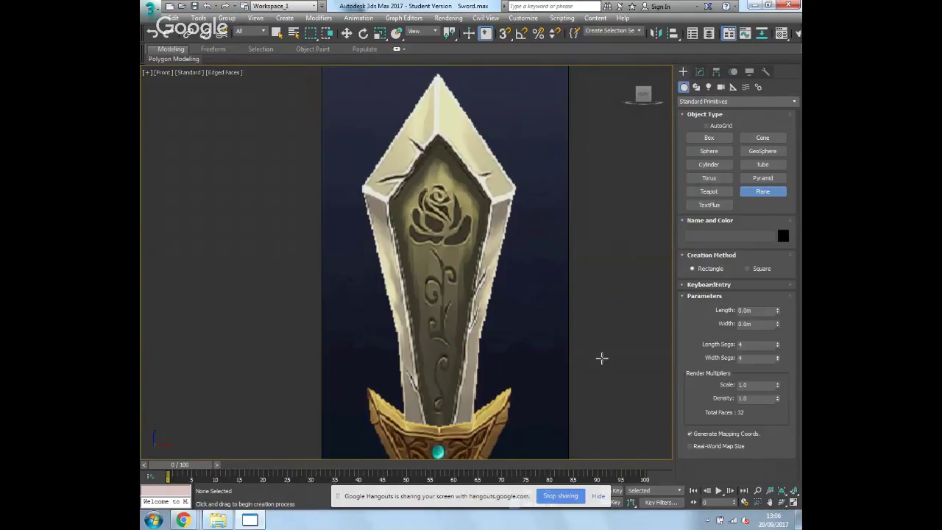
pyautogui.doubleClick(749, 345)
pyautogui.write('1')
pyautogui.doubleClick(746, 357)
pyautogui.write('1')
pyautogui.moveTo(425, 425); pyautogui.dragTo(453, 144)
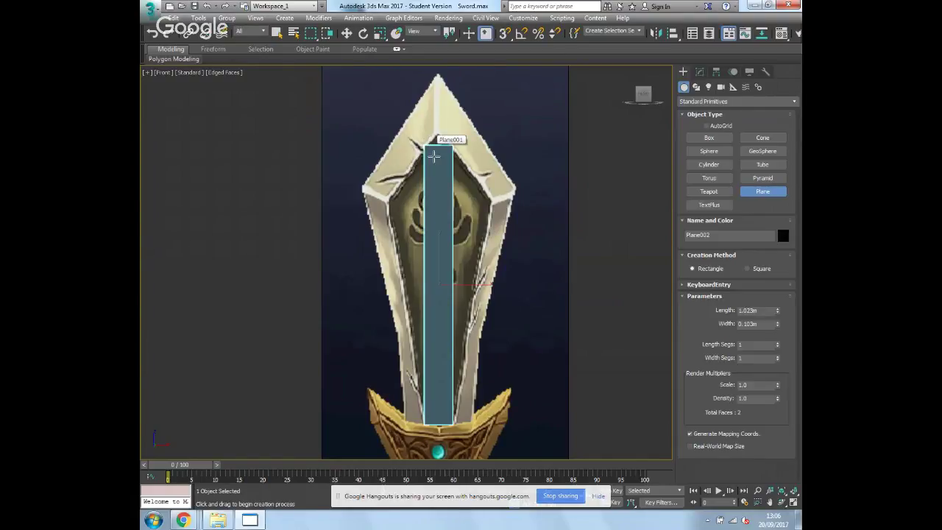
# Step: Finish creating planes and convert the new blade plane to an Editable Poly
pyautogui.rightClick(439, 292)
pyautogui.rightClick(442, 292)
pyautogui.moveTo(493, 411)
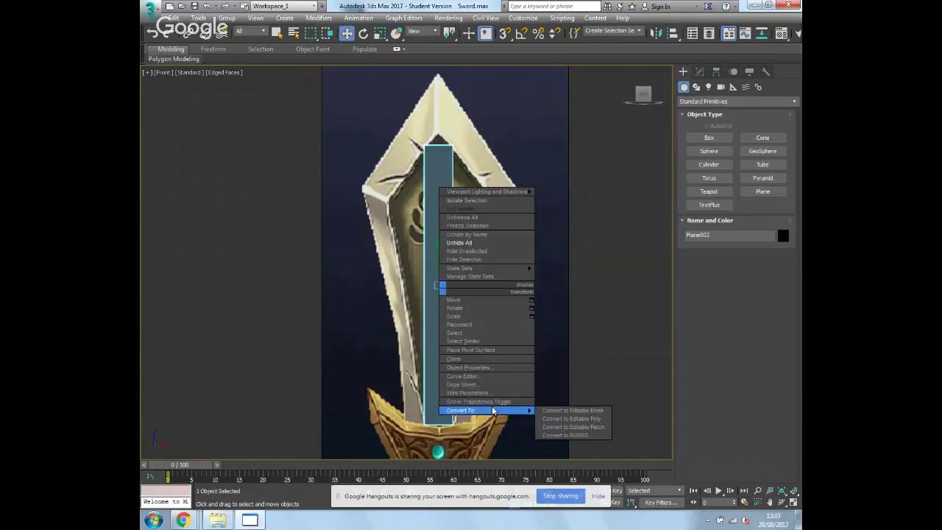
pyautogui.click(574, 418)
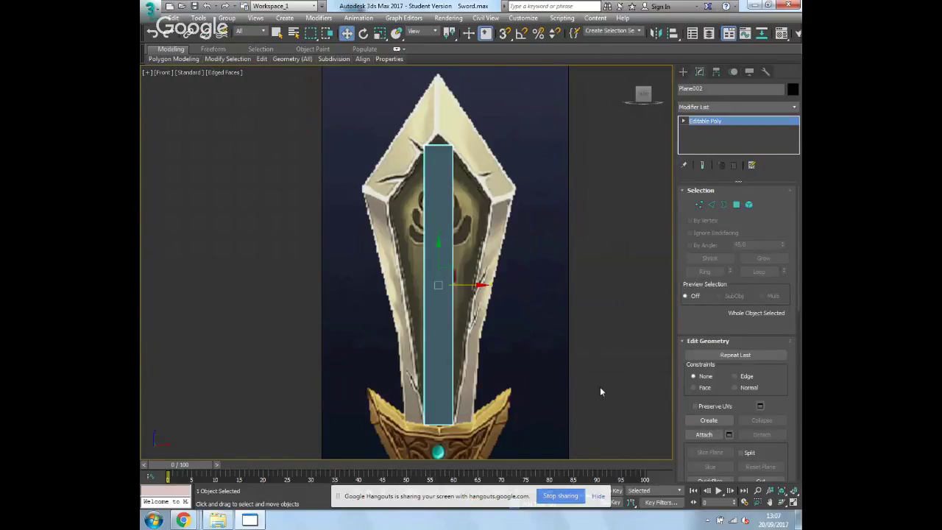
# Step: Connect the plane's two long vertical edges with 2 segments to add two horizontal edges across it
pyautogui.click(711, 204)
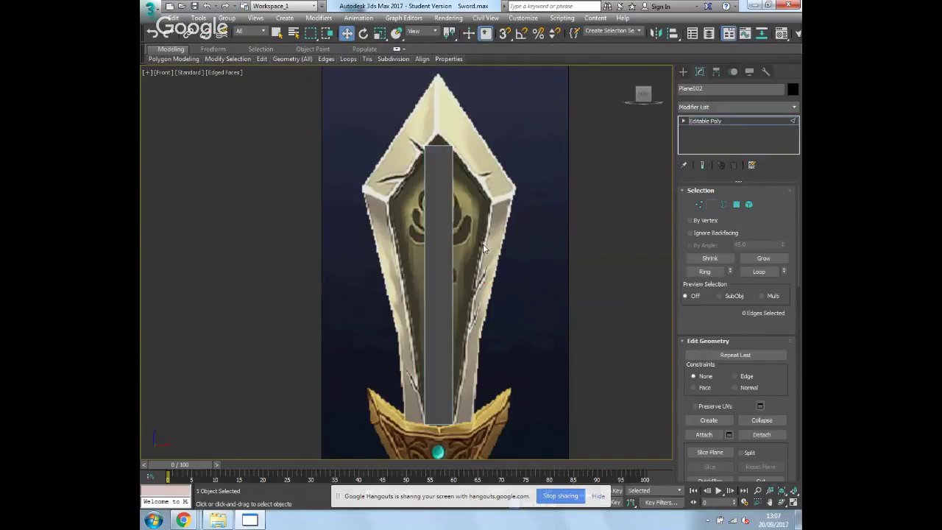
pyautogui.moveTo(483, 243); pyautogui.dragTo(358, 269)
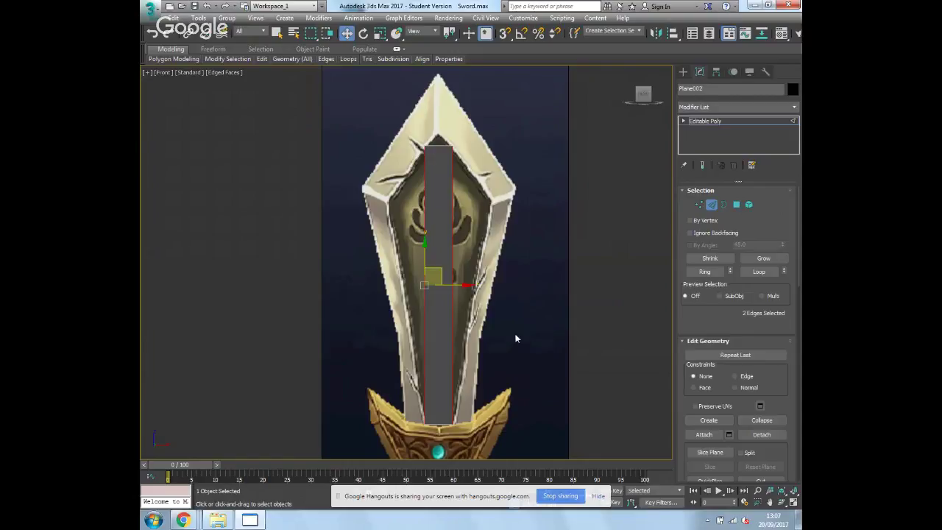
pyautogui.click(598, 495)
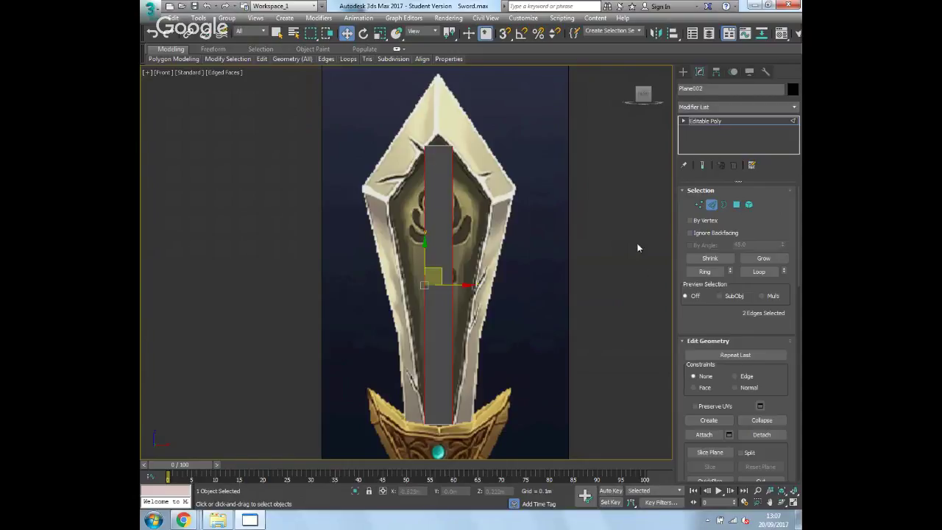
pyautogui.scroll(-5, 789, 408)
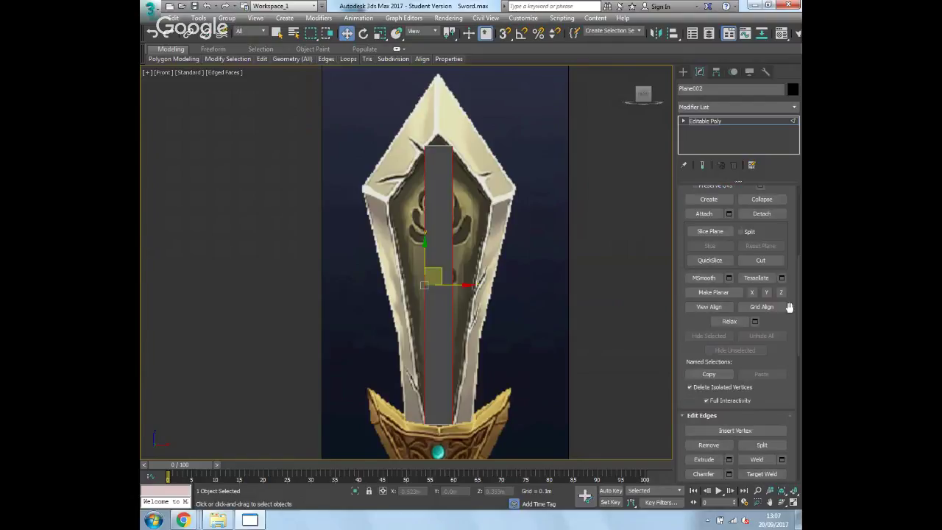
pyautogui.moveTo(789, 307); pyautogui.dragTo(779, 107)
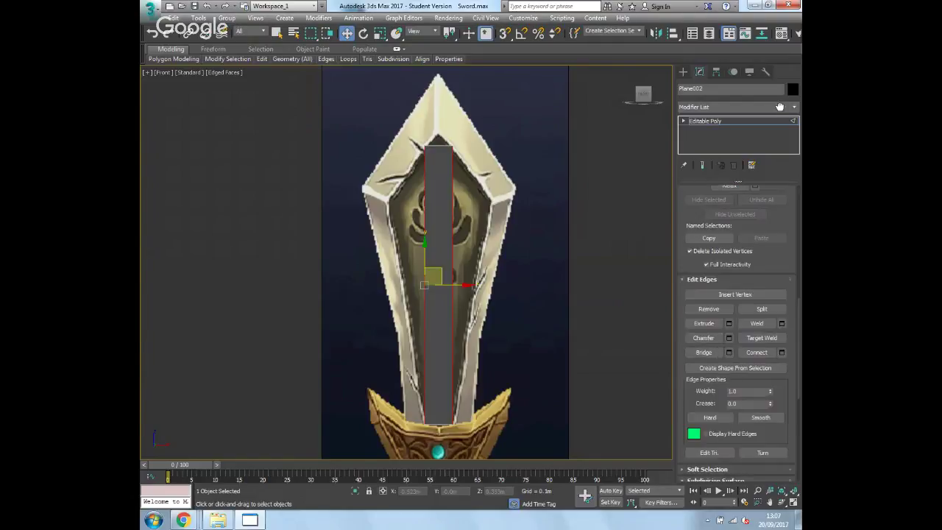
pyautogui.click(781, 352)
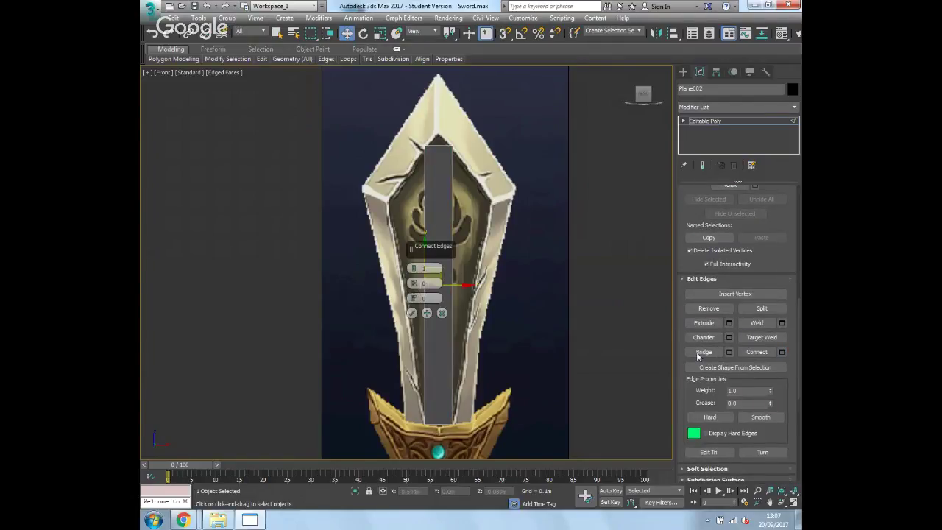
pyautogui.moveTo(434, 248); pyautogui.dragTo(283, 222)
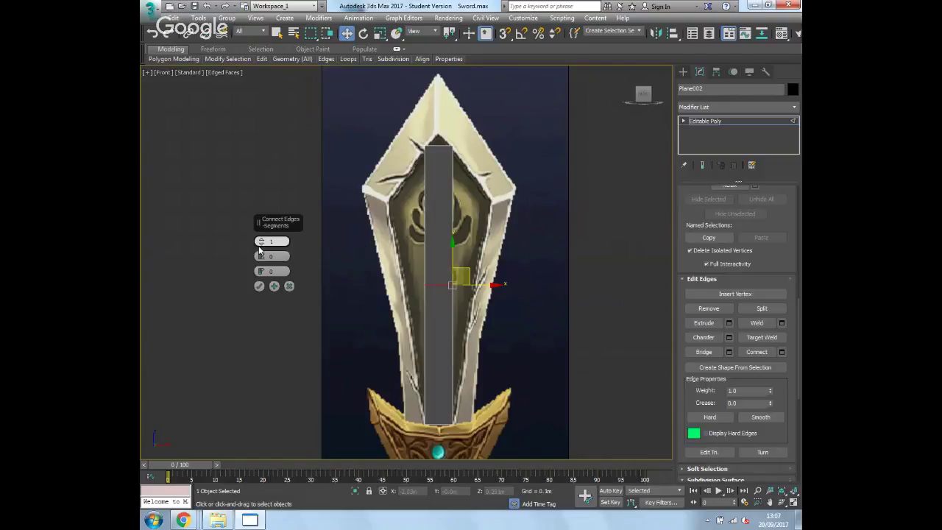
pyautogui.moveTo(262, 242); pyautogui.dragTo(262, 258)
pyautogui.click(258, 286)
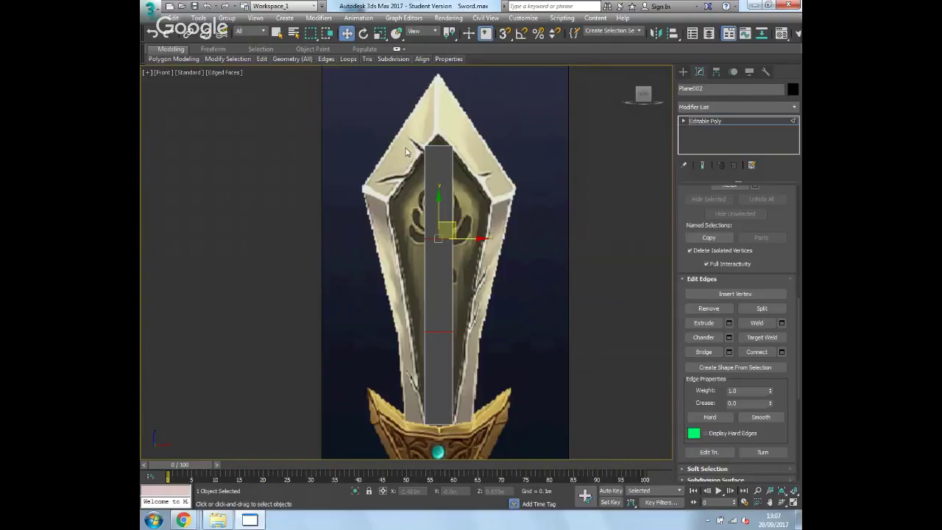
# Step: Connect all four horizontal edges of the plane with 1 segment to add a vertical centre line
pyautogui.click(441, 126)
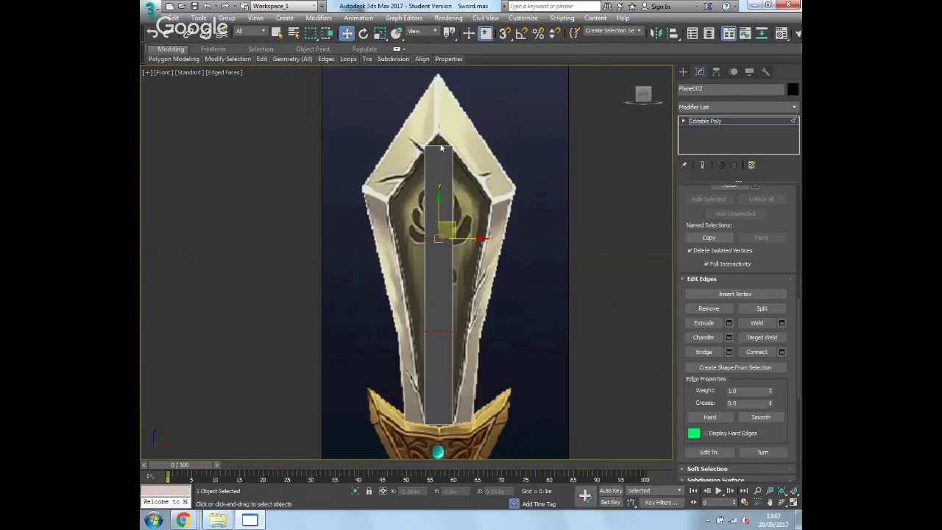
pyautogui.click(441, 425)
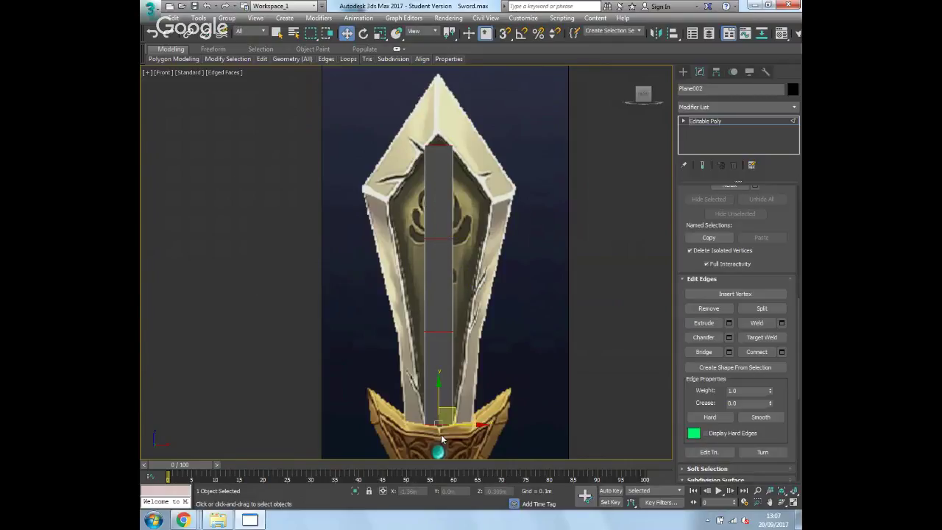
pyautogui.click(782, 352)
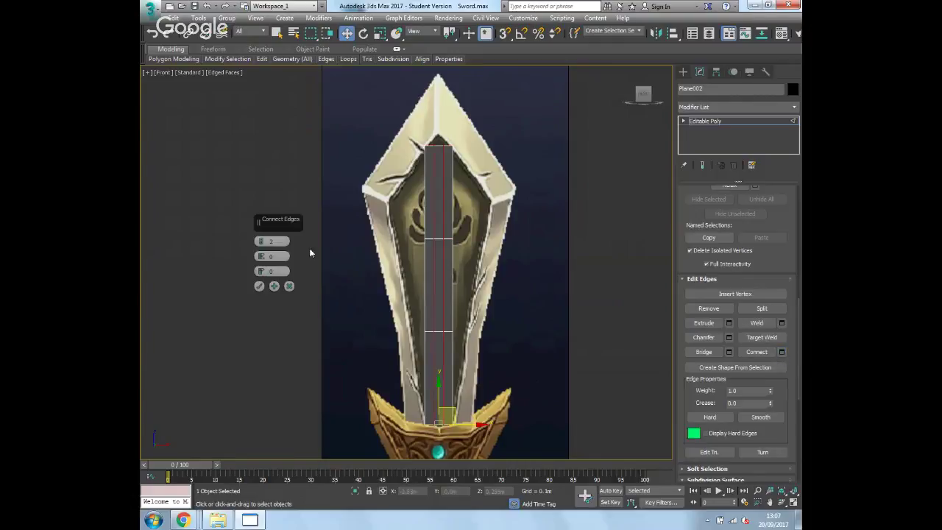
pyautogui.click(260, 244)
pyautogui.click(259, 286)
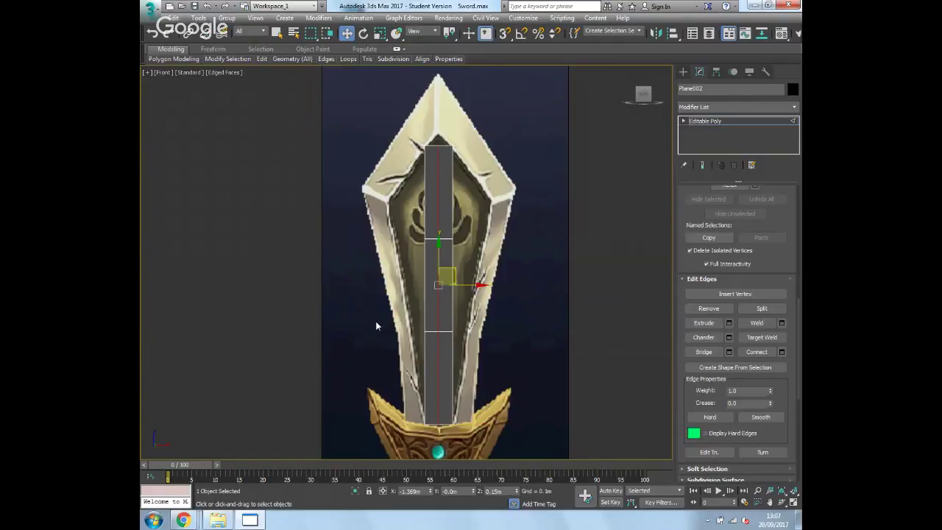
# Step: Move the plane's three top vertices onto the tip and upper side corners of the blade's dark inner panel
pyautogui.press('1')
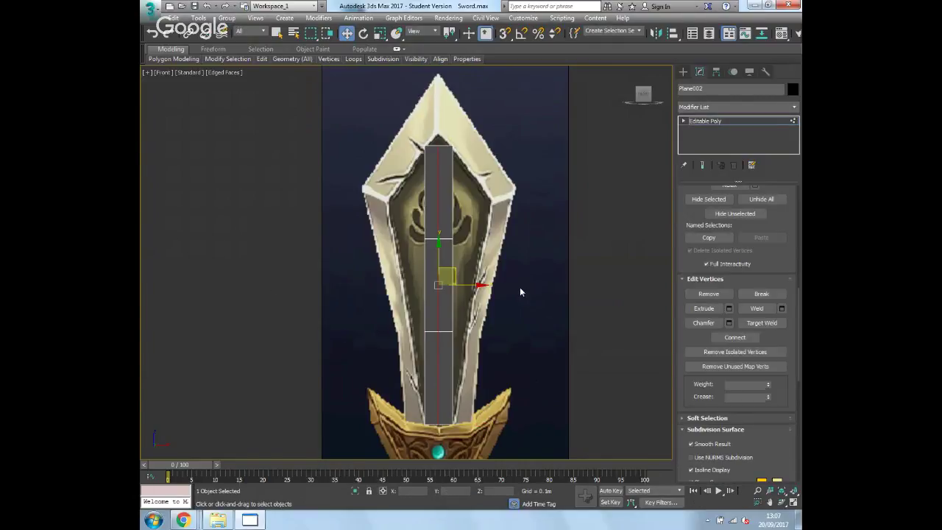
pyautogui.scroll(2, 691, 278)
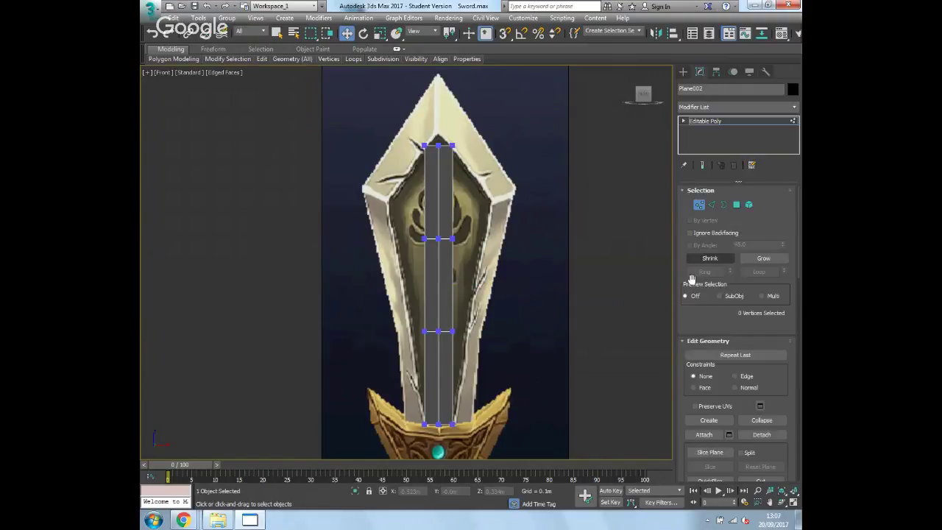
pyautogui.click(439, 145)
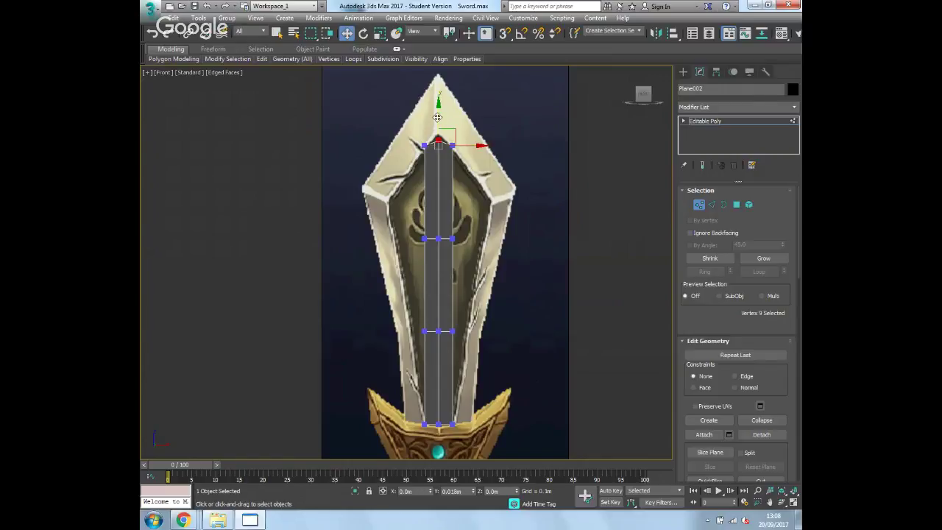
pyautogui.moveTo(437, 118); pyautogui.dragTo(503, 178)
pyautogui.click(452, 145)
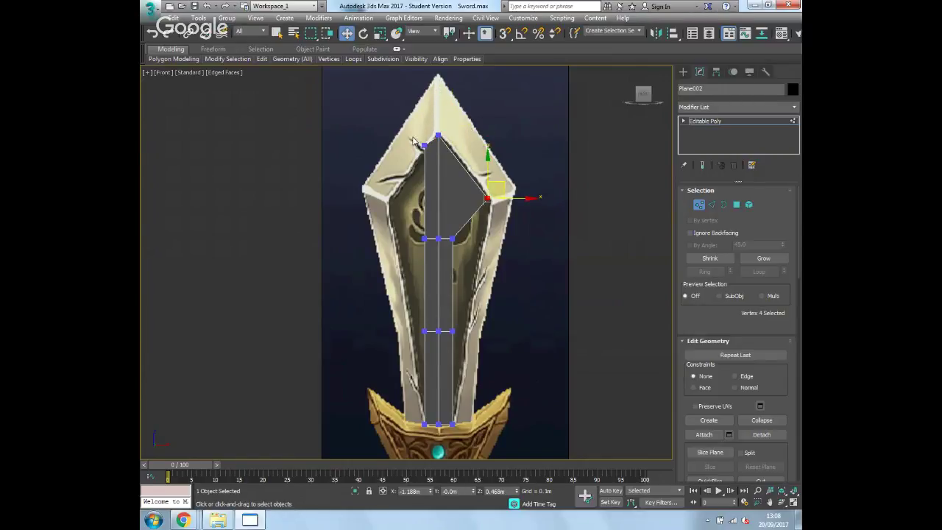
pyautogui.click(423, 145)
pyautogui.moveTo(437, 130); pyautogui.dragTo(401, 184)
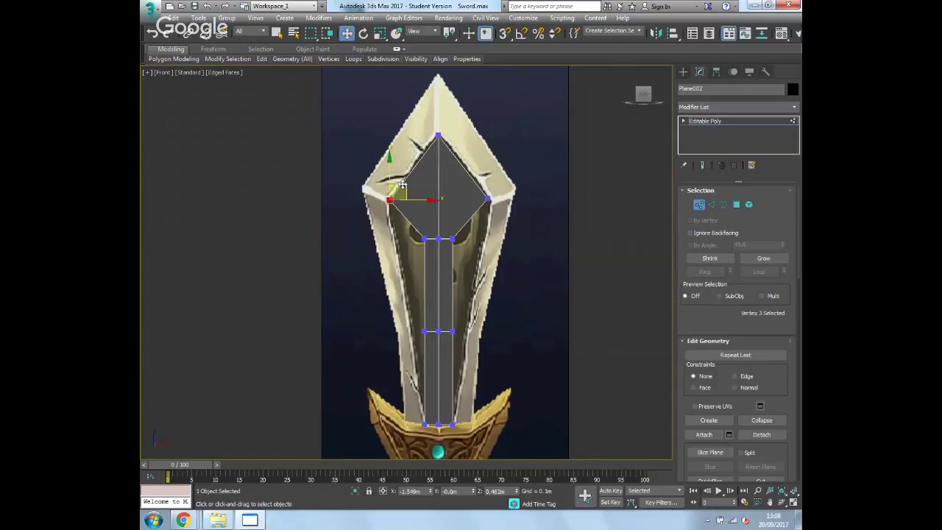
# Step: Move the two outer vertices of the second row outward onto the inner panel's side edges
pyautogui.click(452, 237)
pyautogui.moveTo(472, 229); pyautogui.dragTo(501, 236)
pyautogui.click(425, 239)
pyautogui.moveTo(432, 230); pyautogui.dragTo(405, 235)
# Step: Select the two outer vertices of the third row and scale them apart horizontally to match the inner panel's edges
pyautogui.moveTo(474, 324); pyautogui.dragTo(416, 340)
pyautogui.click(437, 352)
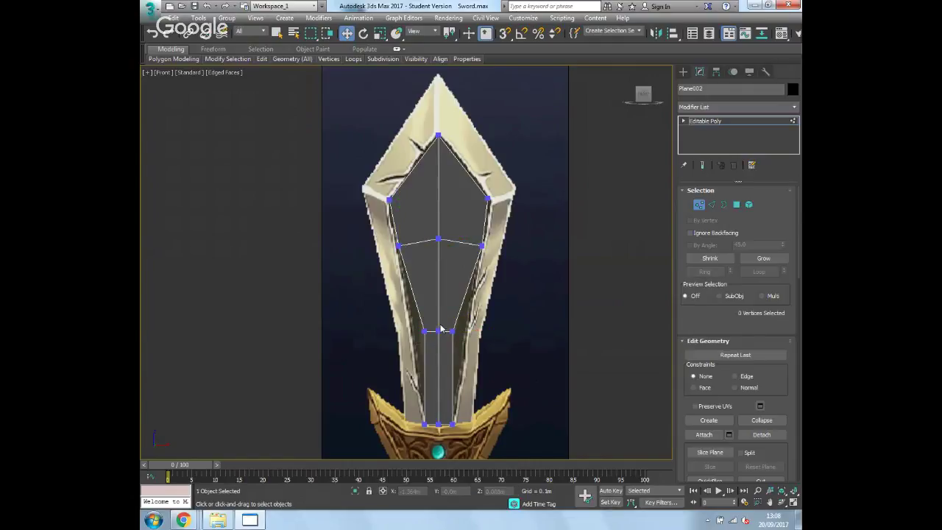
pyautogui.moveTo(462, 317); pyautogui.dragTo(452, 349)
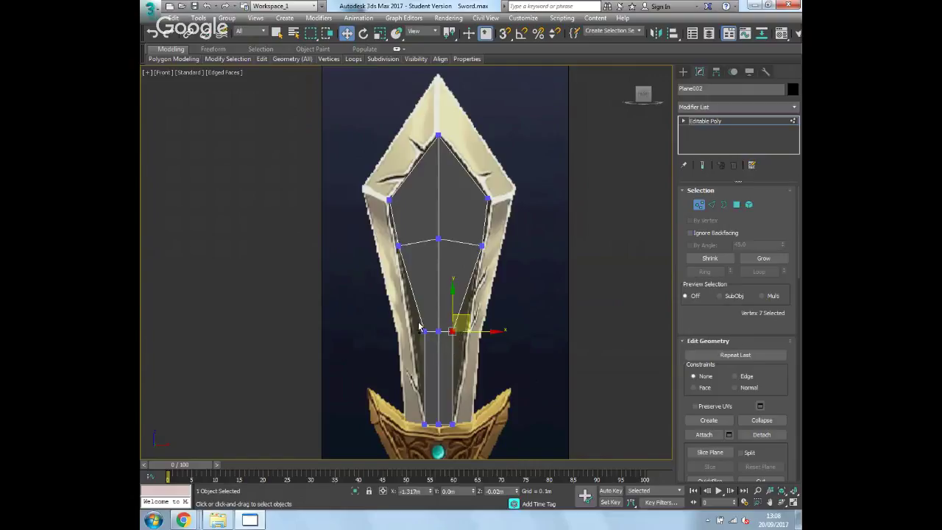
pyautogui.keyDown('ctrl'); pyautogui.moveTo(416, 321); pyautogui.dragTo(431, 349); pyautogui.keyUp('ctrl')
pyautogui.press('r')
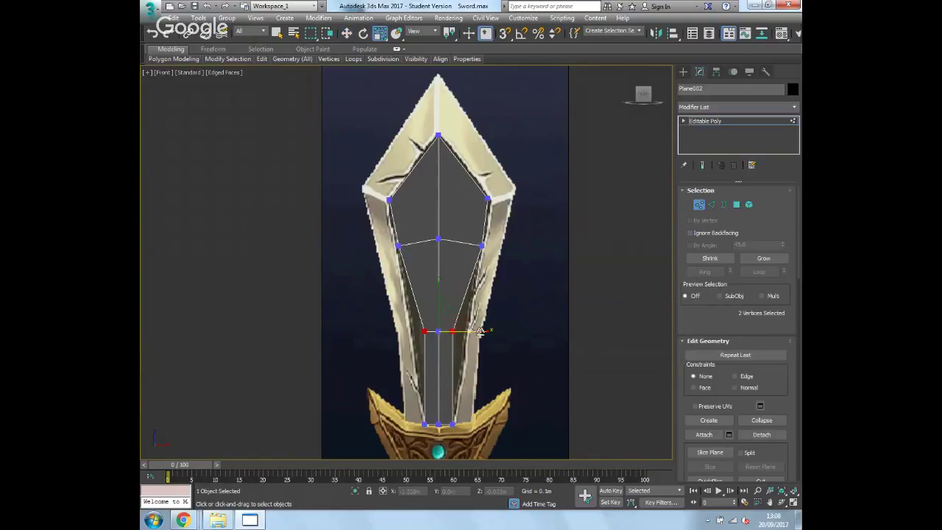
pyautogui.moveTo(483, 328); pyautogui.dragTo(517, 336)
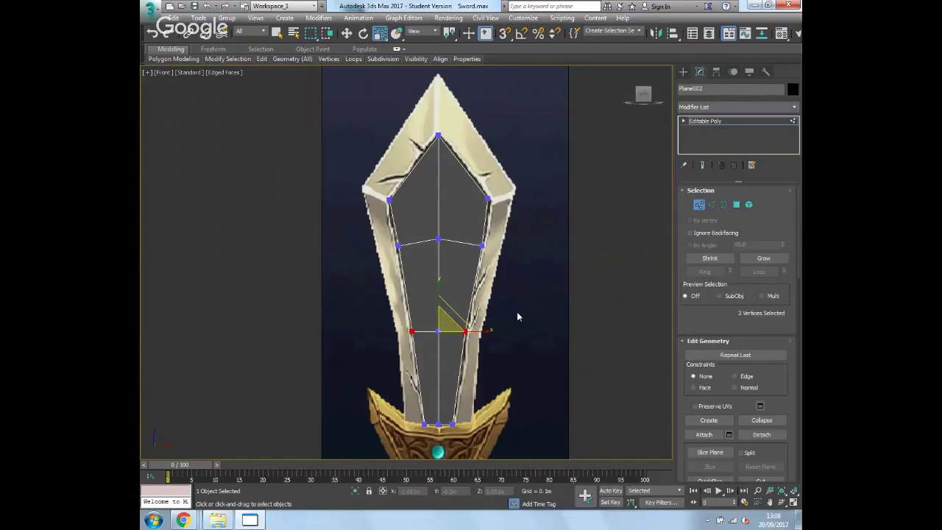
pyautogui.press('q')
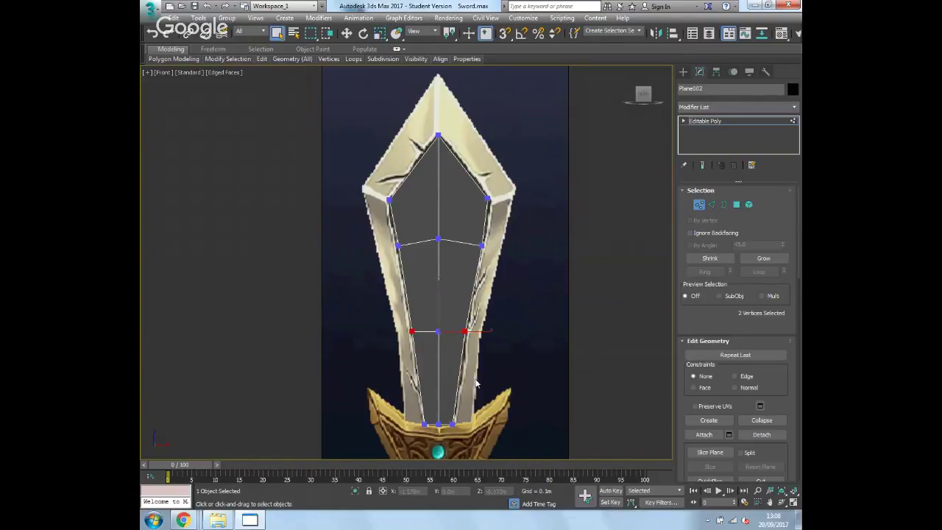
pyautogui.press('r')
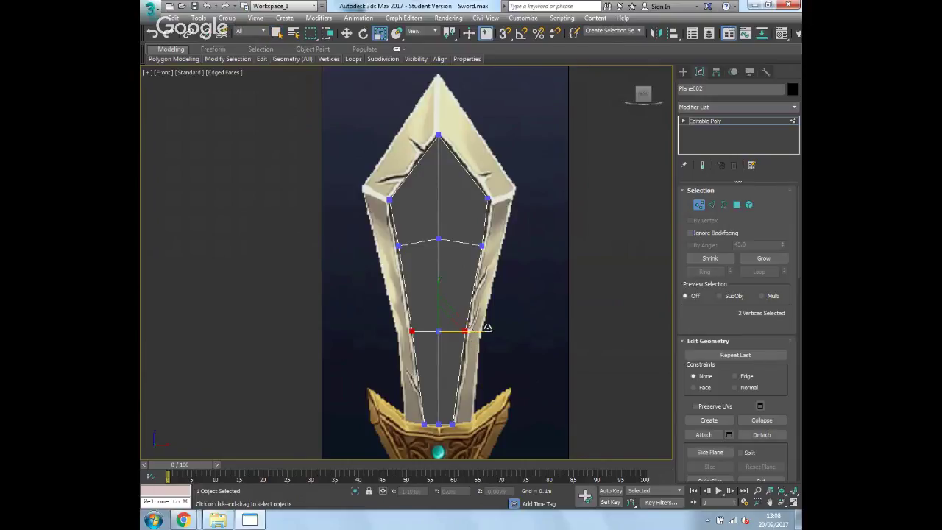
pyautogui.moveTo(487, 331)
pyautogui.mouseDown()
pyautogui.moveTo(502, 332)
pyautogui.moveTo(488, 336)
pyautogui.mouseUp()
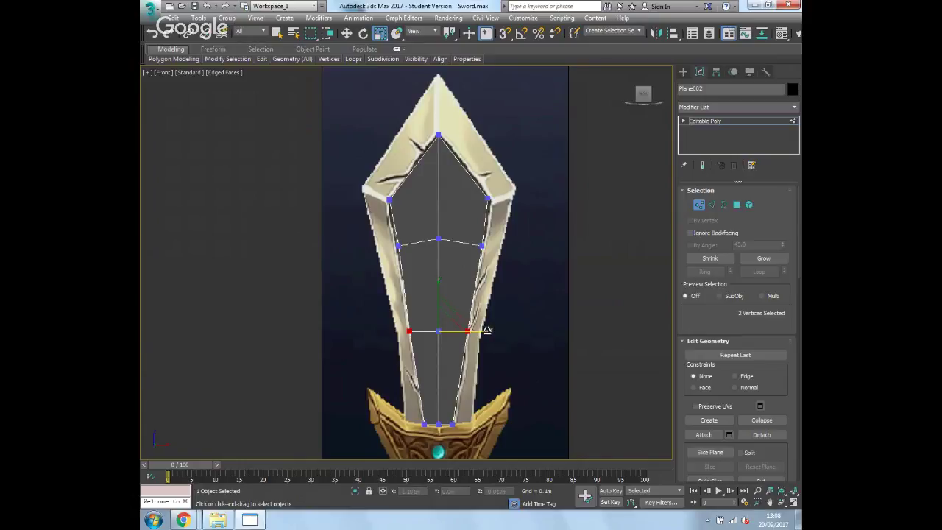
# Step: Select the left vertex of the second row and turn on 3D snapping with Vertex as the snap target
pyautogui.click(482, 245)
pyautogui.click(397, 245)
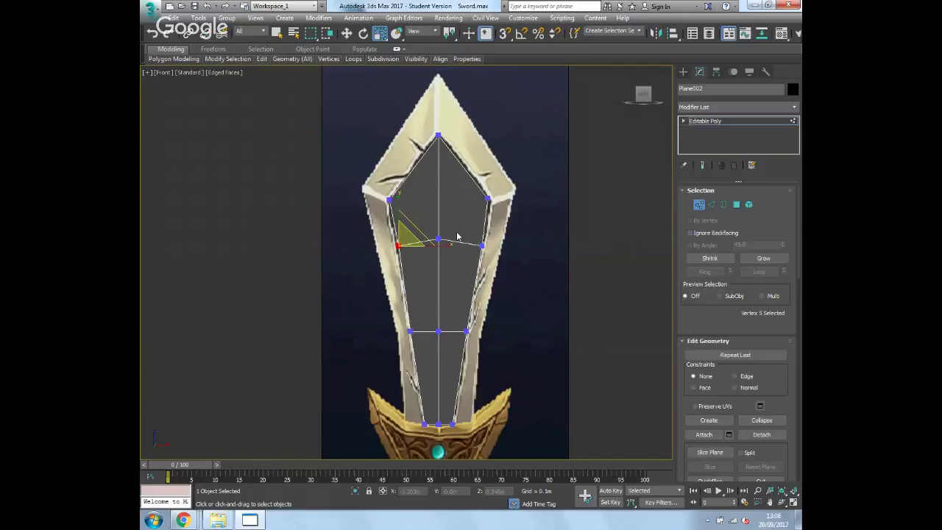
pyautogui.press('w')
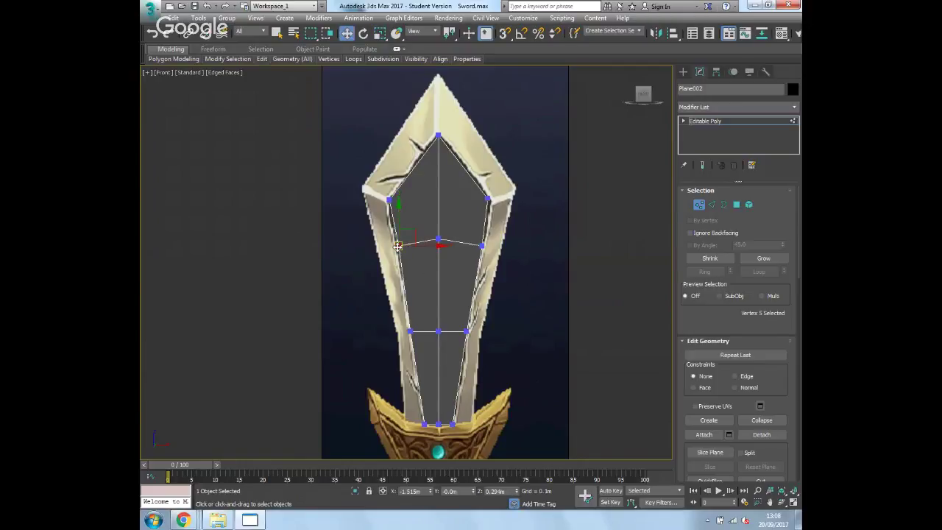
pyautogui.click(505, 37)
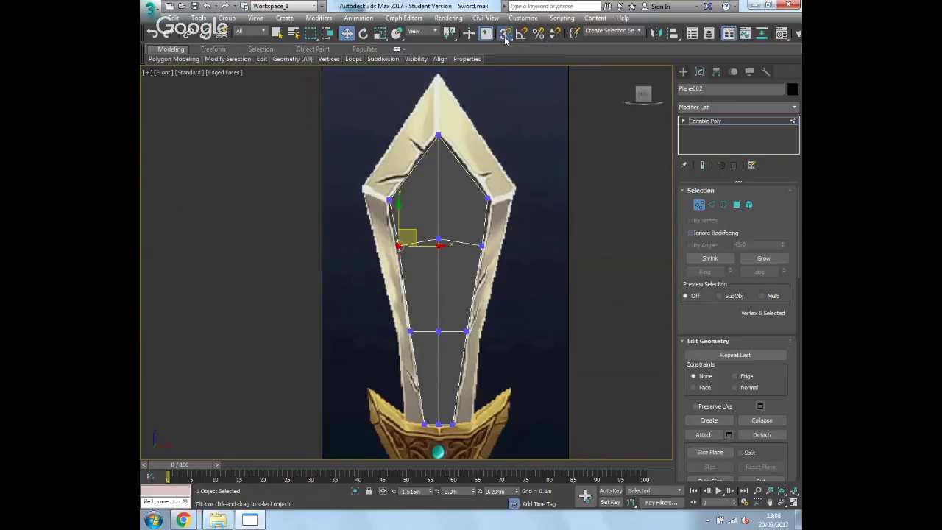
pyautogui.rightClick(505, 37)
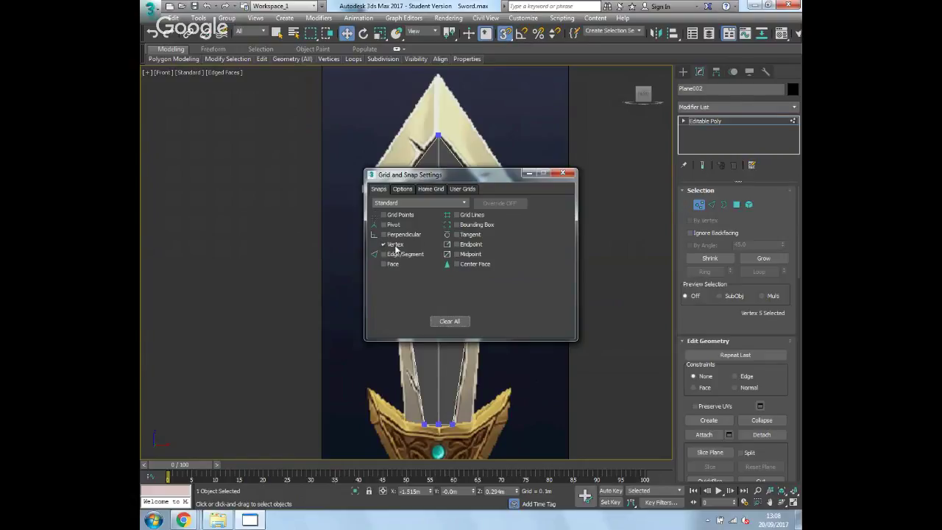
pyautogui.click(561, 173)
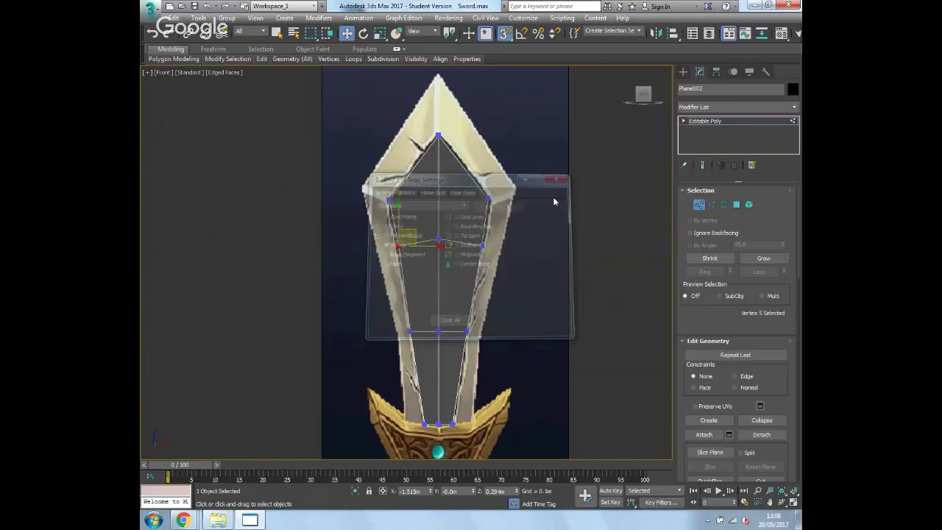
# Step: Snap the second row's left vertex level with its right one, and the panel's upper right corner vertex level with the upper left corner
pyautogui.moveTo(398, 244); pyautogui.dragTo(487, 240)
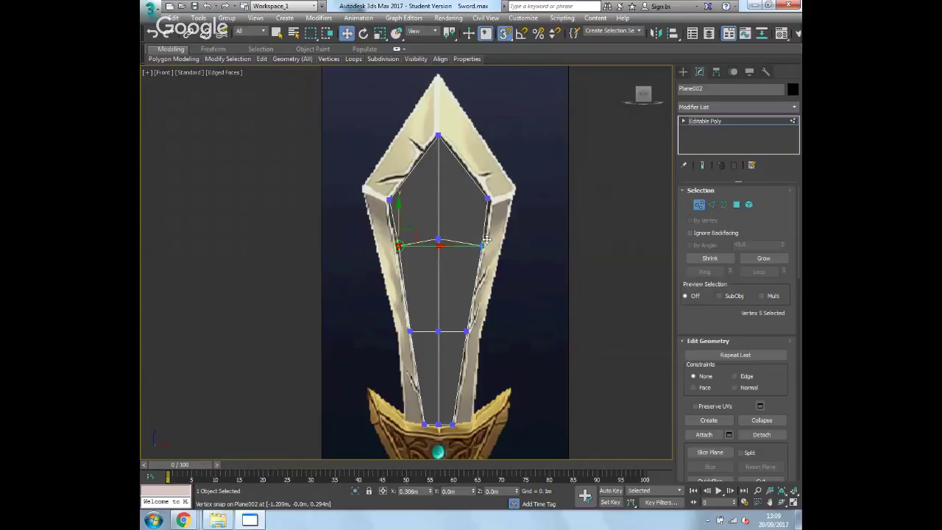
pyautogui.moveTo(487, 240); pyautogui.dragTo(487, 240)
pyautogui.click(487, 199)
pyautogui.moveTo(487, 167); pyautogui.dragTo(416, 189)
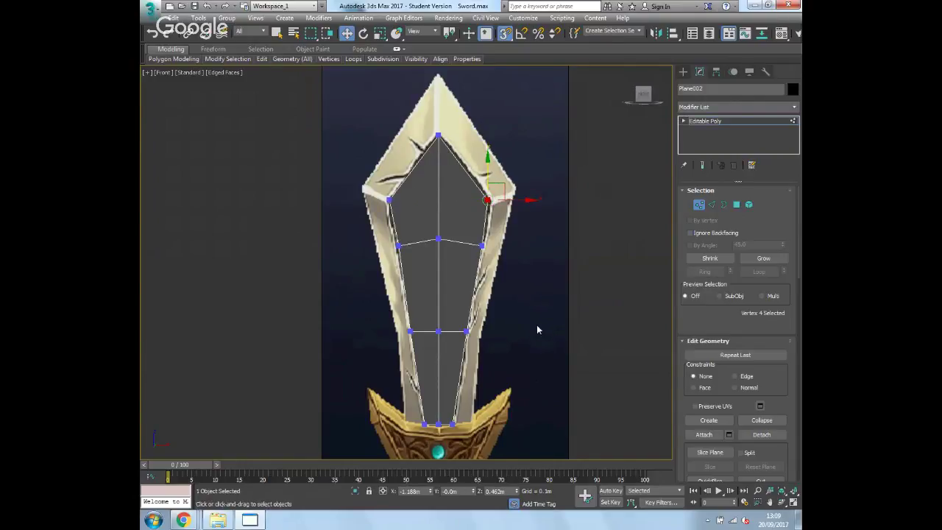
pyautogui.click(698, 204)
# Step: Select the panel's upper right border edge and extrude it outward as a new face to the blade's outer edge
pyautogui.moveTo(667, 231); pyautogui.dragTo(662, 235, button='middle')
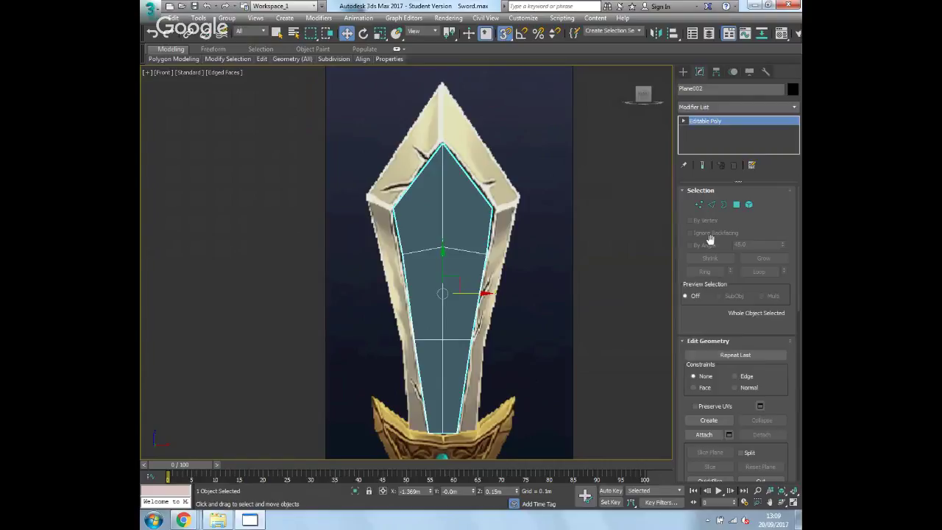
pyautogui.click(710, 204)
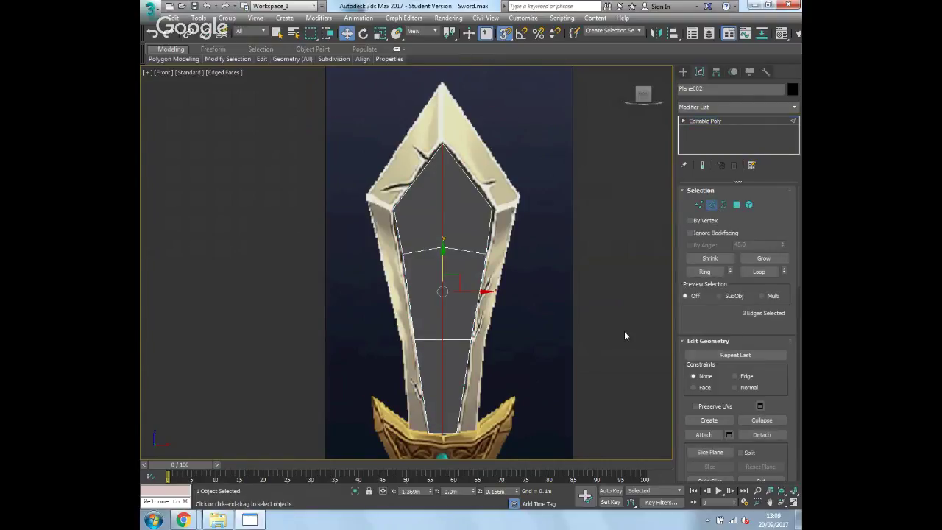
pyautogui.click(468, 178)
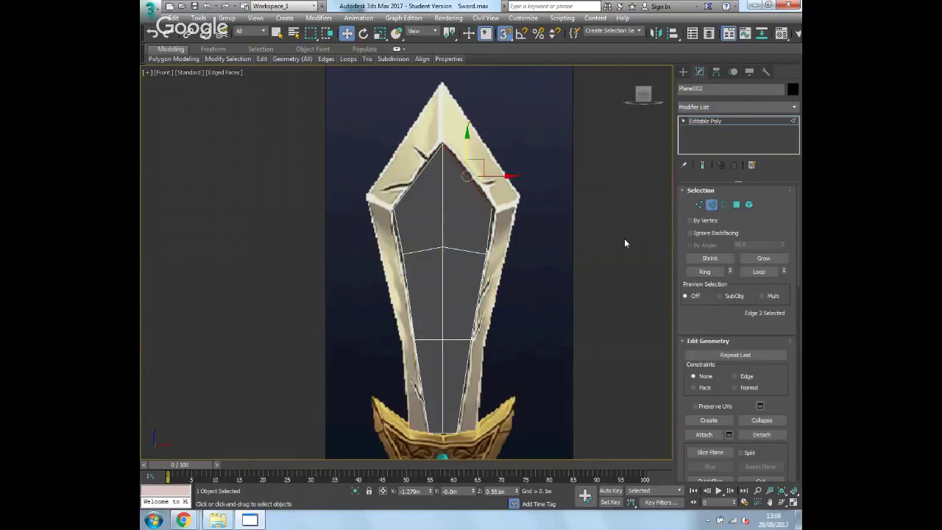
pyautogui.scroll(5, 589, 237)
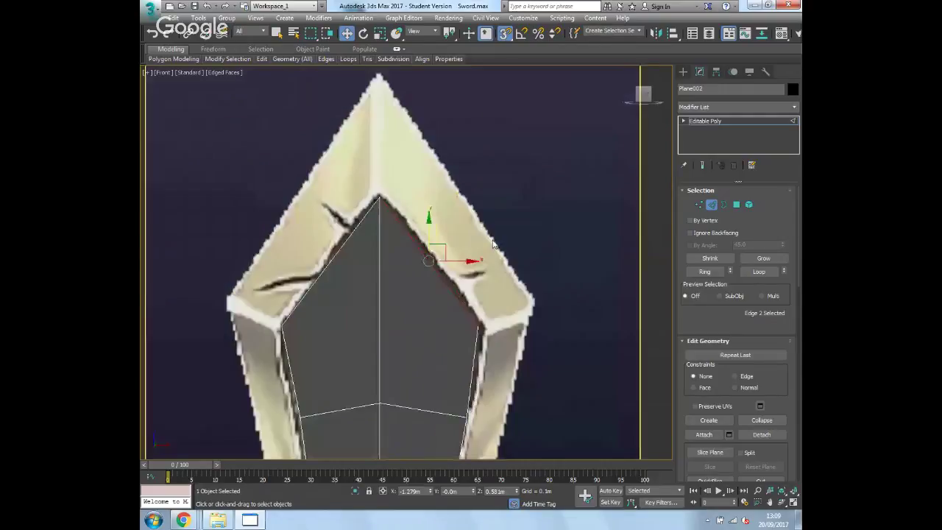
pyautogui.moveTo(494, 245); pyautogui.dragTo(476, 259, button='middle')
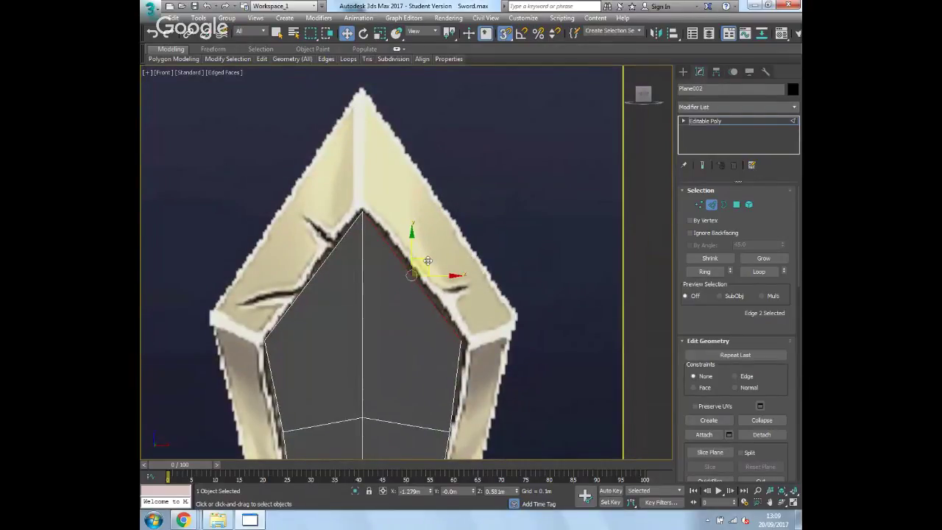
pyautogui.keyDown('shift'); pyautogui.moveTo(428, 261); pyautogui.dragTo(456, 216); pyautogui.keyUp('shift')
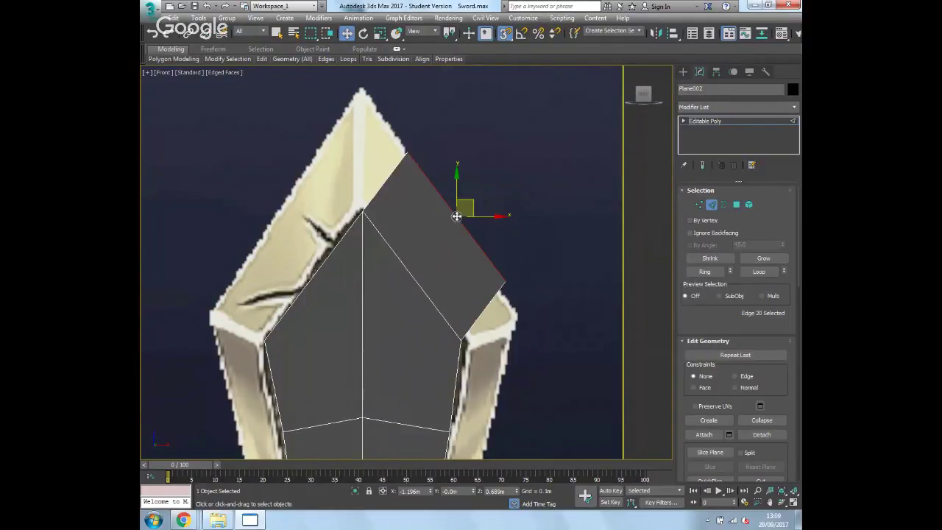
# Step: Move the new face's upper vertex onto the blade's tip and its lower vertex onto the blade's outer right corner
pyautogui.press('1')
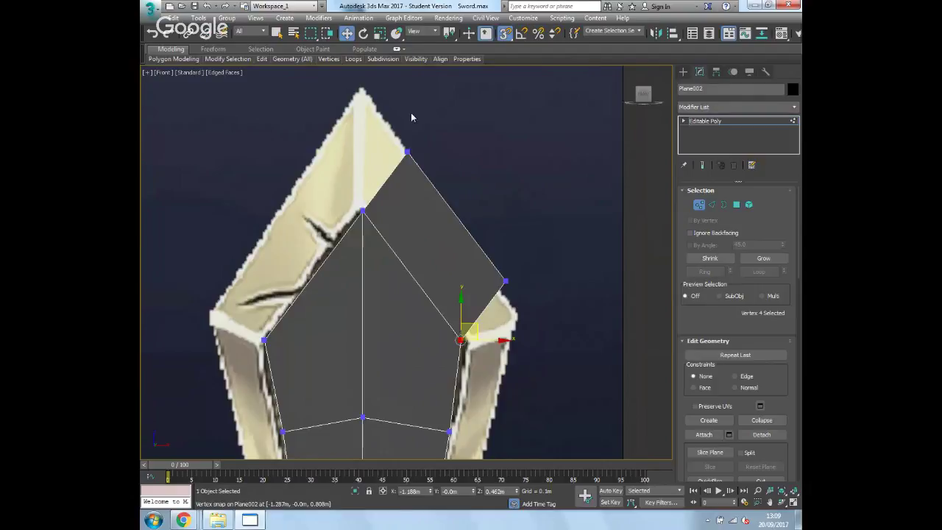
pyautogui.moveTo(409, 153); pyautogui.dragTo(395, 199)
pyautogui.moveTo(363, 209); pyautogui.dragTo(361, 94)
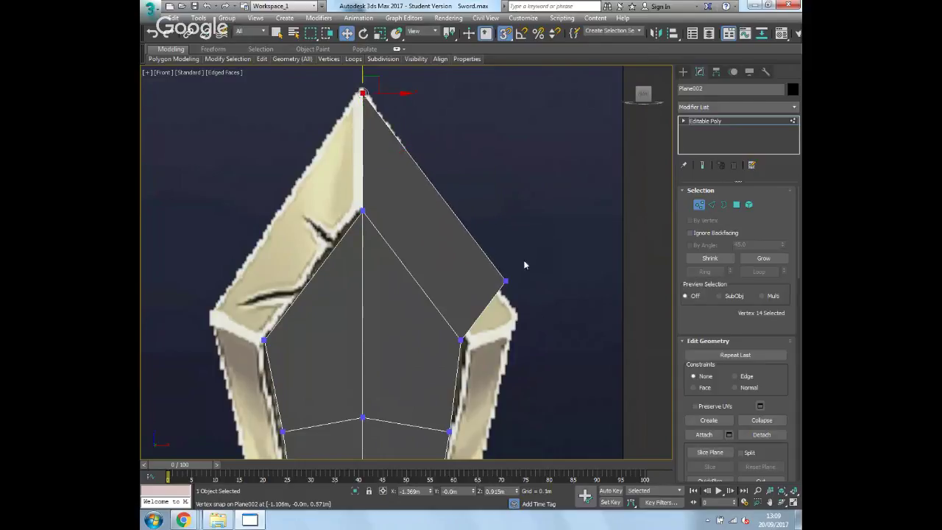
pyautogui.click(504, 280)
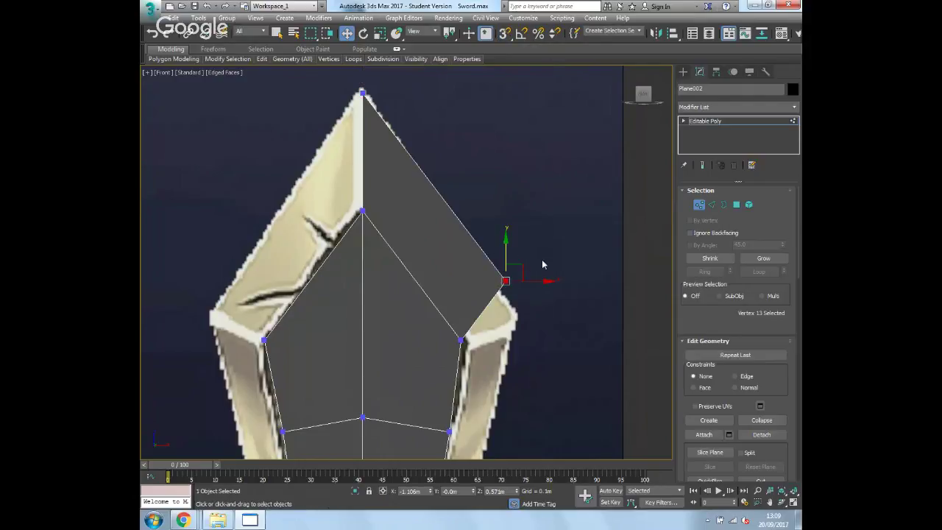
pyautogui.moveTo(513, 271); pyautogui.dragTo(527, 302)
# Step: Select the three border edges down the panel's right side and extrude them horizontally outward to the blade's outer edge
pyautogui.moveTo(551, 402); pyautogui.dragTo(446, 176, button='middle')
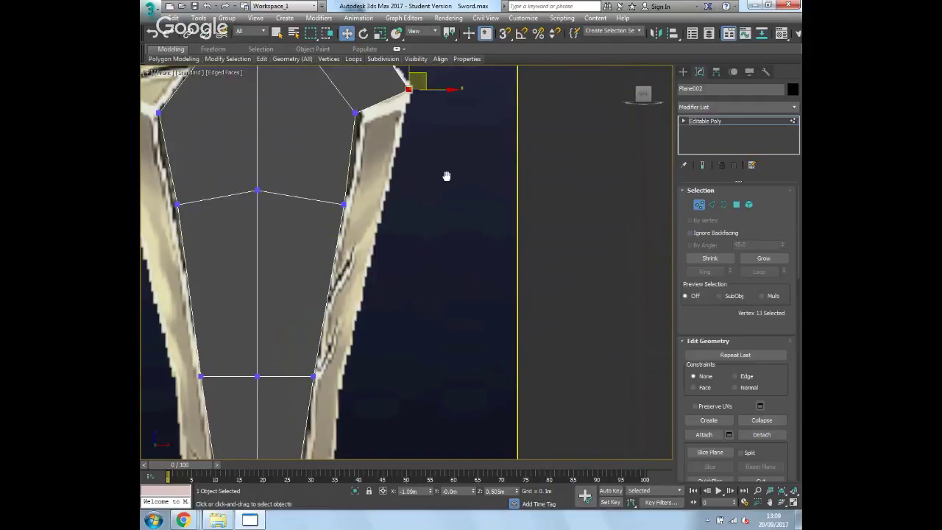
pyautogui.scroll(-3, 446, 176)
pyautogui.press('2')
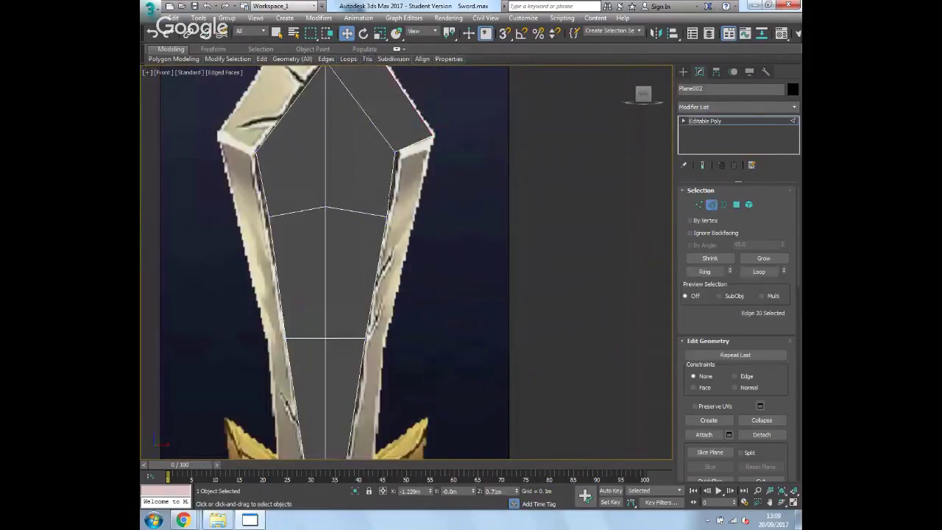
pyautogui.click(389, 197)
pyautogui.keyDown('ctrl'); pyautogui.click(378, 253); pyautogui.keyUp('ctrl')
pyautogui.keyDown('ctrl'); pyautogui.click(360, 387); pyautogui.keyUp('ctrl')
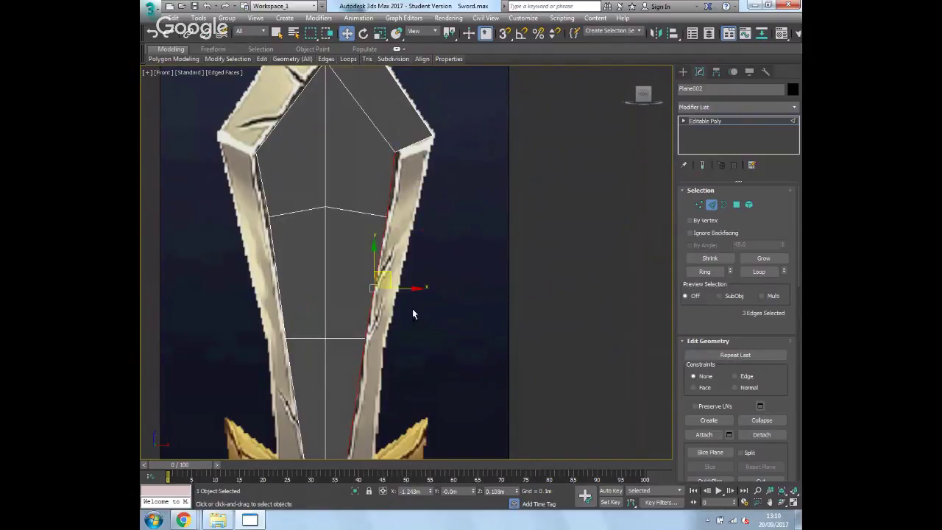
pyautogui.click(395, 193)
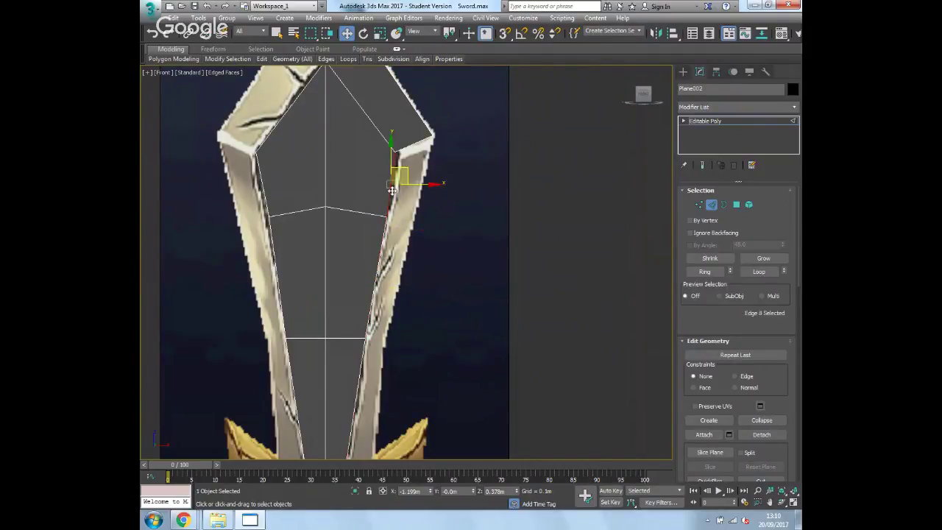
pyautogui.keyDown('ctrl'); pyautogui.click(376, 279); pyautogui.keyUp('ctrl')
pyautogui.keyDown('ctrl'); pyautogui.click(361, 366); pyautogui.keyUp('ctrl')
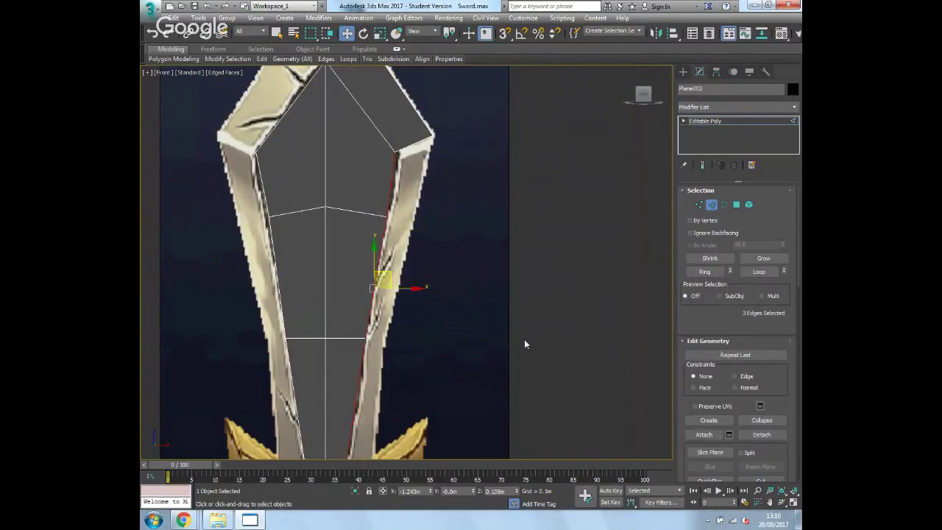
pyautogui.moveTo(426, 282); pyautogui.dragTo(457, 291)
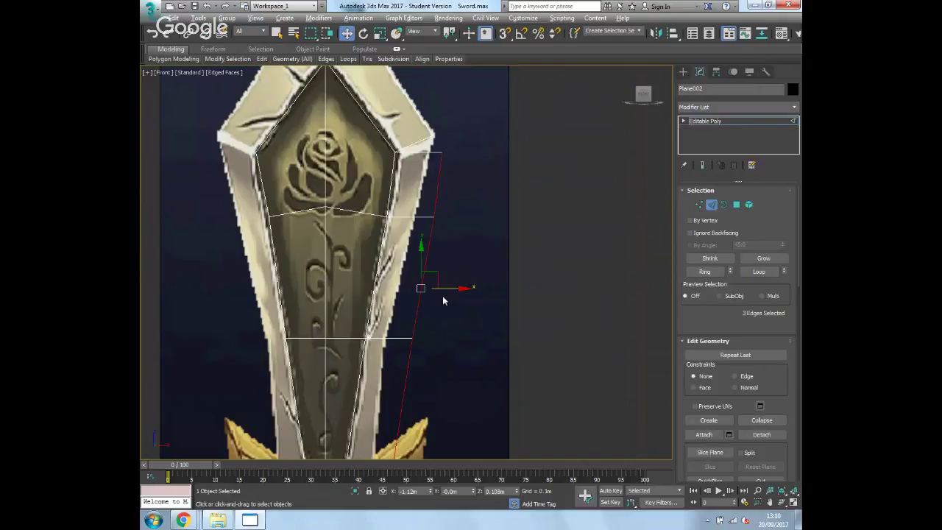
pyautogui.moveTo(467, 288); pyautogui.dragTo(417, 261)
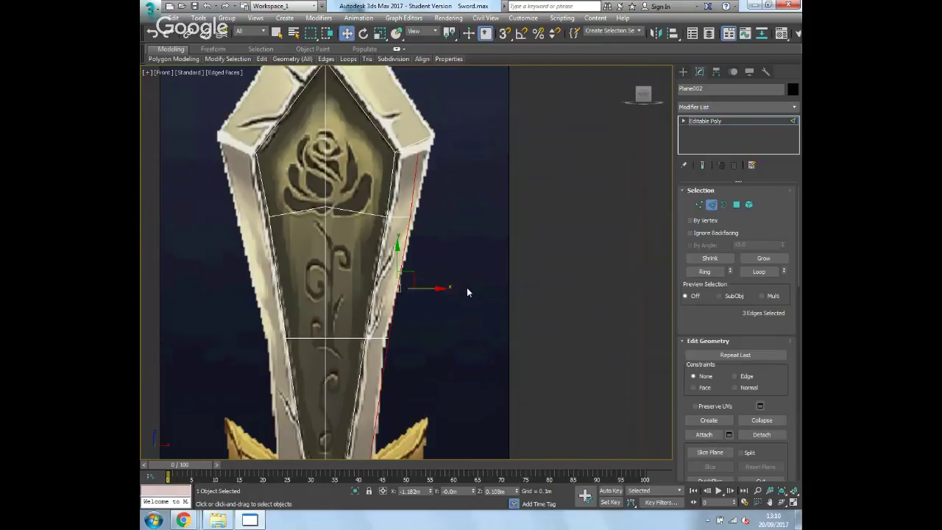
# Step: Target weld the side strip's top vertex to the blade's outer right corner vertex, and turn off the see-through display
pyautogui.moveTo(467, 288); pyautogui.dragTo(429, 193, button='middle')
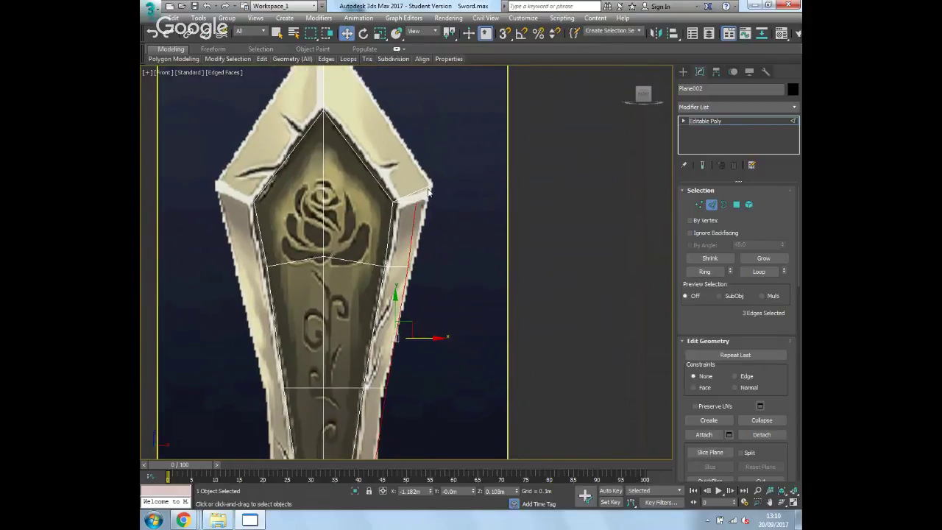
pyautogui.click(699, 205)
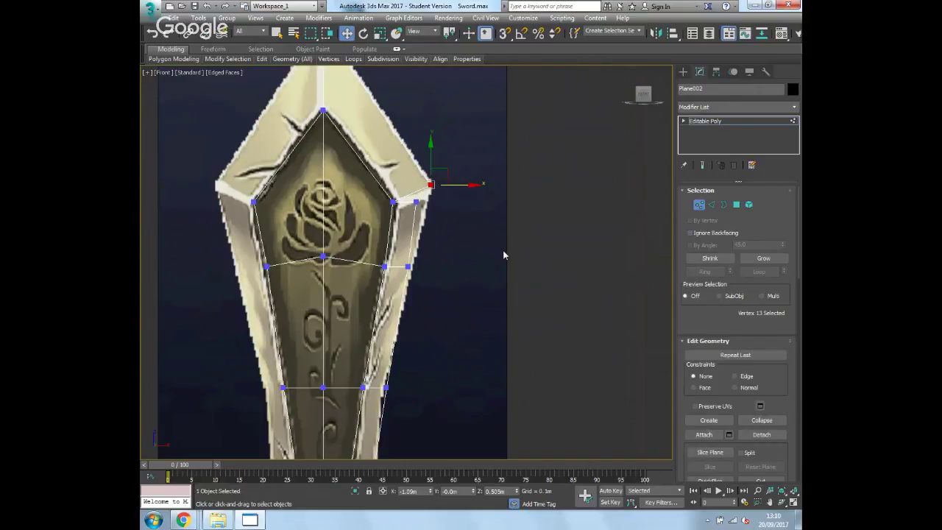
pyautogui.click(416, 202)
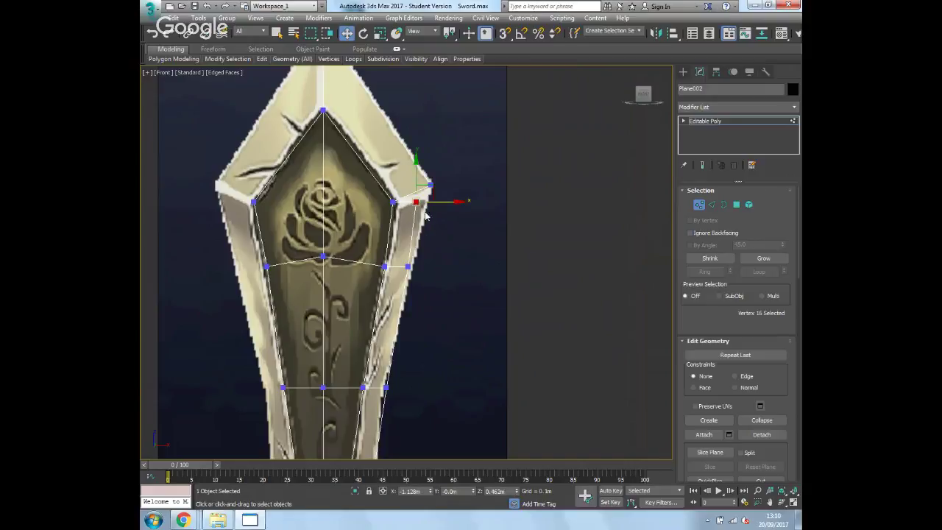
pyautogui.moveTo(788, 417); pyautogui.dragTo(777, 139)
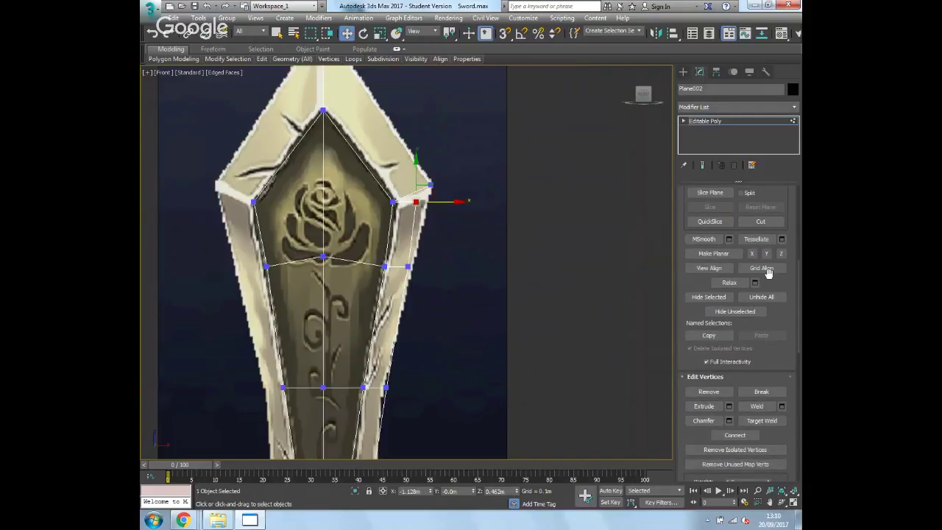
pyautogui.scroll(5, 789, 245)
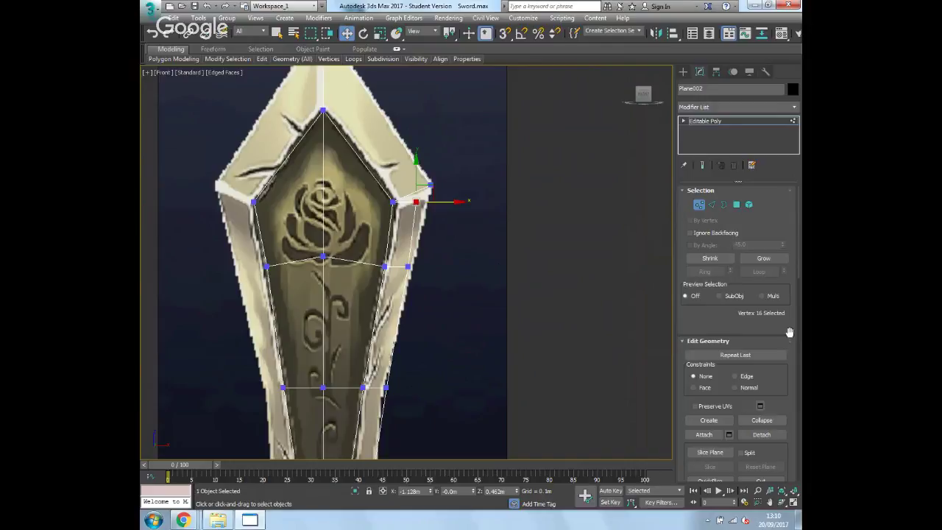
pyautogui.scroll(-5, 776, 208)
pyautogui.scroll(-4, 774, 354)
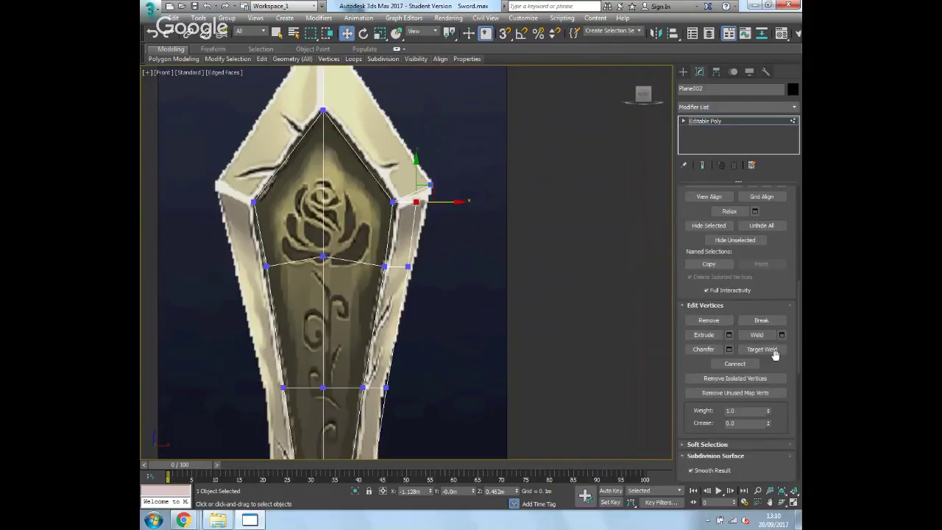
pyautogui.click(765, 349)
pyautogui.click(417, 203)
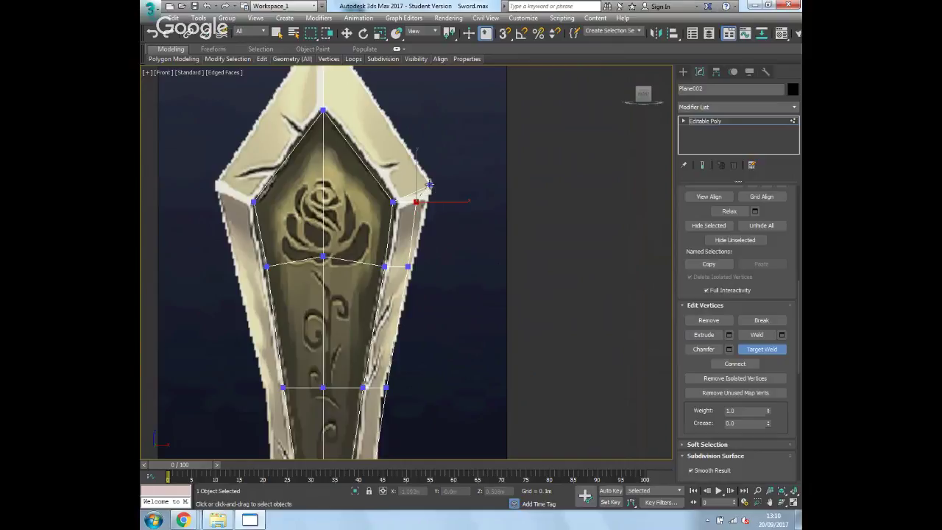
pyautogui.click(430, 184)
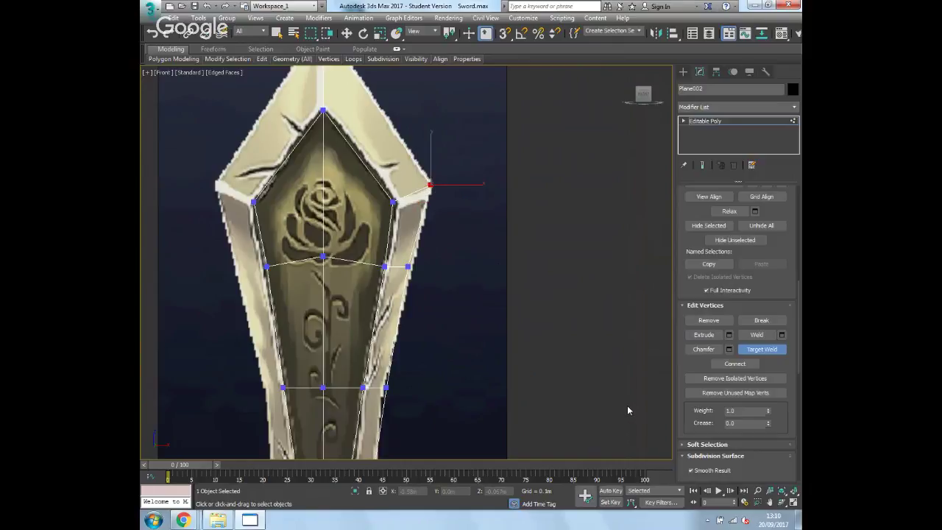
pyautogui.hotkey('alt', 'x')
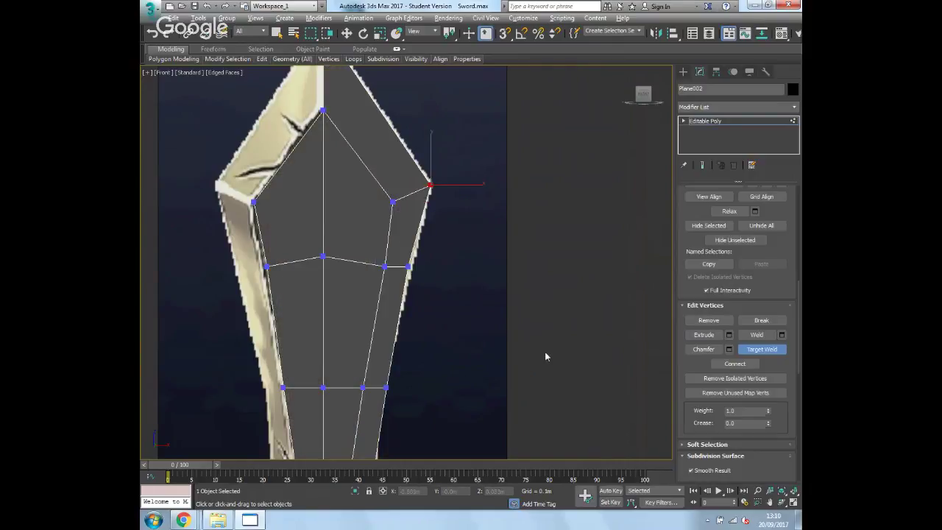
# Step: Adjust the outermost right vertices of the second and third rows horizontally to follow the blade's outer edge
pyautogui.scroll(5, 430, 251)
pyautogui.press('w')
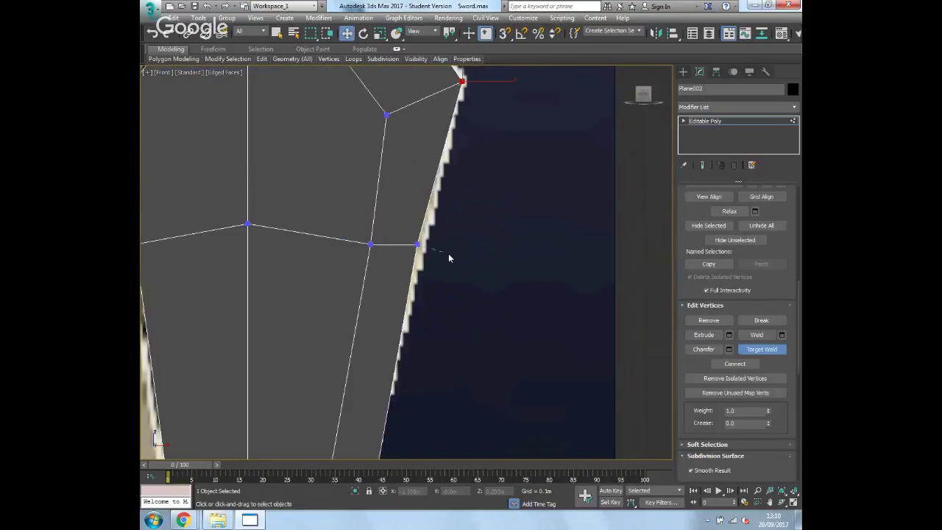
pyautogui.click(417, 244)
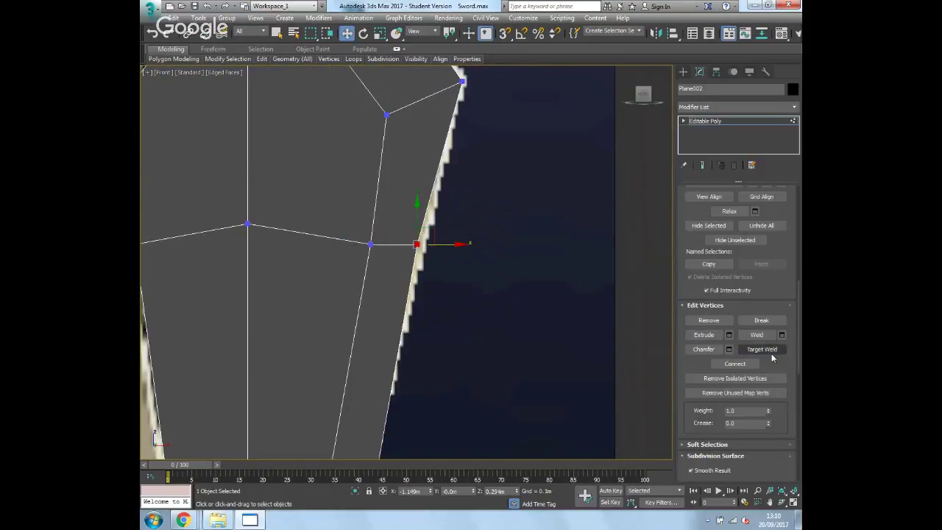
pyautogui.rightClick(442, 328)
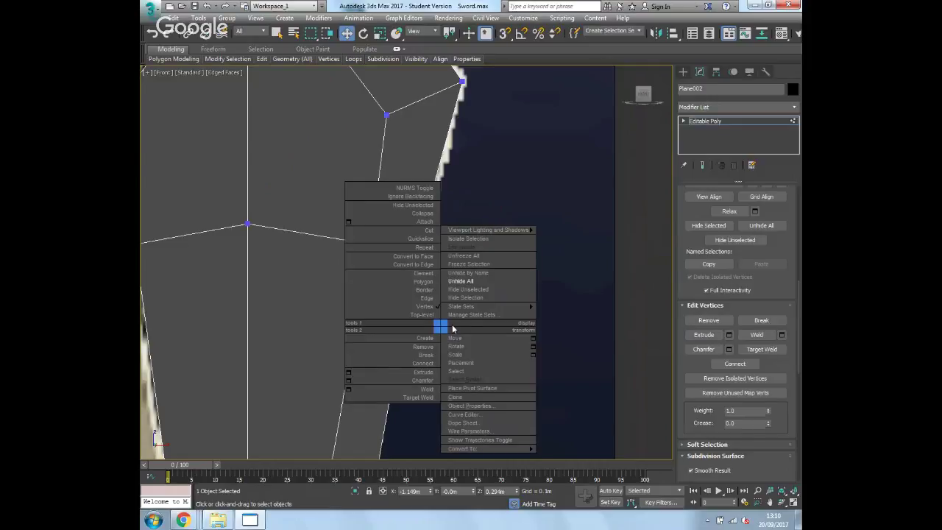
pyautogui.click(508, 282)
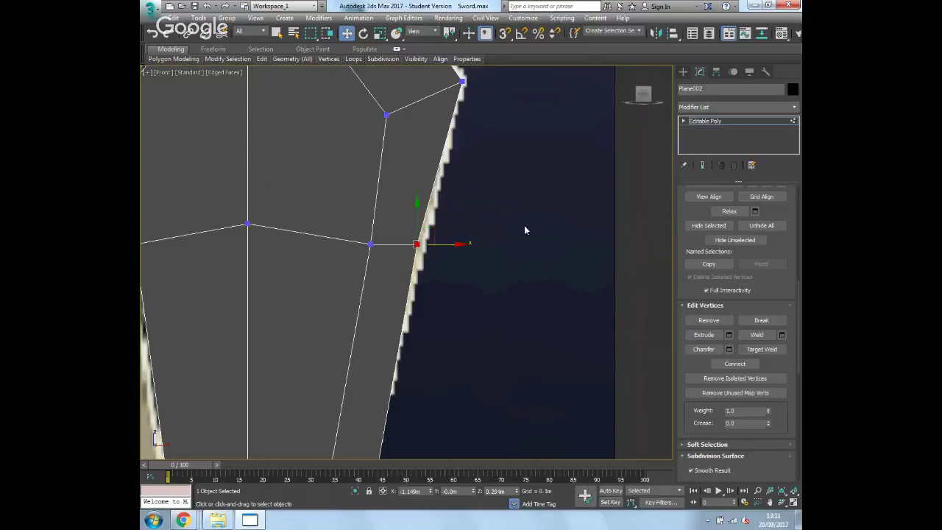
pyautogui.click(483, 274)
pyautogui.click(417, 245)
pyautogui.moveTo(440, 245); pyautogui.dragTo(417, 252)
pyautogui.scroll(-3, 458, 328)
pyautogui.moveTo(435, 341); pyautogui.dragTo(433, 234, button='middle')
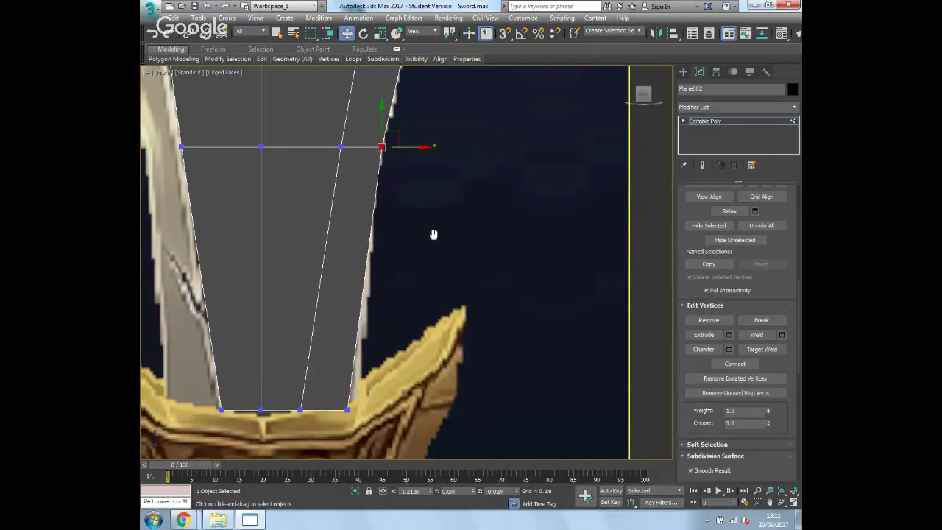
# Step: Select the bottom row of four vertices and move it down over the guard, just above the gem's centre
pyautogui.scroll(2, 434, 234)
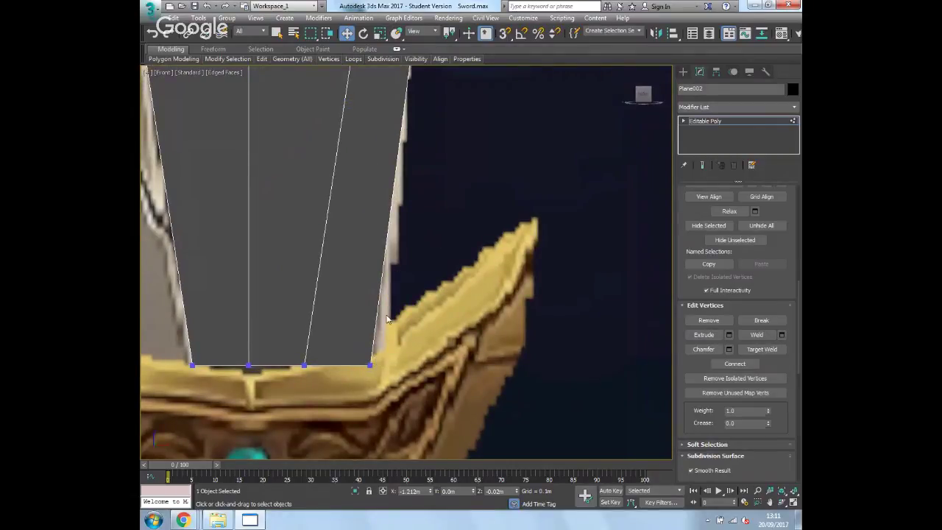
pyautogui.moveTo(388, 319); pyautogui.dragTo(394, 330, button='middle')
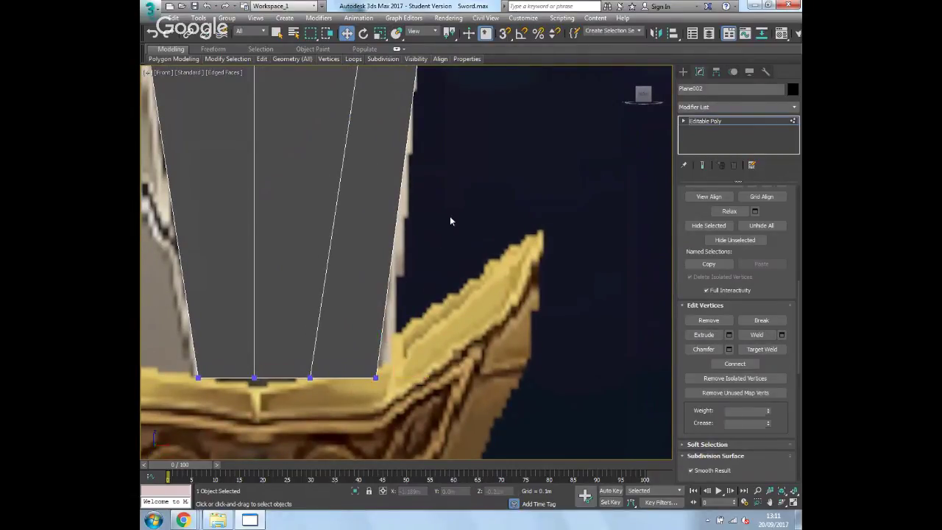
pyautogui.scroll(-6, 456, 309)
pyautogui.moveTo(368, 346); pyautogui.dragTo(416, 340)
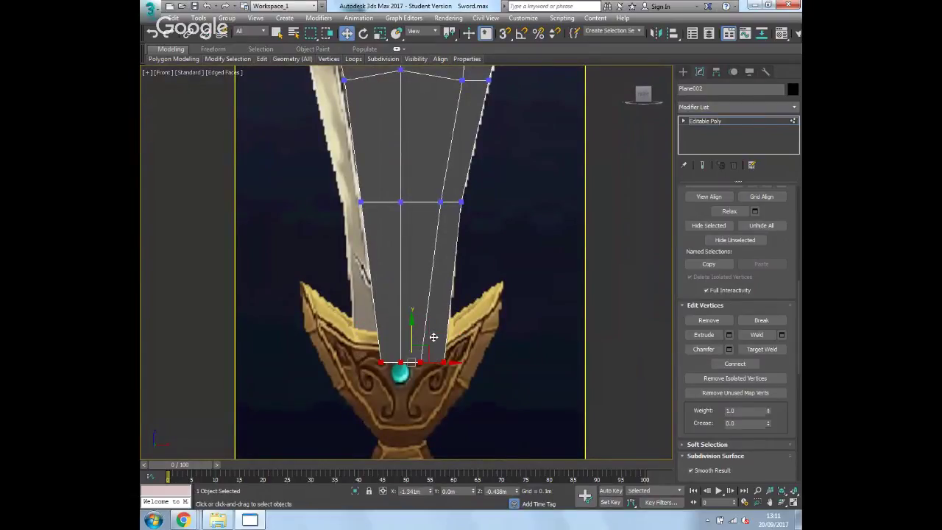
# Step: Undo the last move of the bottom row, and delete the four vertices along the inner panel's left side
pyautogui.hotkey('ctrl', 'z')
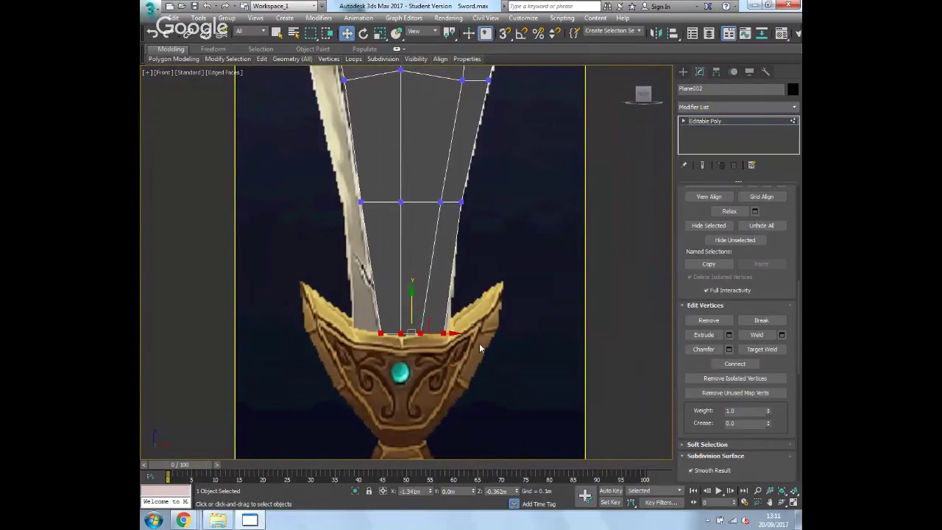
pyautogui.scroll(-4, 478, 302)
pyautogui.moveTo(471, 292); pyautogui.dragTo(473, 298, button='middle')
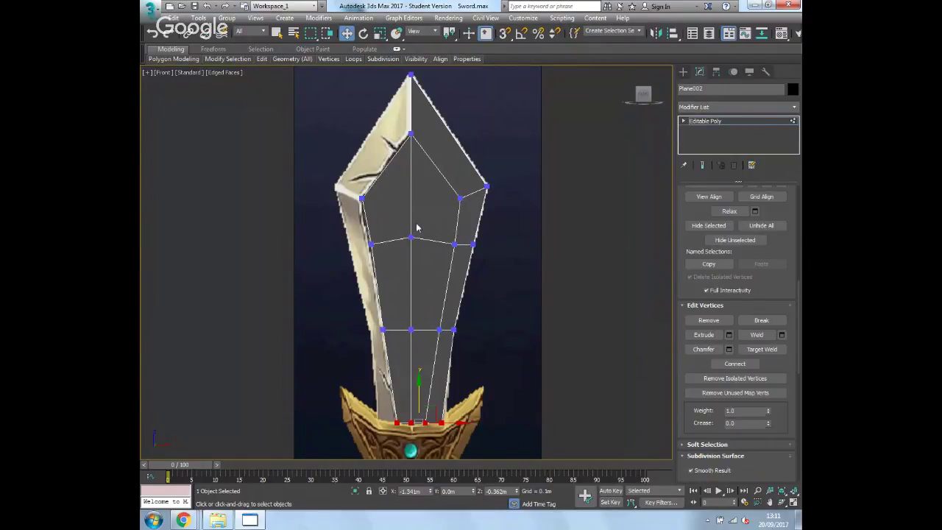
pyautogui.click(351, 183)
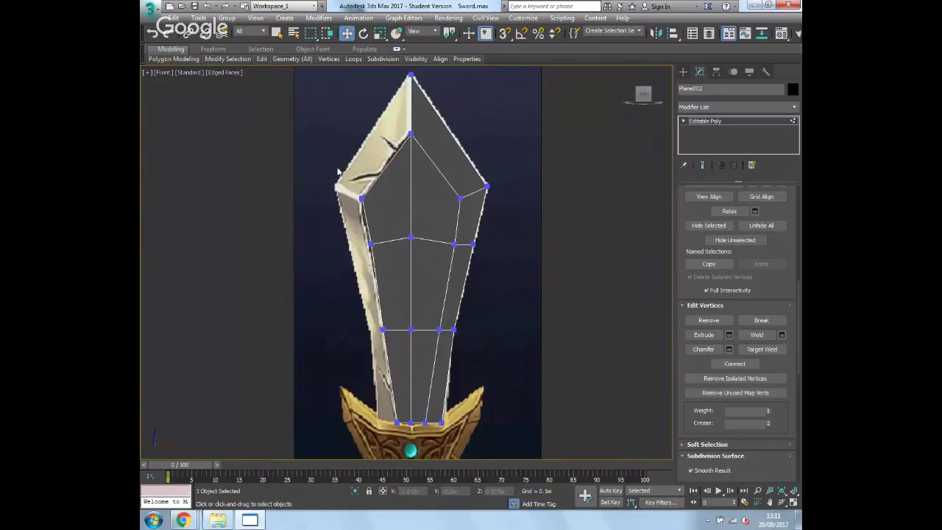
pyautogui.moveTo(334, 156); pyautogui.dragTo(403, 471)
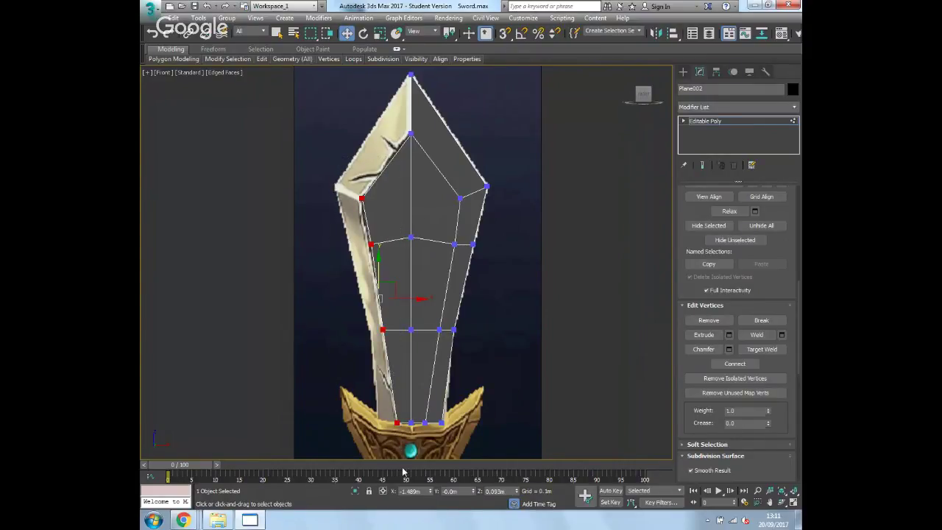
pyautogui.press('Delete')
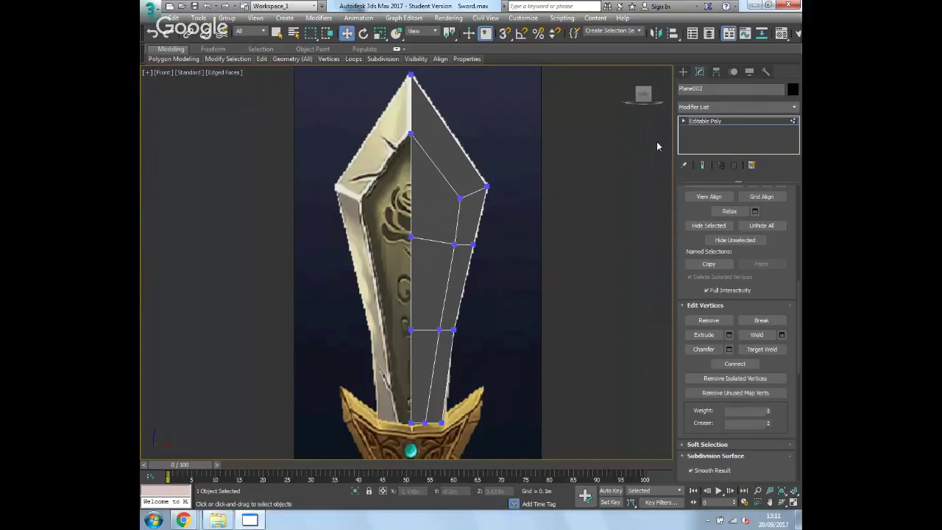
# Step: Leave vertex editing and apply a Symmetry modifier to the remaining half blade, mirrored on the X axis
pyautogui.click(697, 122)
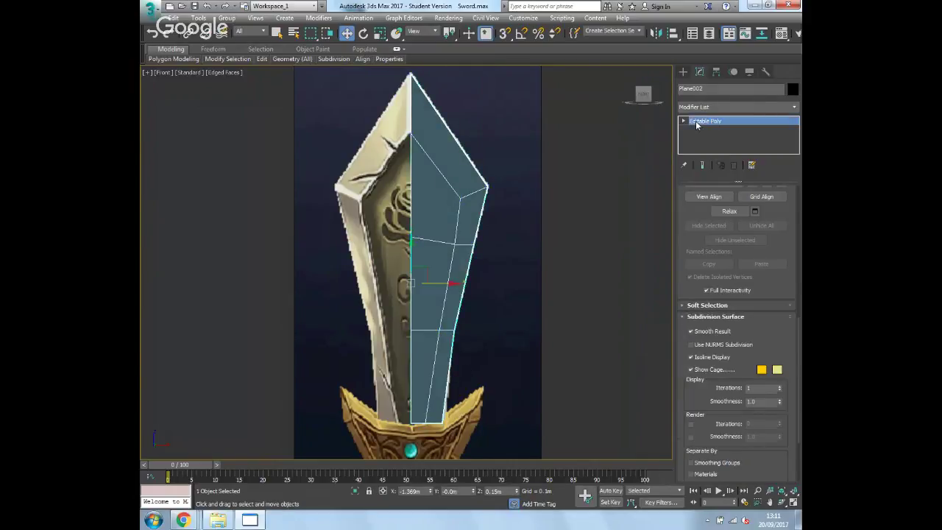
pyautogui.press('1')
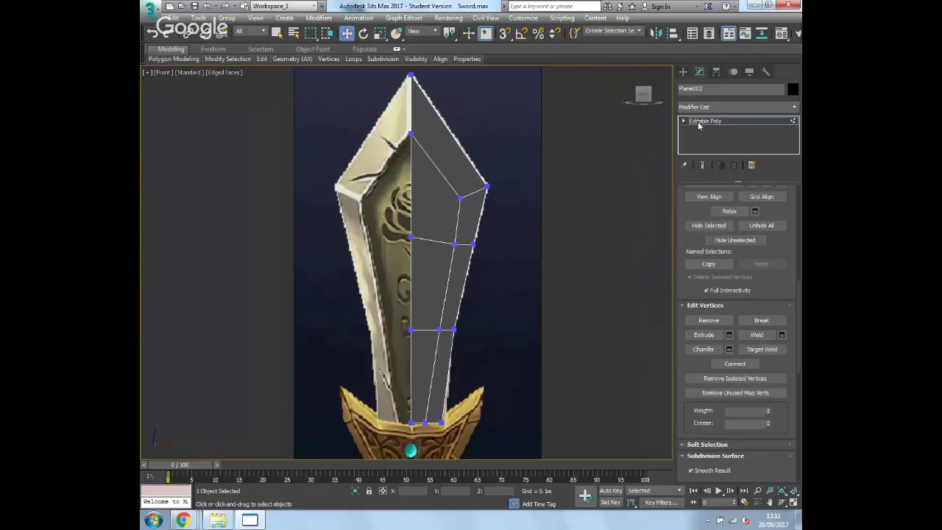
pyautogui.click(698, 121)
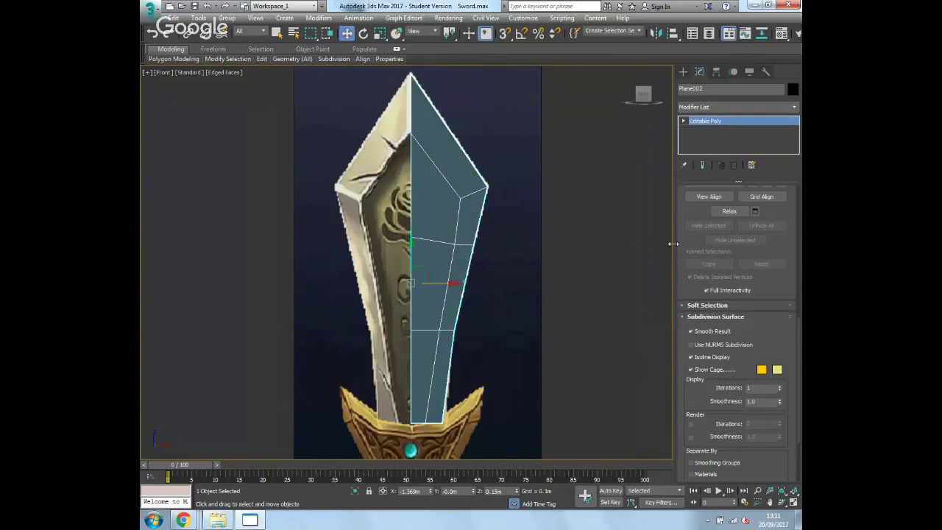
pyautogui.moveTo(425, 271); pyautogui.dragTo(460, 266)
pyautogui.click(794, 108)
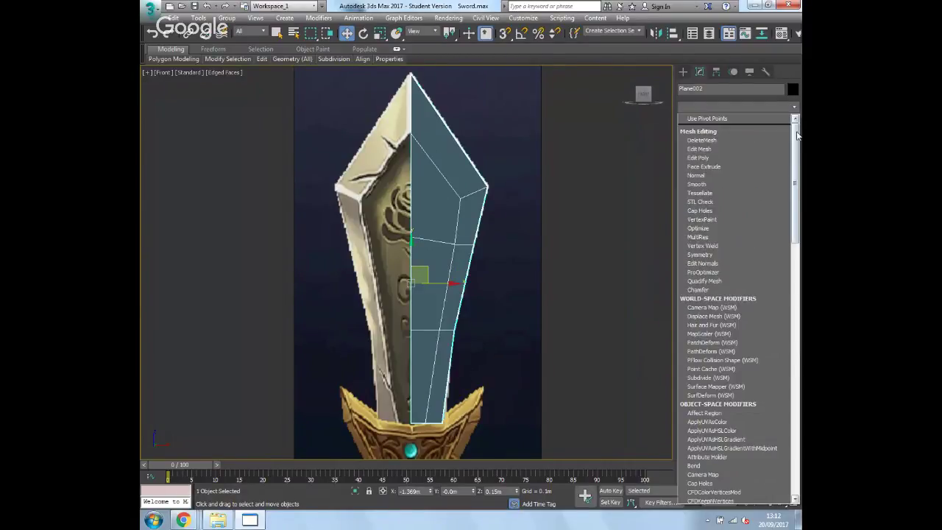
pyautogui.moveTo(796, 135); pyautogui.dragTo(795, 366)
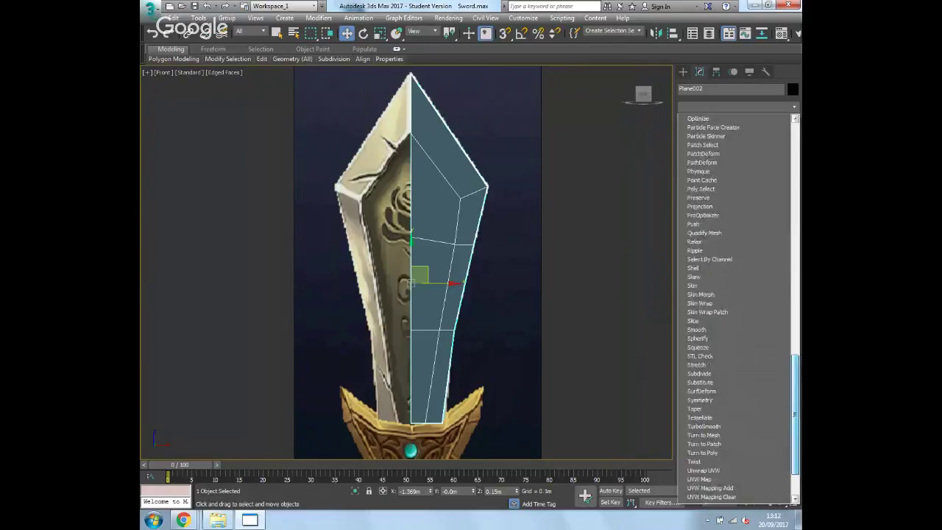
pyautogui.click(732, 400)
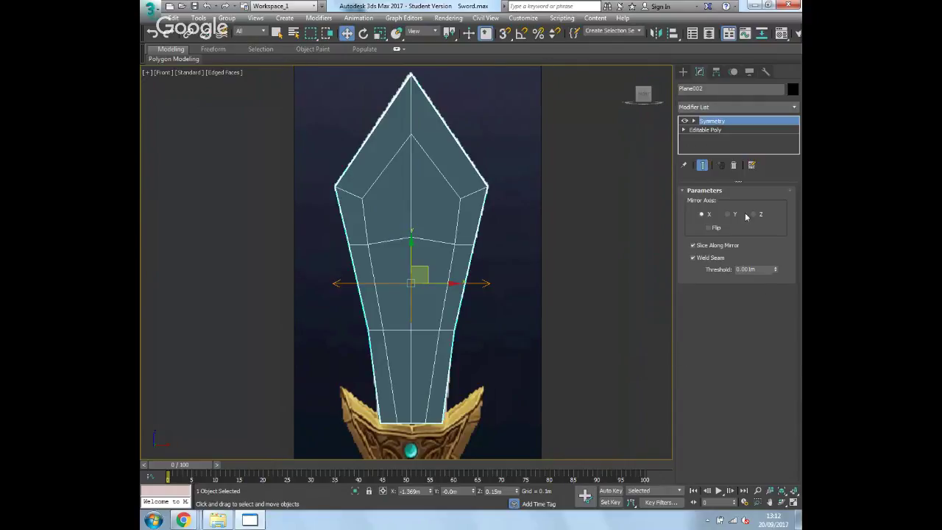
# Step: Try shifting the Symmetry modifier's mirror plane horizontally, undo the shifts, and return to the modifier level
pyautogui.click(693, 120)
pyautogui.click(712, 129)
pyautogui.moveTo(454, 284)
pyautogui.mouseDown()
pyautogui.moveTo(407, 284)
pyautogui.moveTo(436, 284)
pyautogui.mouseUp()
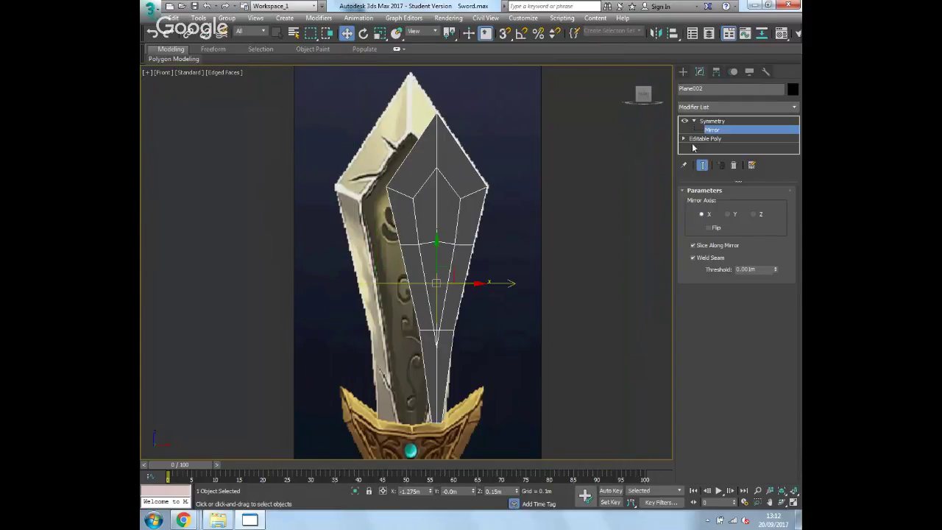
pyautogui.click(693, 121)
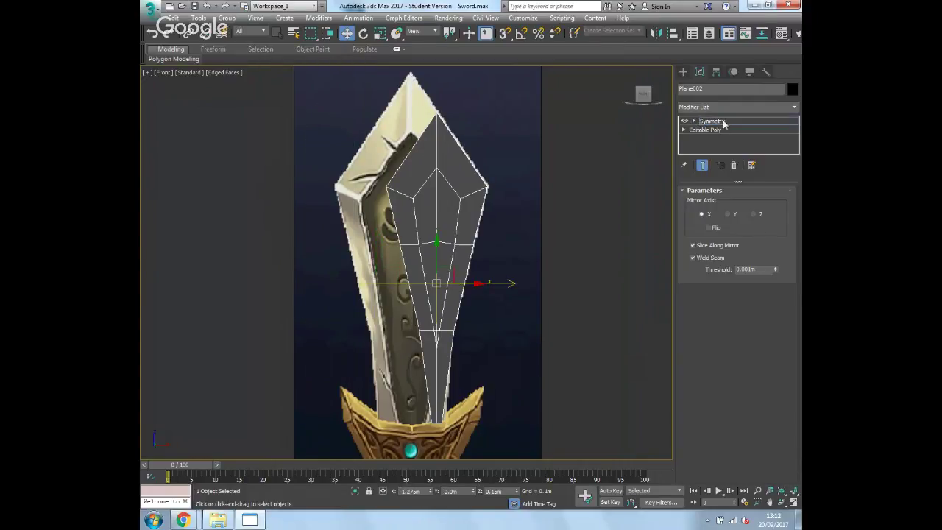
pyautogui.click(693, 120)
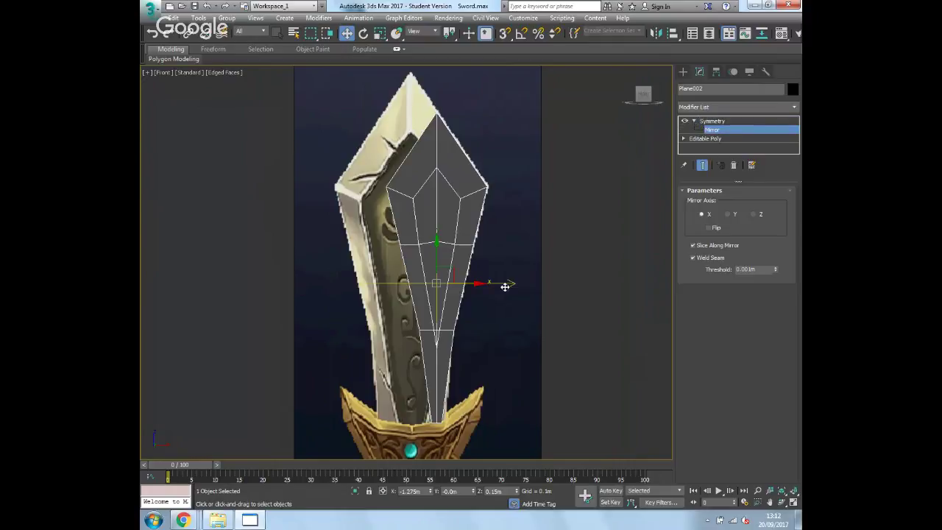
pyautogui.moveTo(479, 282); pyautogui.dragTo(438, 282)
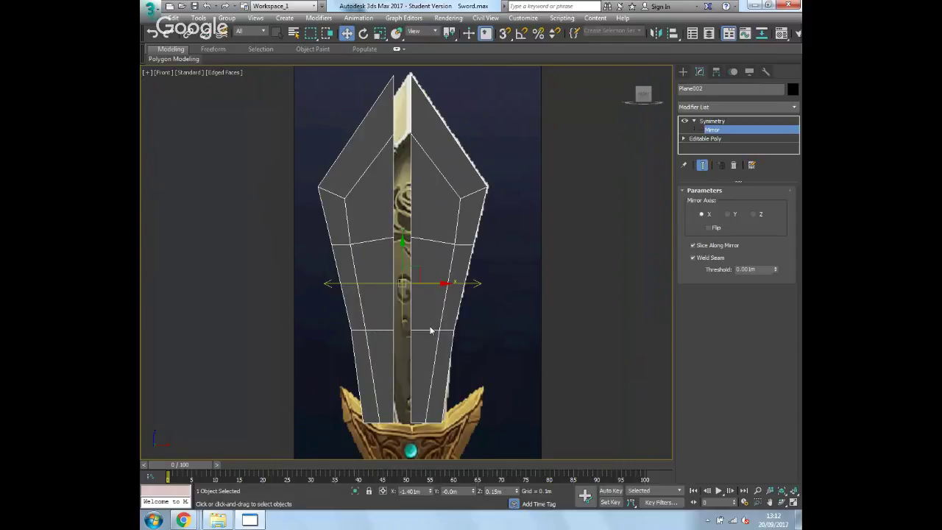
pyautogui.hotkey('ctrl', 'z')
pyautogui.hotkey('ctrl', 'z')
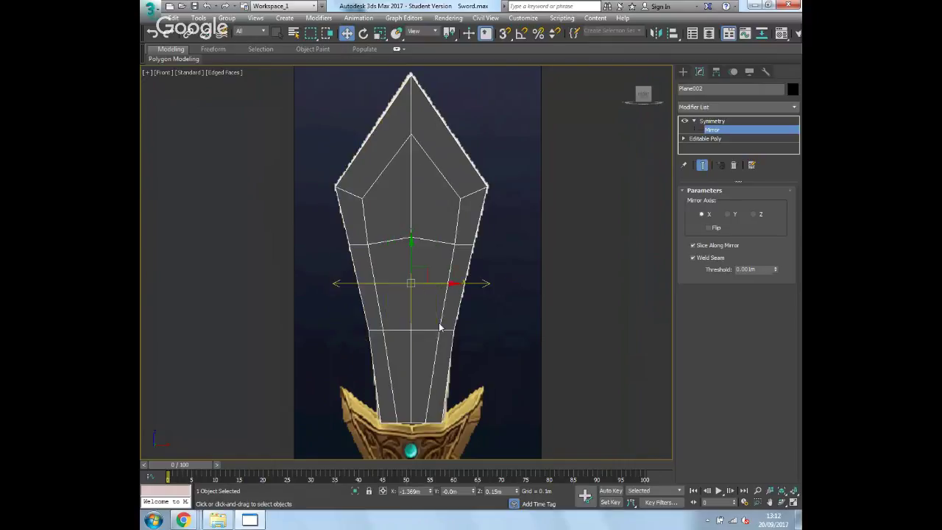
pyautogui.click(709, 122)
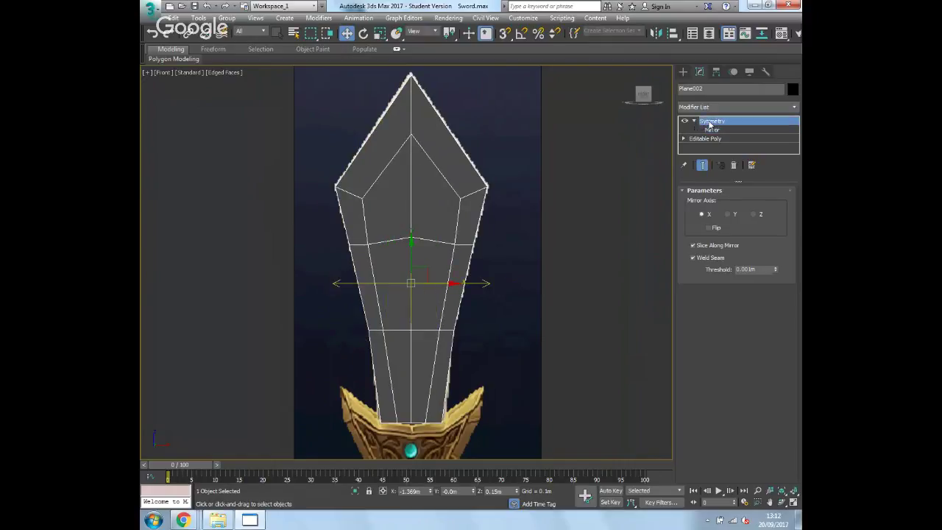
pyautogui.click(693, 121)
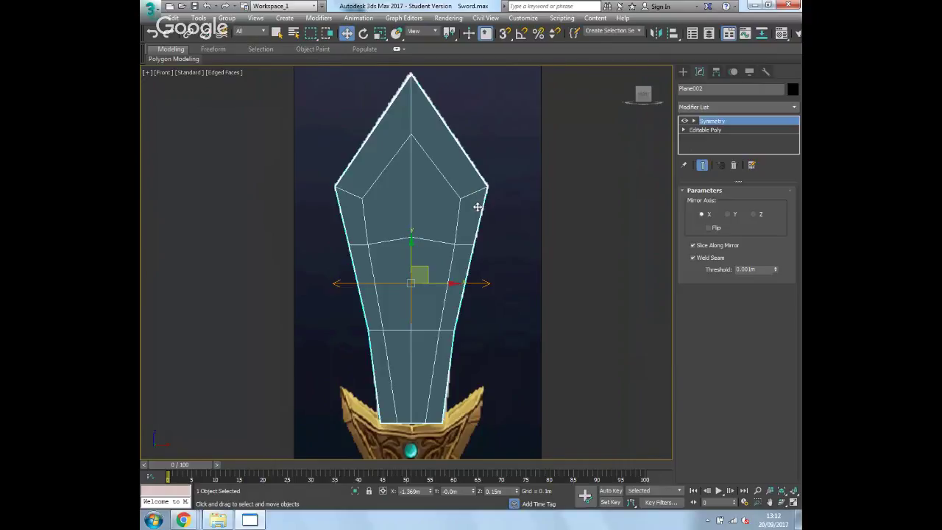
pyautogui.click(525, 254)
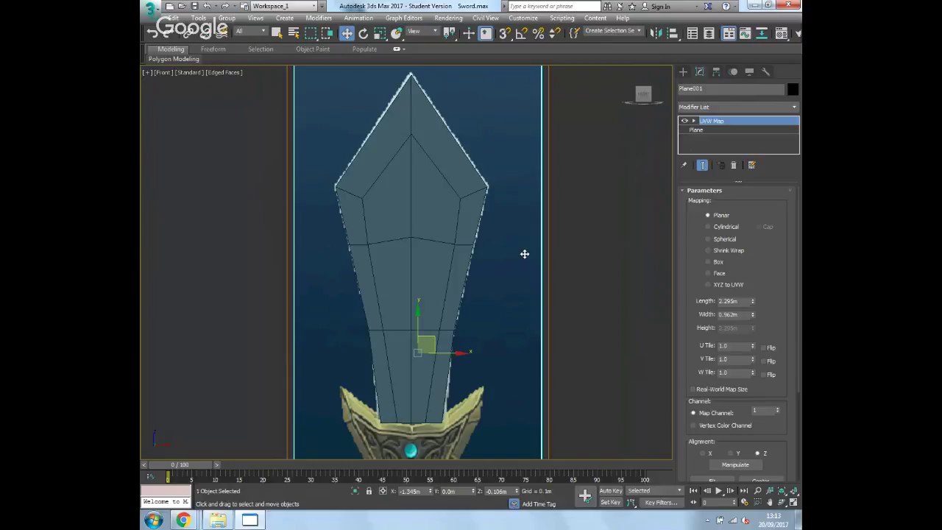
pyautogui.rightClick(705, 126)
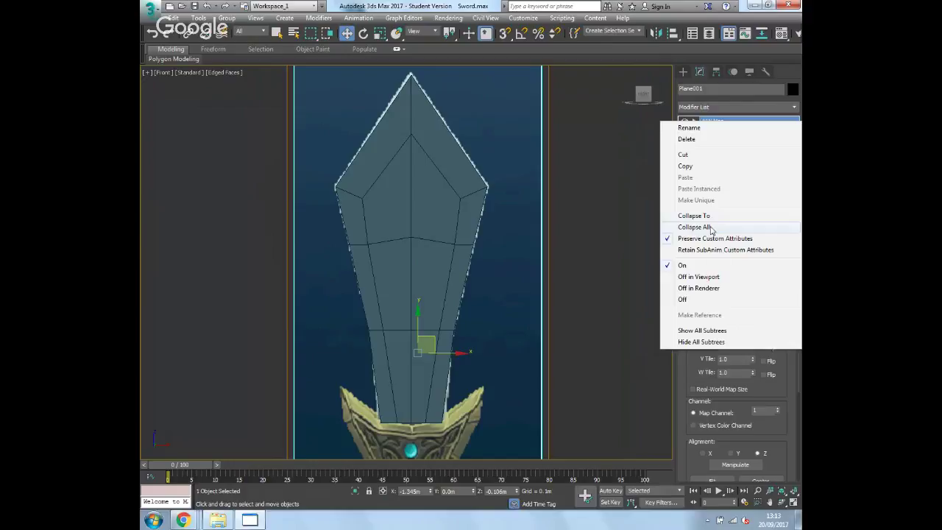
pyautogui.click(680, 139)
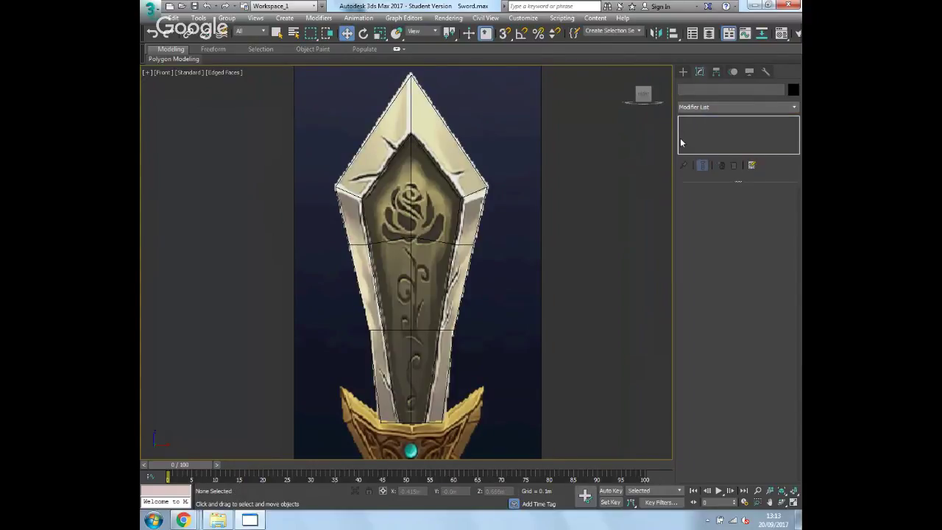
pyautogui.hotkey('ctrl', 'z')
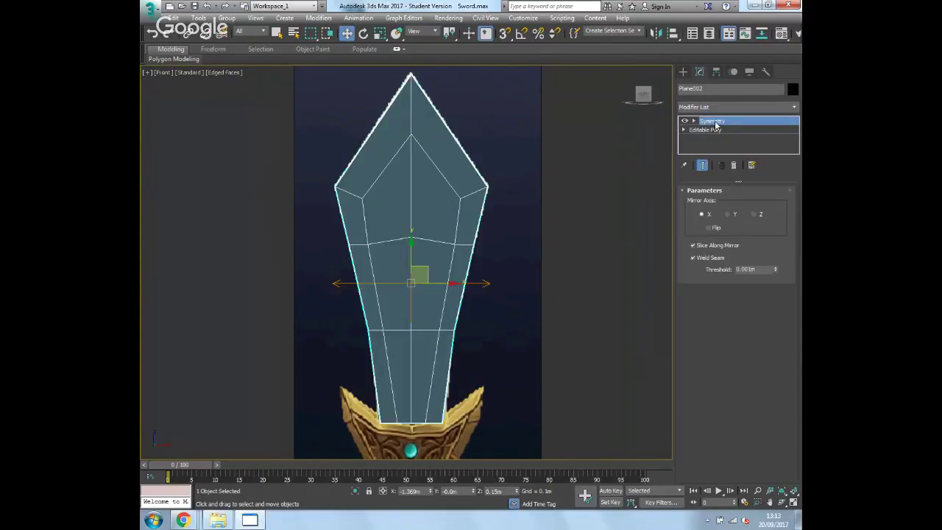
# Step: Collapse the blade's whole modifier stack, including the Symmetry modifier, into the editable poly
pyautogui.rightClick(715, 124)
pyautogui.click(711, 227)
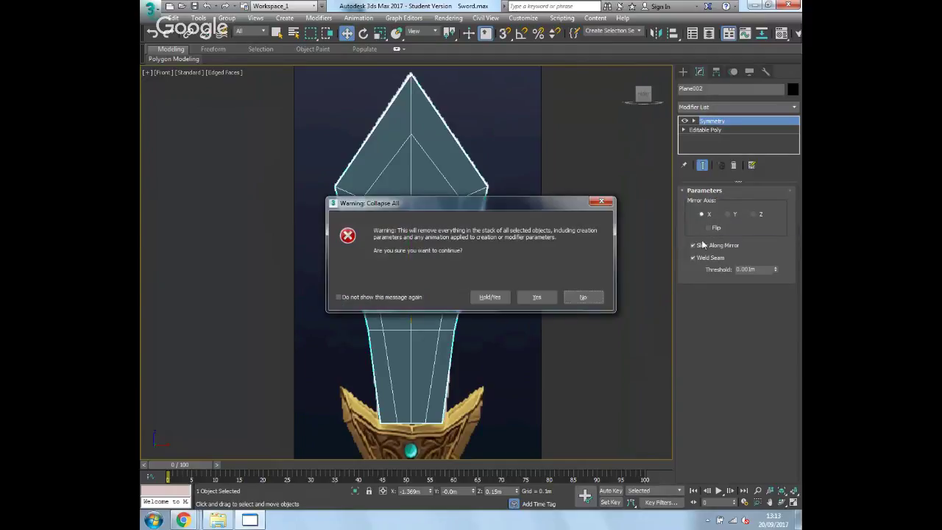
pyautogui.click(550, 298)
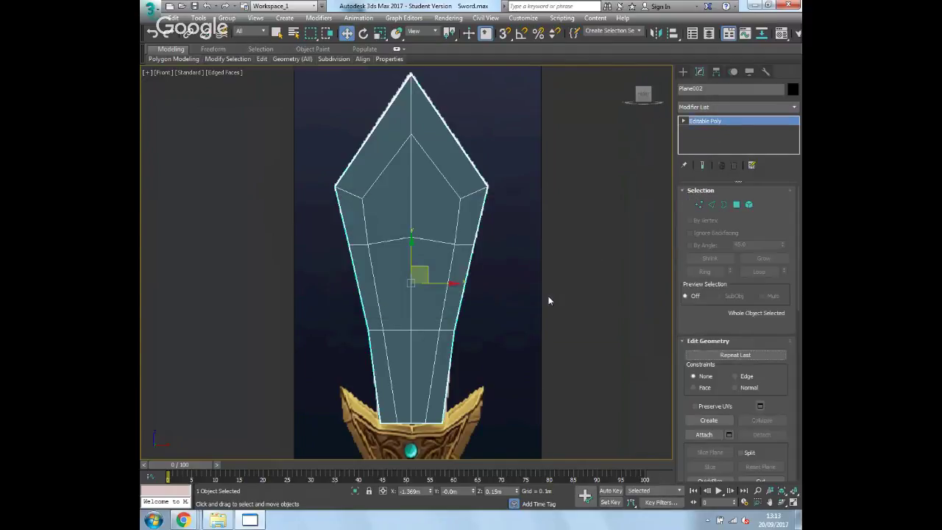
# Step: Select the nine vertices around the blade's tip and outer edges and move them back about 0.054 m along Y in the perspective view
pyautogui.click(699, 204)
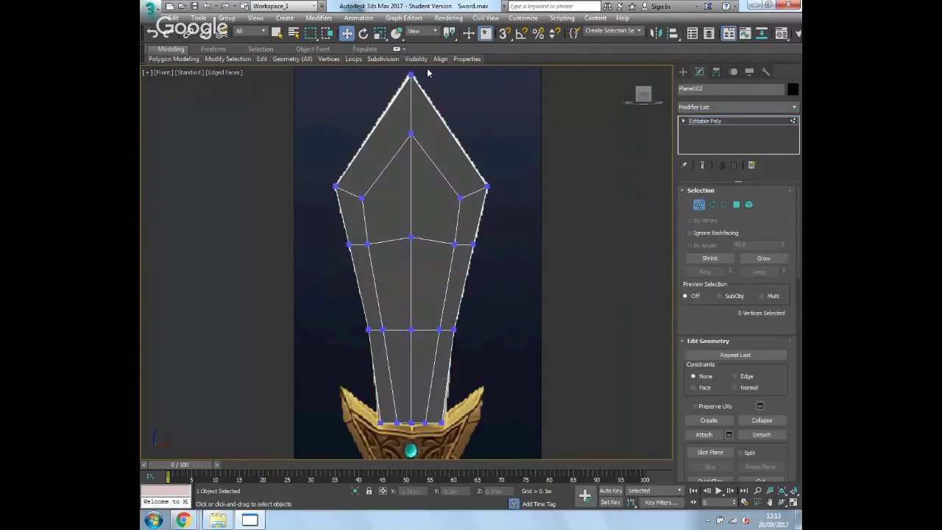
pyautogui.moveTo(427, 72); pyautogui.dragTo(405, 90)
pyautogui.keyDown('ctrl'); pyautogui.click(487, 187); pyautogui.keyUp('ctrl')
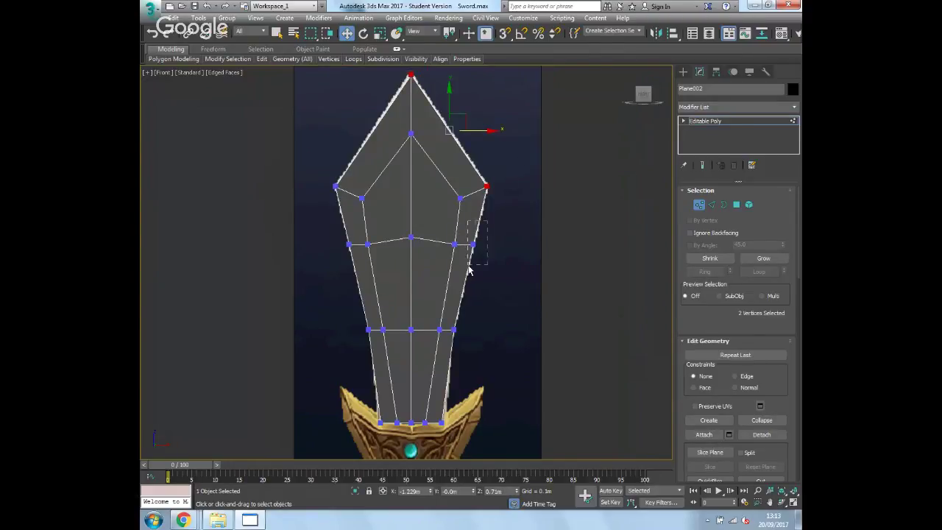
pyautogui.keyDown('ctrl'); pyautogui.click(472, 243); pyautogui.keyUp('ctrl')
pyautogui.keyDown('ctrl'); pyautogui.click(454, 329); pyautogui.keyUp('ctrl')
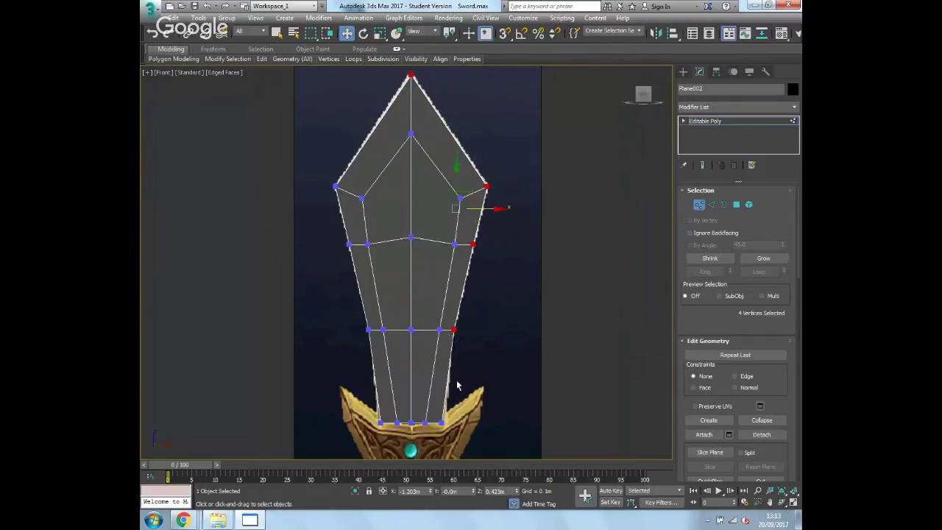
pyautogui.keyDown('ctrl'); pyautogui.click(440, 423); pyautogui.keyUp('ctrl')
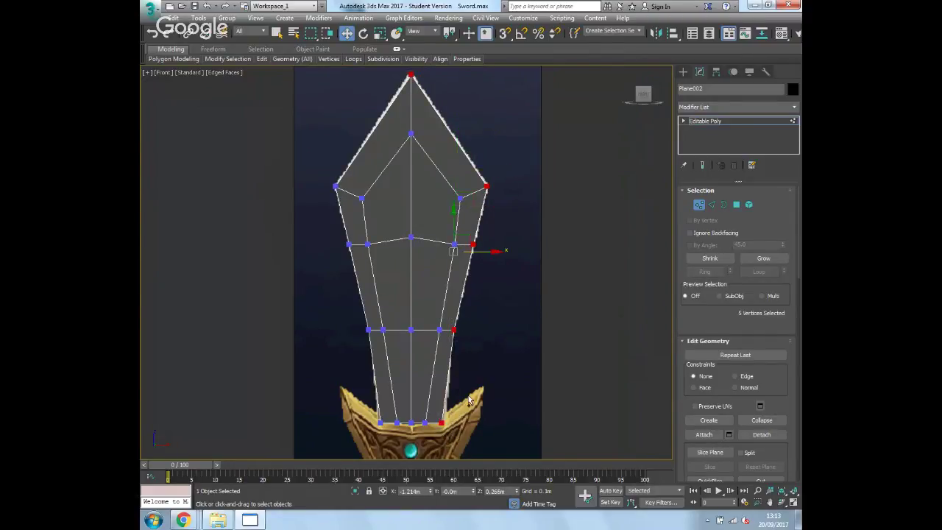
pyautogui.keyDown('ctrl'); pyautogui.click(379, 423); pyautogui.keyUp('ctrl')
pyautogui.keyDown('ctrl'); pyautogui.moveTo(366, 309); pyautogui.dragTo(373, 348); pyautogui.keyUp('ctrl')
pyautogui.keyDown('ctrl'); pyautogui.moveTo(334, 234); pyautogui.dragTo(357, 265); pyautogui.keyUp('ctrl')
pyautogui.keyDown('ctrl'); pyautogui.moveTo(318, 164); pyautogui.dragTo(344, 215); pyautogui.keyUp('ctrl')
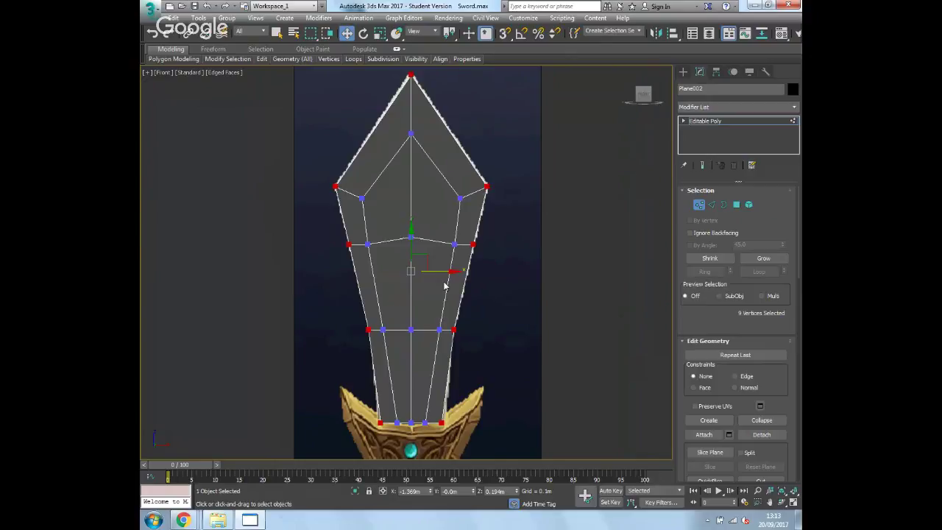
pyautogui.press('p')
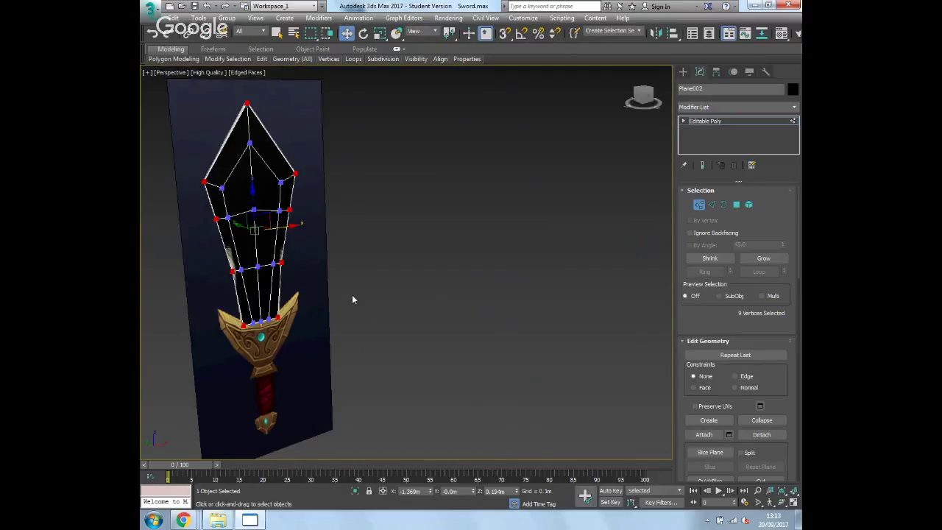
pyautogui.keyDown('alt'); pyautogui.moveTo(359, 300); pyautogui.dragTo(517, 327, button='middle'); pyautogui.keyUp('alt')
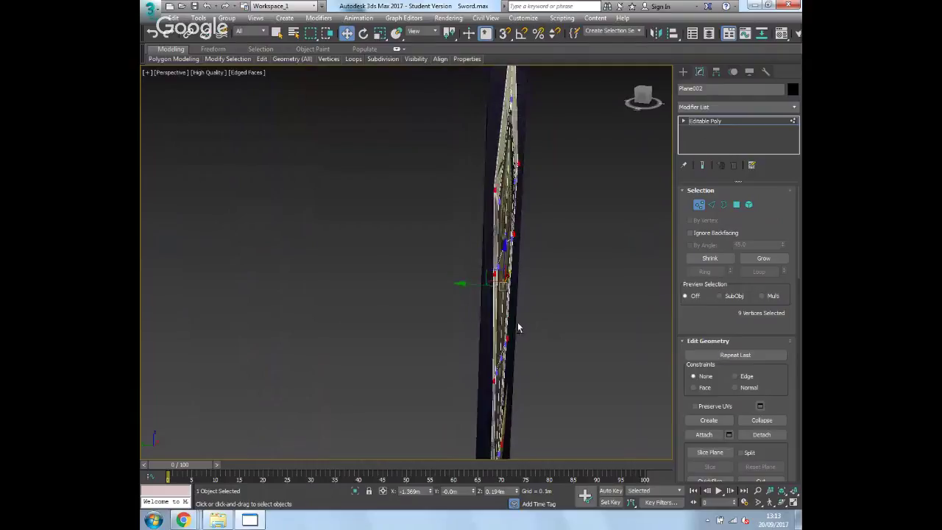
pyautogui.moveTo(478, 284); pyautogui.dragTo(458, 281)
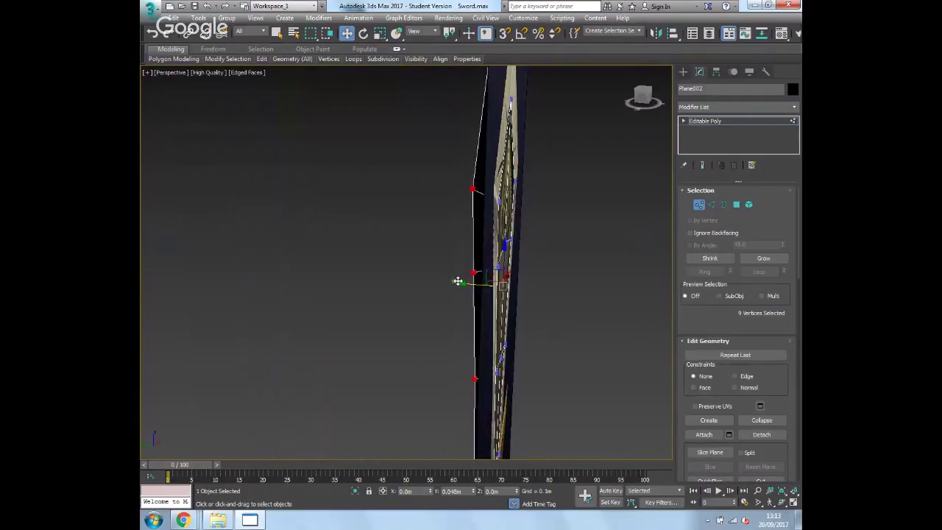
pyautogui.keyDown('alt'); pyautogui.moveTo(458, 281); pyautogui.dragTo(562, 323, button='middle'); pyautogui.keyUp('alt')
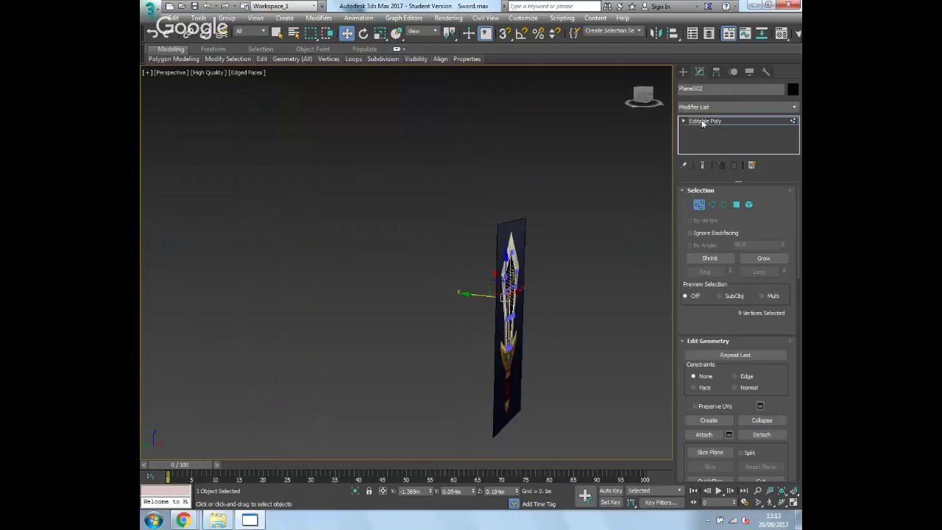
# Step: Leave vertex editing and move the whole blade along Y about 0.739 m in front of the reference image
pyautogui.click(701, 121)
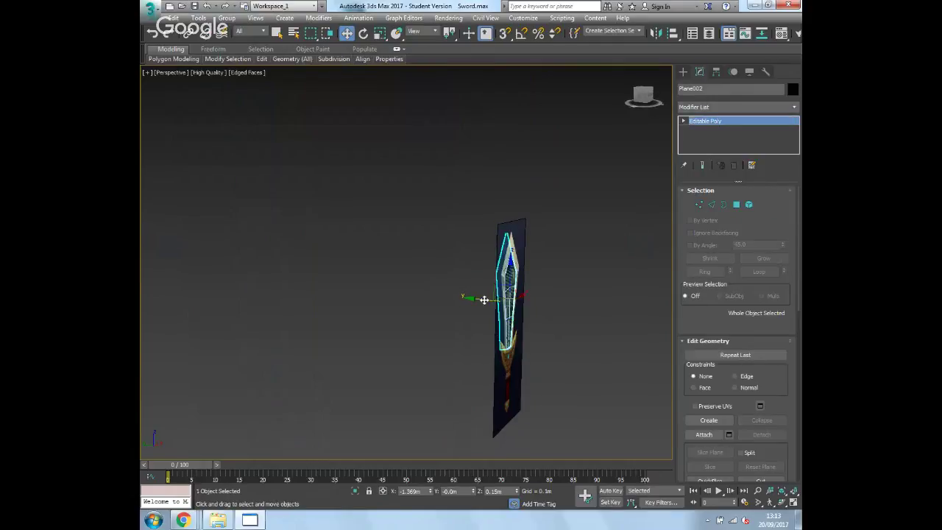
pyautogui.moveTo(487, 300); pyautogui.dragTo(551, 316)
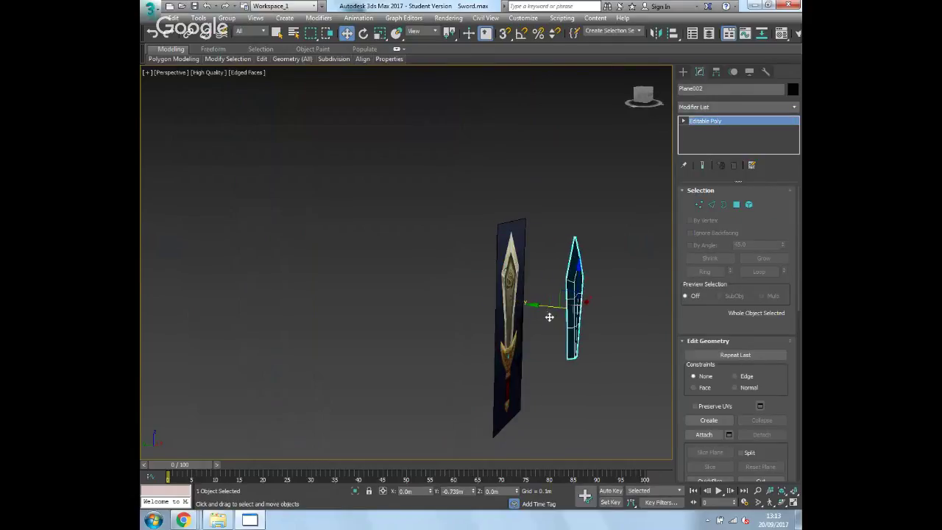
pyautogui.click(607, 385)
pyautogui.scroll(5, 545, 306)
pyautogui.click(580, 295)
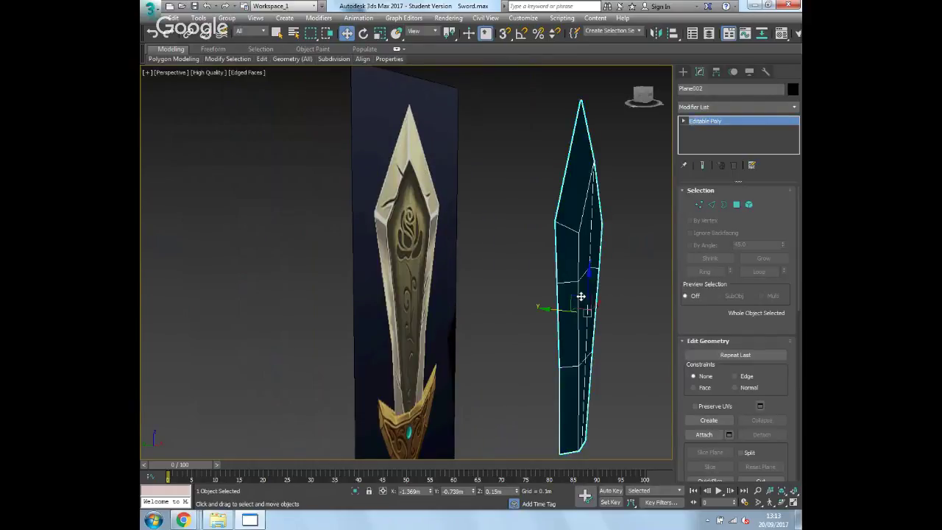
pyautogui.press('m')
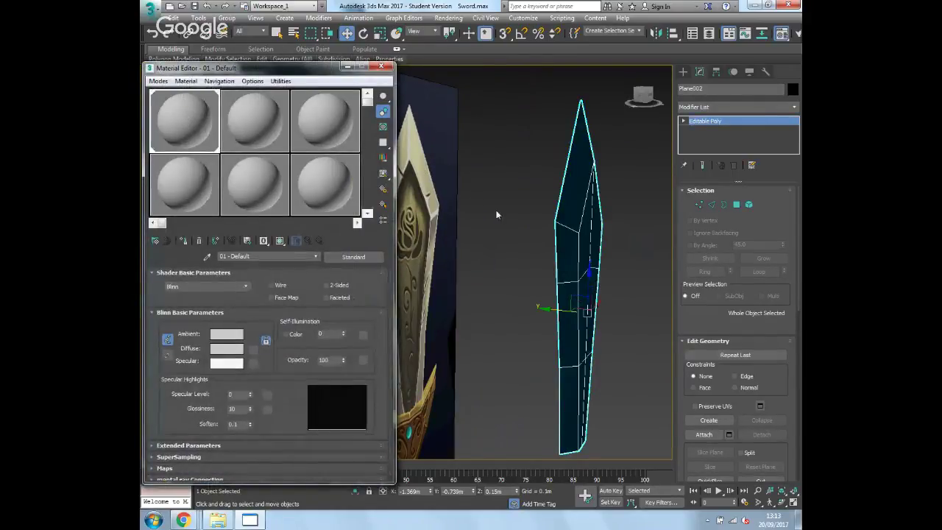
pyautogui.click(381, 67)
pyautogui.click(543, 341)
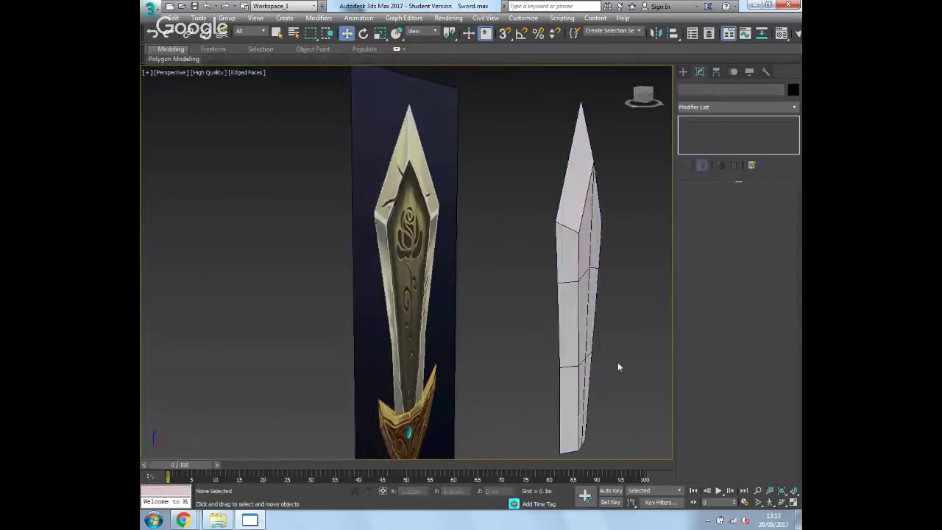
pyautogui.moveTo(622, 335)
pyautogui.keyDown('alt'); pyautogui.mouseDown(button='middle')
pyautogui.moveTo(496, 334)
pyautogui.moveTo(603, 346)
pyautogui.moveTo(639, 340)
pyautogui.moveTo(494, 332)
pyautogui.moveTo(611, 334)
pyautogui.mouseUp(button='middle'); pyautogui.keyUp('alt')
# Step: Add a Symmetry modifier to the blade and set its mirror axis to Z
pyautogui.click(560, 299)
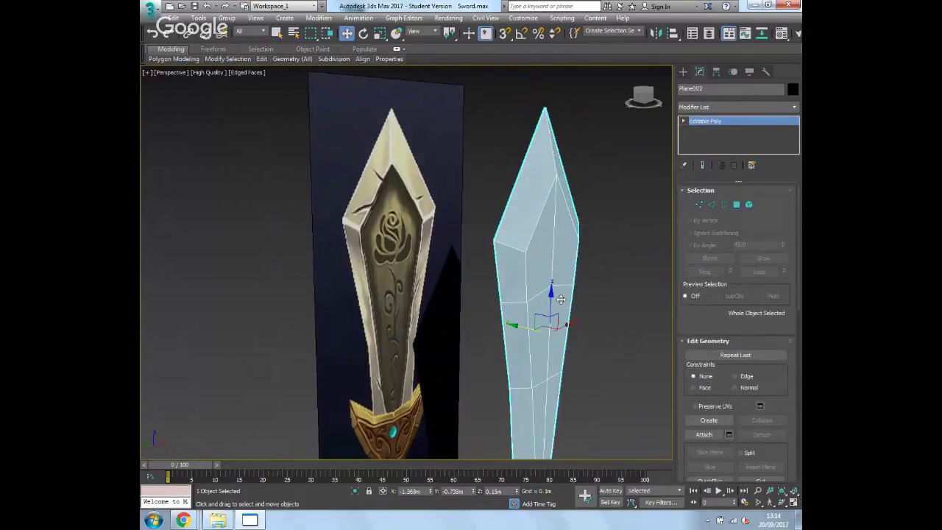
pyautogui.click(795, 106)
pyautogui.scroll(-20, 736, 294)
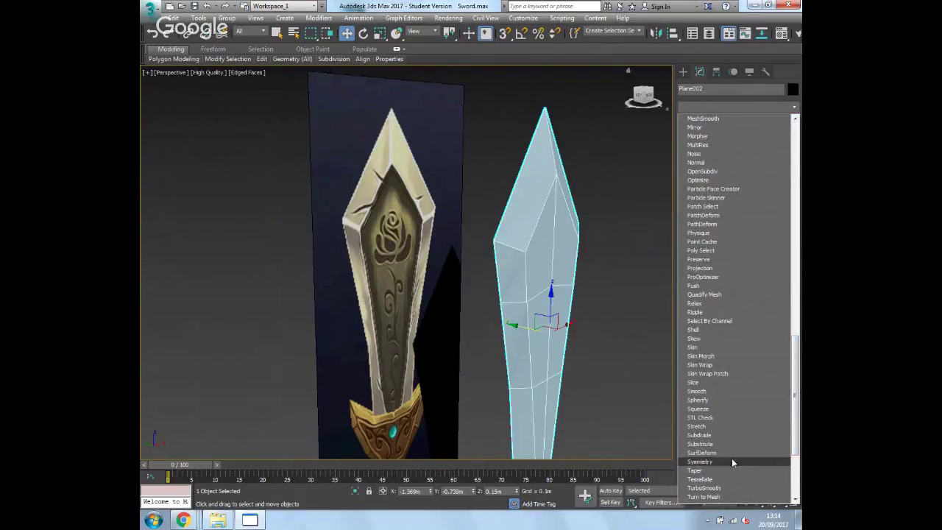
pyautogui.click(732, 461)
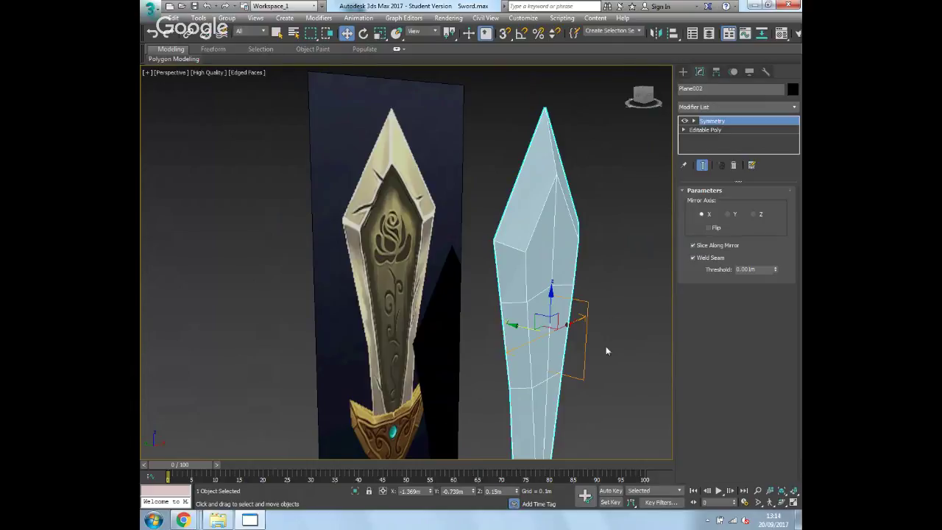
pyautogui.moveTo(588, 388)
pyautogui.keyDown('alt'); pyautogui.mouseDown(button='middle')
pyautogui.moveTo(578, 371)
pyautogui.moveTo(598, 337)
pyautogui.moveTo(477, 329)
pyautogui.moveTo(582, 331)
pyautogui.moveTo(530, 328)
pyautogui.moveTo(504, 343)
pyautogui.moveTo(555, 336)
pyautogui.moveTo(557, 357)
pyautogui.moveTo(534, 376)
pyautogui.moveTo(553, 385)
pyautogui.moveTo(594, 374)
pyautogui.mouseUp(button='middle'); pyautogui.keyUp('alt')
pyautogui.click(727, 214)
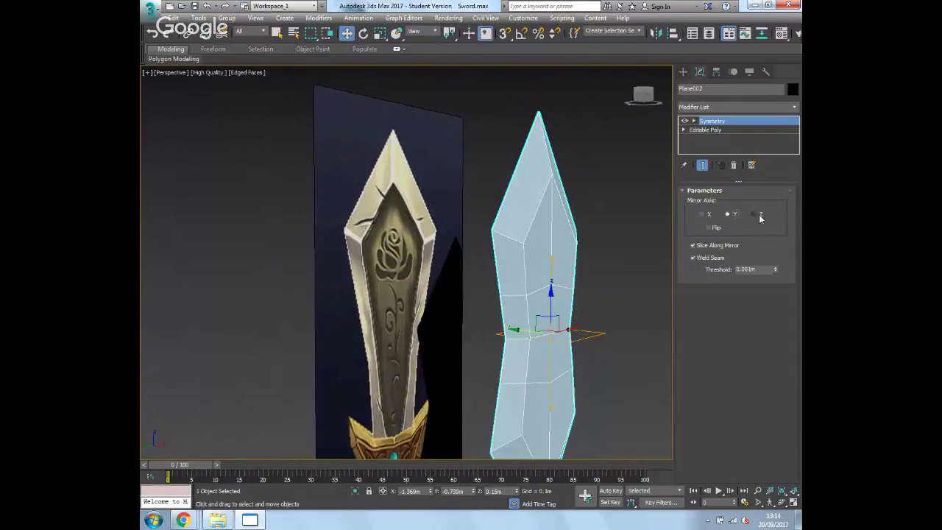
pyautogui.click(755, 214)
pyautogui.moveTo(533, 352)
pyautogui.keyDown('alt'); pyautogui.mouseDown(button='middle')
pyautogui.moveTo(578, 350)
pyautogui.moveTo(543, 353)
pyautogui.mouseUp(button='middle'); pyautogui.keyUp('alt')
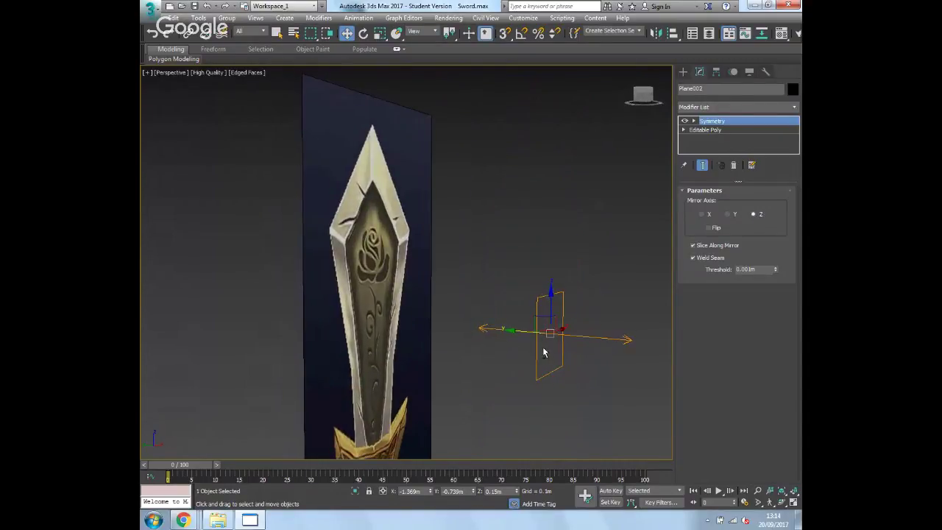
# Step: Move the Symmetry modifier's mirror plane about 0.051 m along Y to give the blade a mirrored back half
pyautogui.click(692, 121)
pyautogui.click(711, 129)
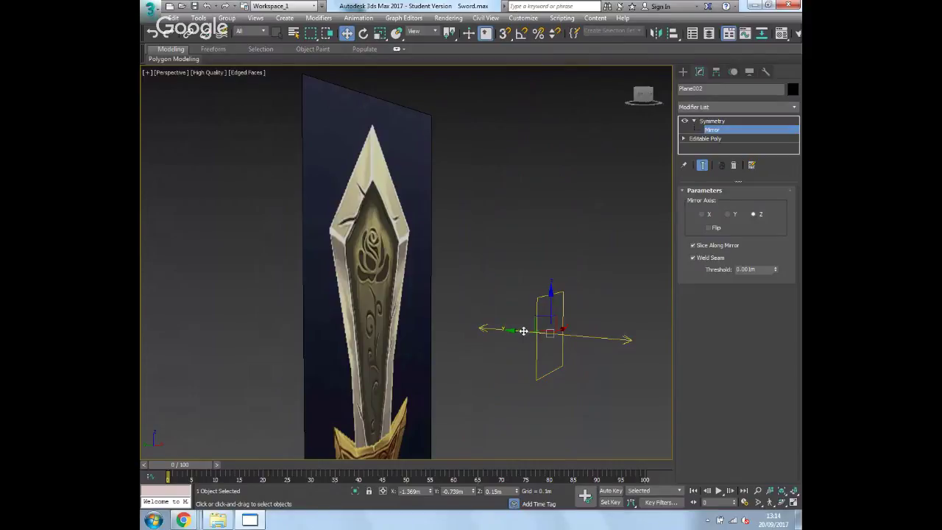
pyautogui.moveTo(523, 331)
pyautogui.mouseDown()
pyautogui.moveTo(456, 333)
pyautogui.moveTo(522, 335)
pyautogui.moveTo(486, 331)
pyautogui.moveTo(510, 330)
pyautogui.mouseUp()
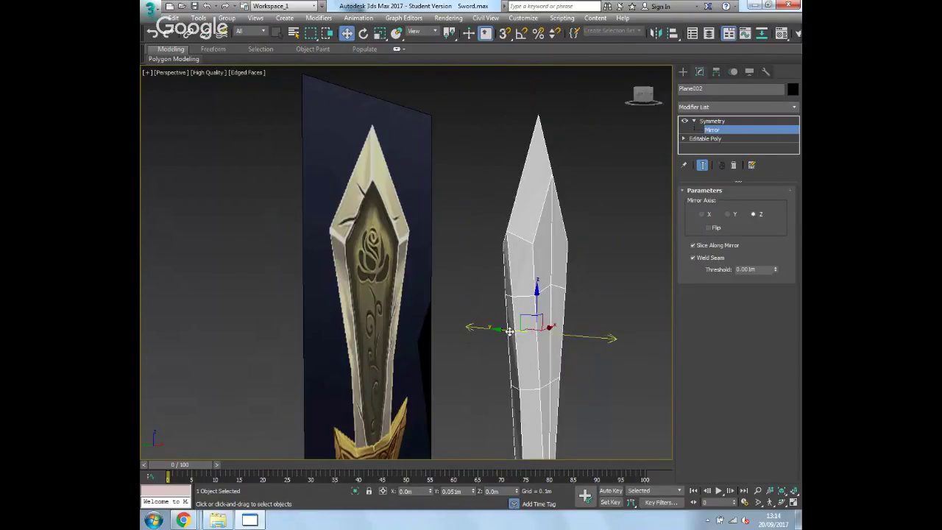
pyautogui.keyDown('alt'); pyautogui.moveTo(510, 331); pyautogui.dragTo(626, 294, button='middle'); pyautogui.keyUp('alt')
pyautogui.scroll(4, 491, 309)
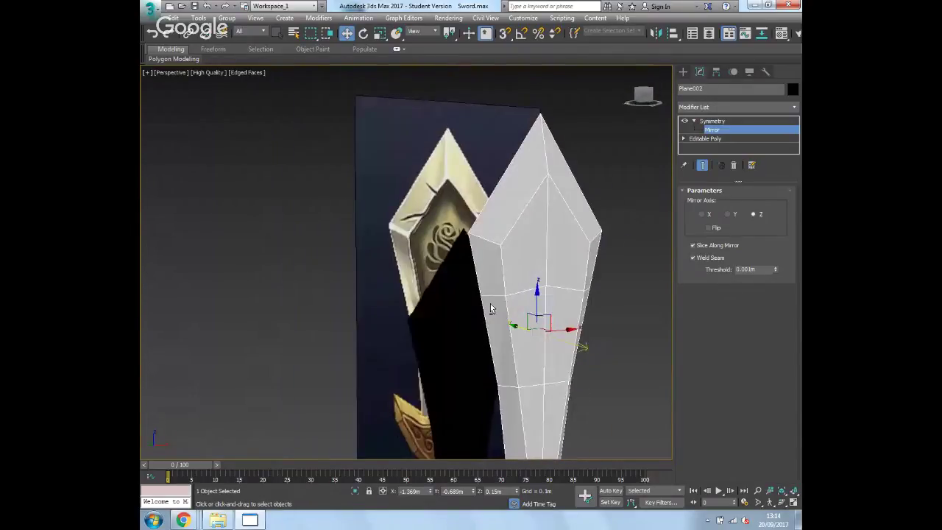
pyautogui.scroll(2, 486, 309)
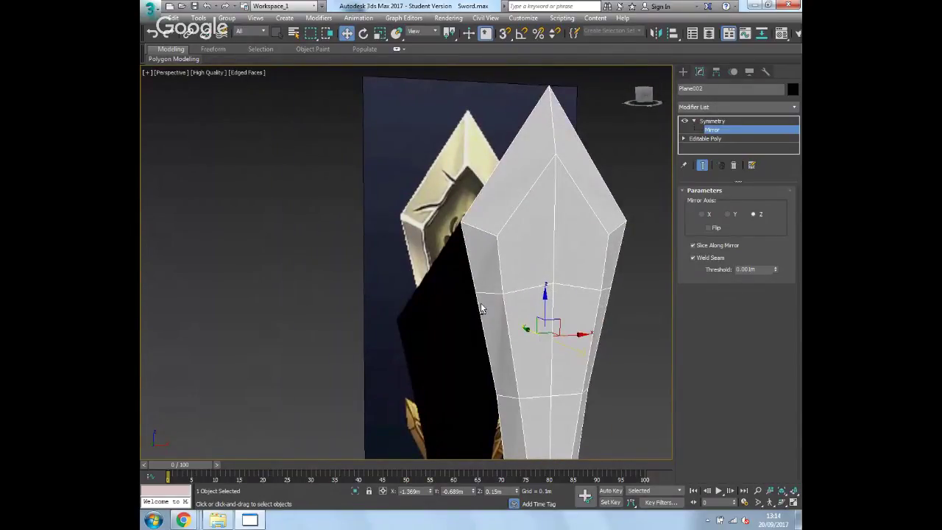
# Step: Create a tall rectangular plane over the middle of the golden crossguard in the front view
pyautogui.press('f')
pyautogui.moveTo(480, 308); pyautogui.dragTo(481, 184, button='middle')
pyautogui.scroll(2, 403, 248)
pyautogui.scroll(3, 403, 248)
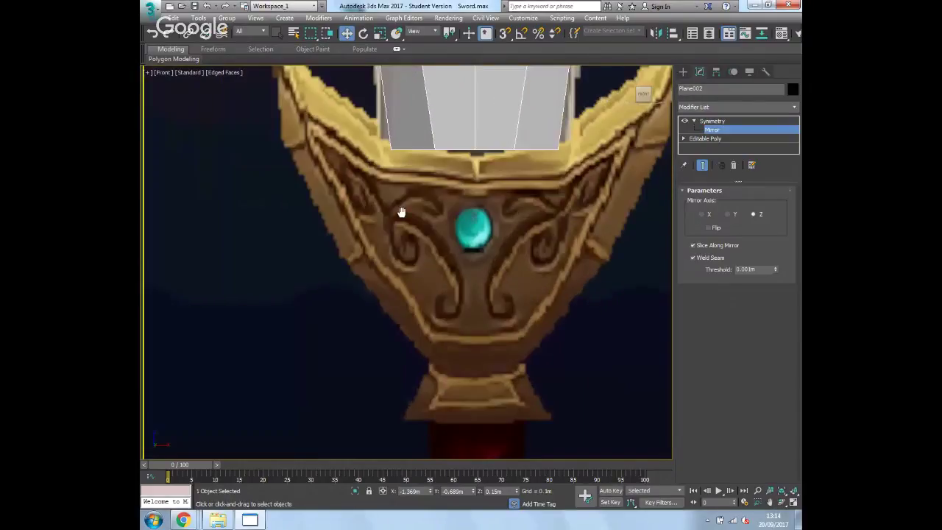
pyautogui.scroll(-2, 398, 243)
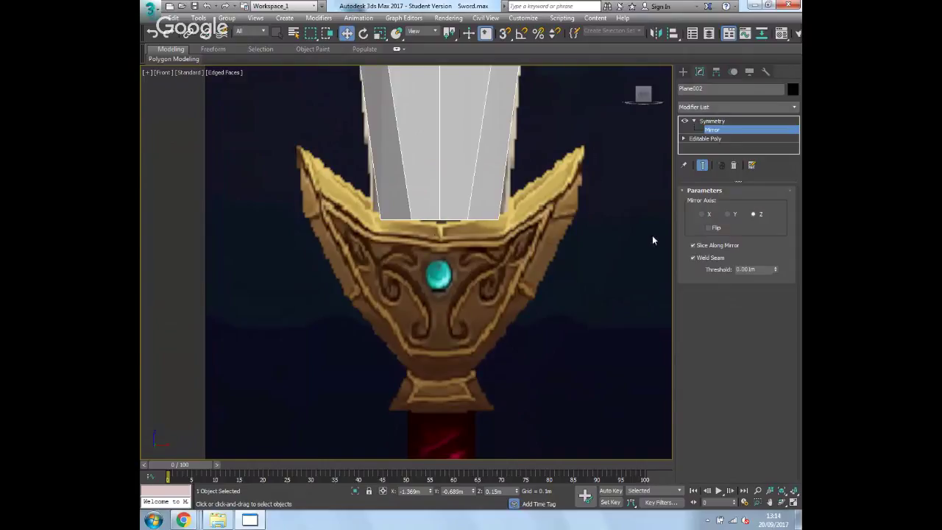
pyautogui.click(685, 72)
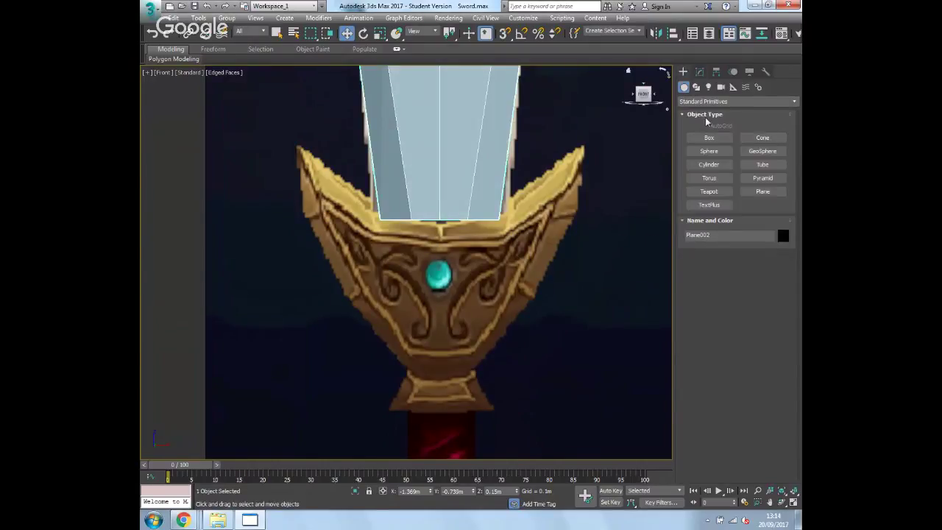
pyautogui.click(762, 191)
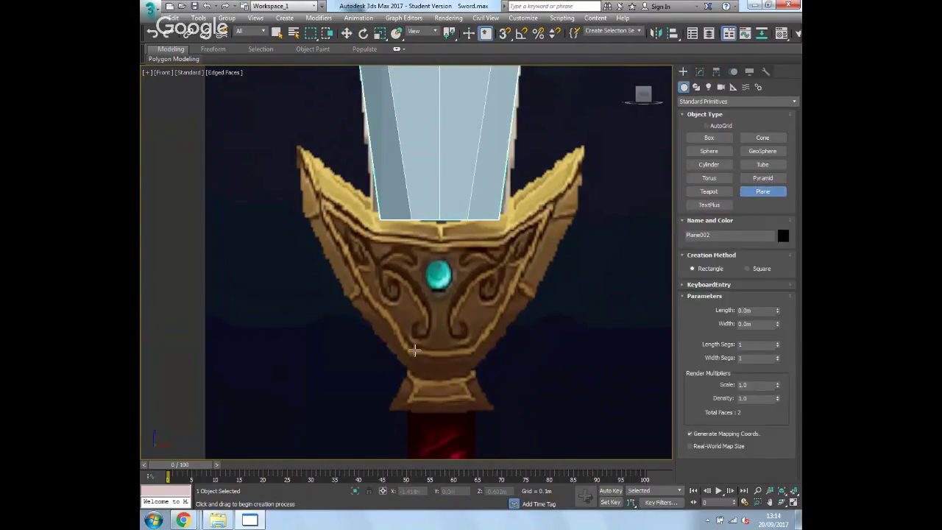
pyautogui.moveTo(415, 352); pyautogui.dragTo(476, 242)
pyautogui.press('w')
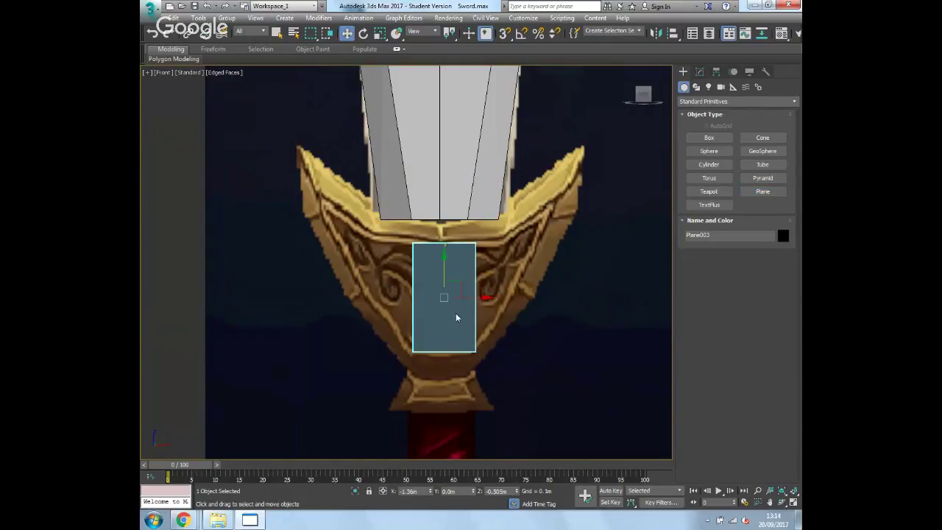
# Step: Convert the crossguard plane to an editable poly and extend its right edge outward and upward into a second face
pyautogui.rightClick(455, 312)
pyautogui.moveTo(505, 437)
pyautogui.click(568, 444)
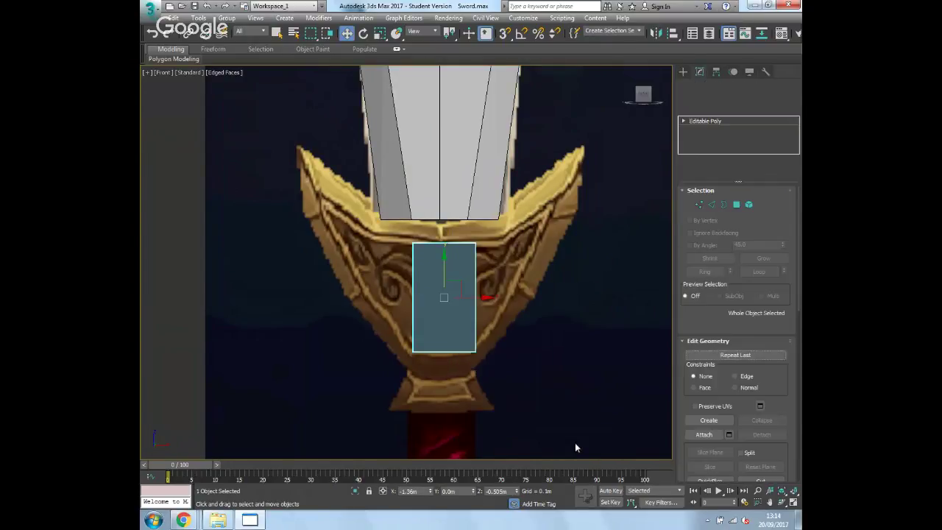
pyautogui.click(723, 205)
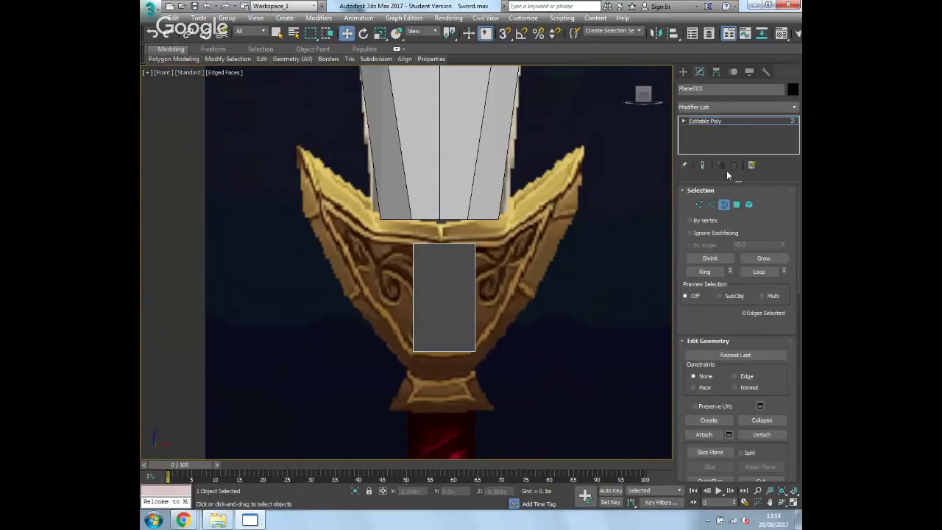
pyautogui.click(712, 205)
pyautogui.click(475, 293)
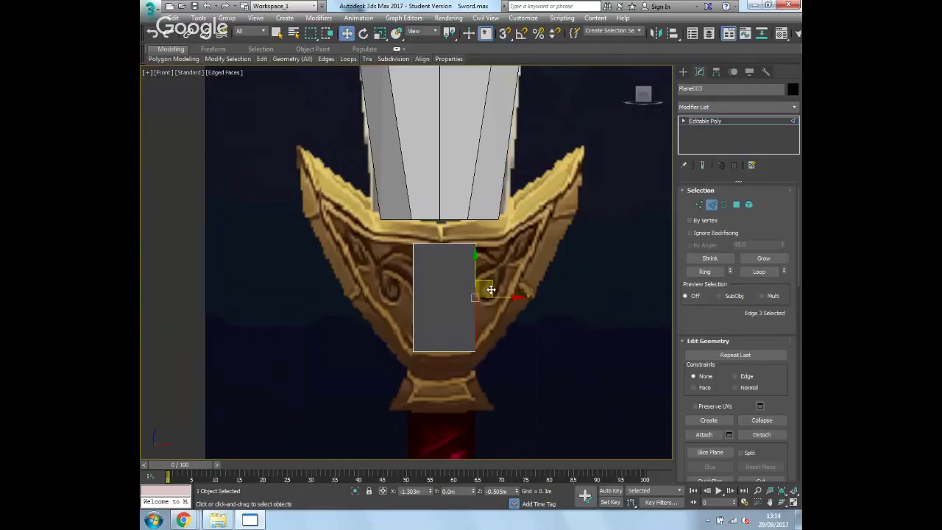
pyautogui.keyDown('shift'); pyautogui.moveTo(493, 281); pyautogui.dragTo(549, 260); pyautogui.keyUp('shift')
# Step: Move the new face's two outer vertices to fit the right side of the crossguard's inner panel
pyautogui.press('1')
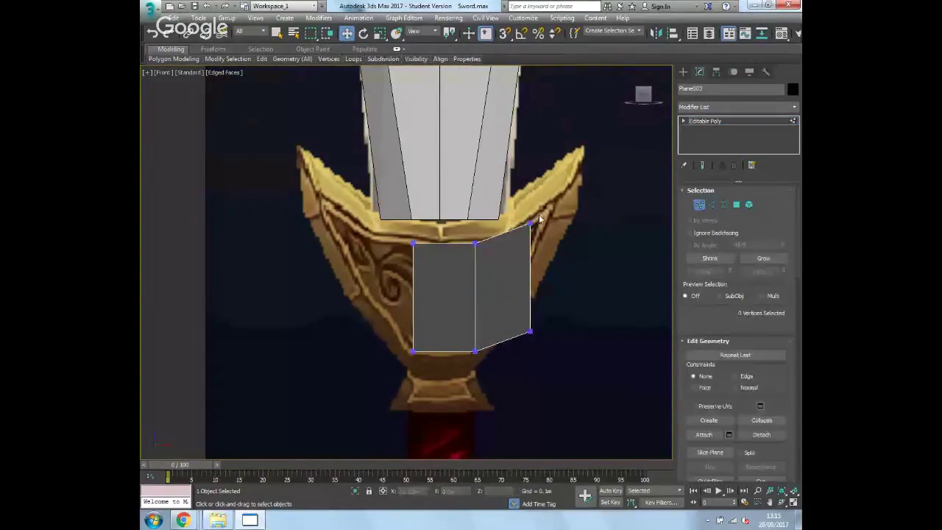
pyautogui.click(531, 222)
pyautogui.moveTo(547, 209); pyautogui.dragTo(566, 192)
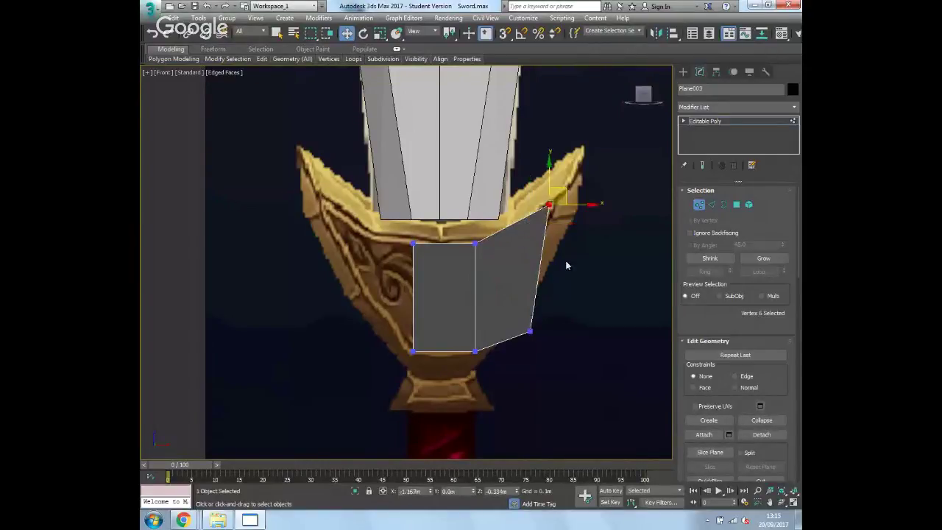
pyautogui.click(530, 331)
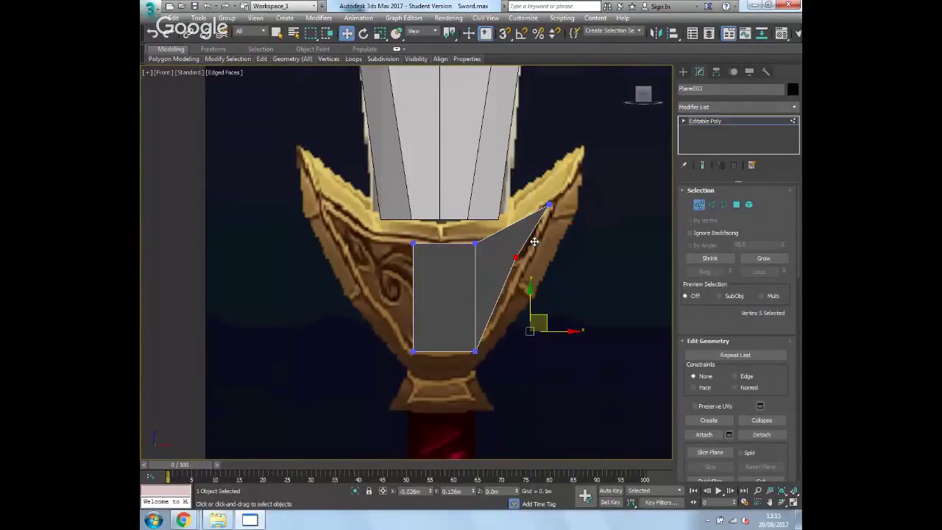
pyautogui.moveTo(543, 315); pyautogui.dragTo(533, 267)
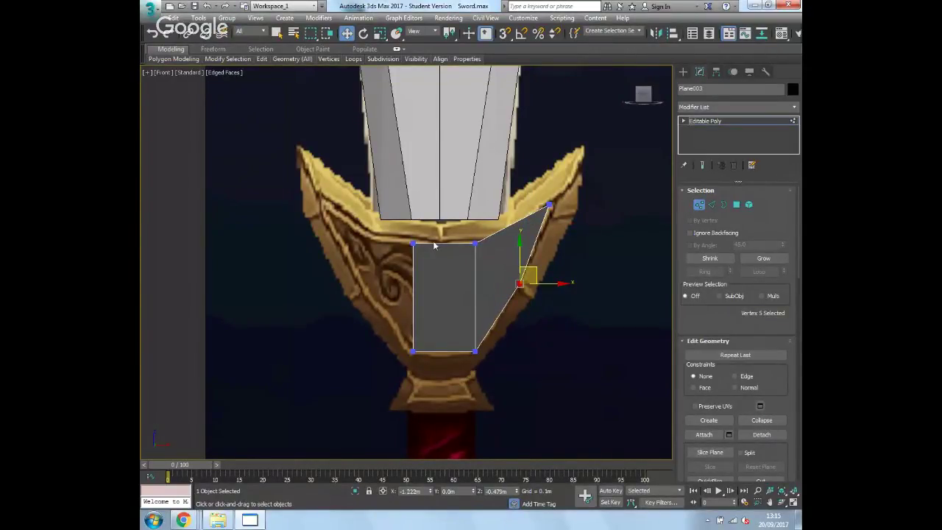
# Step: Connect the top and bottom edges of the crossguard's middle face with one vertical centre edge
pyautogui.press('2')
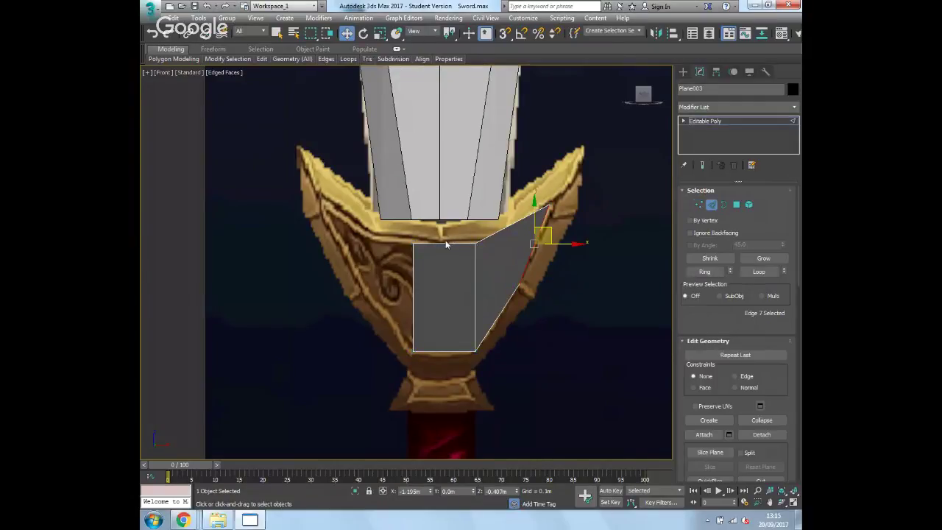
pyautogui.click(445, 304)
pyautogui.scroll(-5, 781, 391)
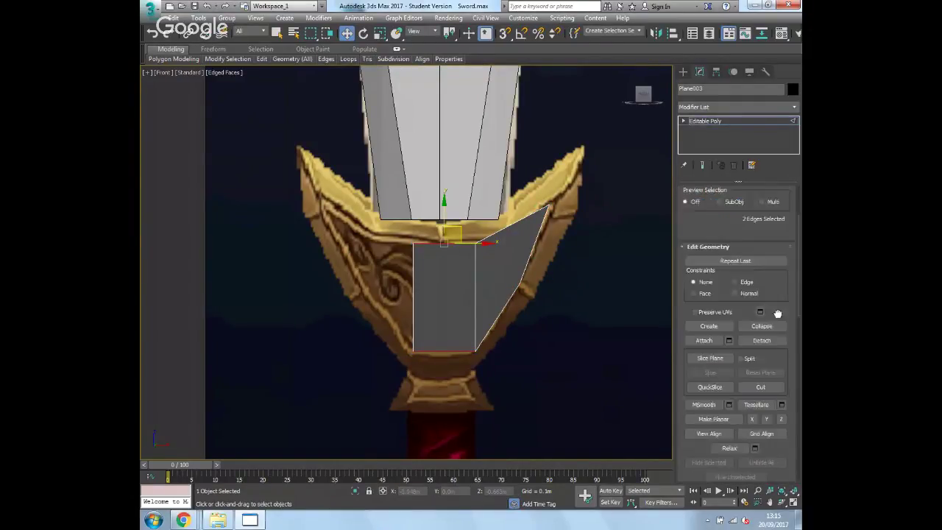
pyautogui.moveTo(778, 398); pyautogui.dragTo(767, 218)
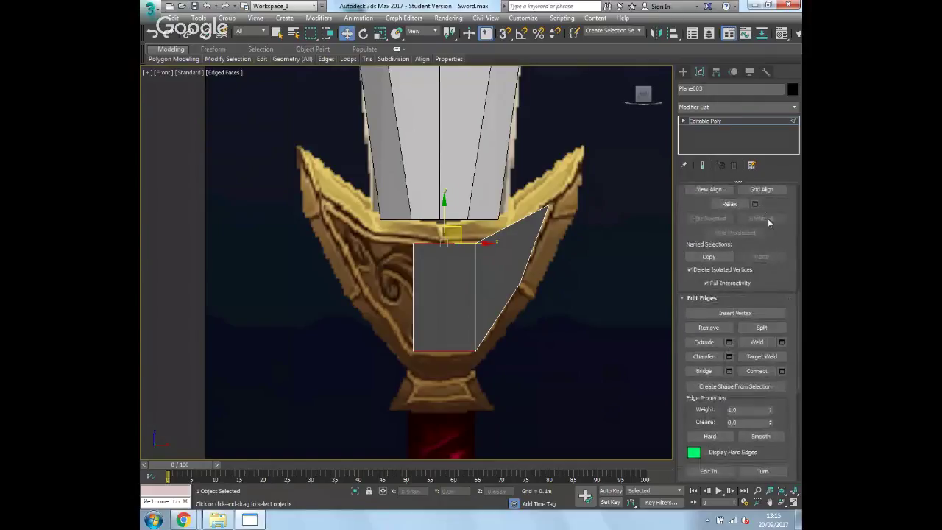
pyautogui.click(761, 371)
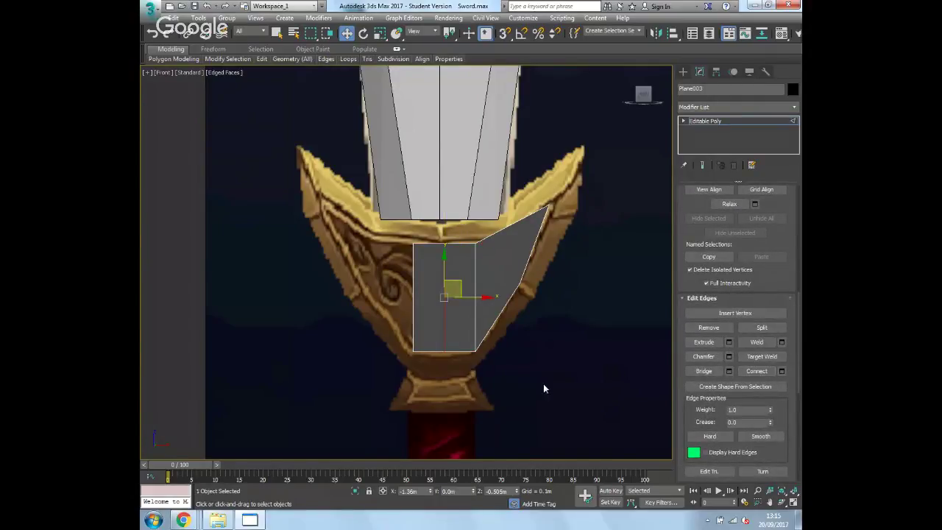
# Step: Delete the two leftmost vertices of the crossguard mesh, leaving only its right half
pyautogui.press('1')
pyautogui.moveTo(423, 341); pyautogui.dragTo(426, 378)
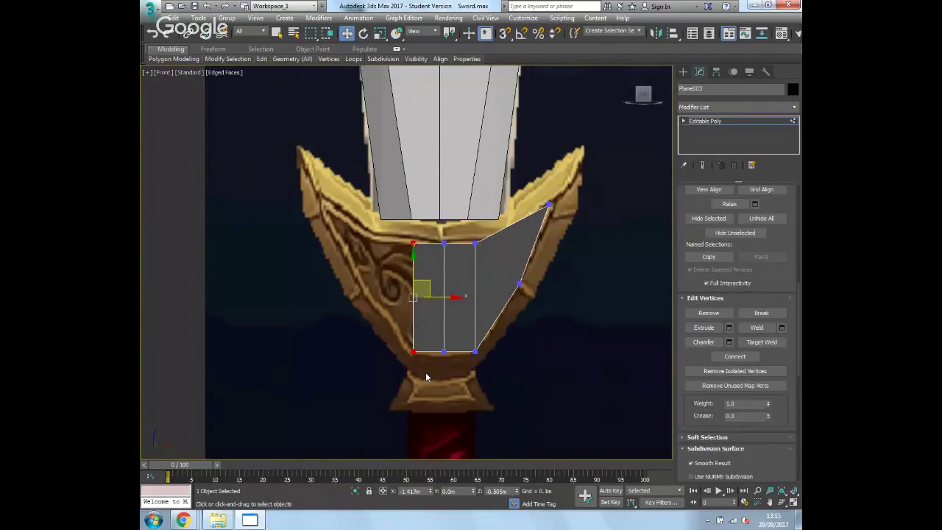
pyautogui.press('Delete')
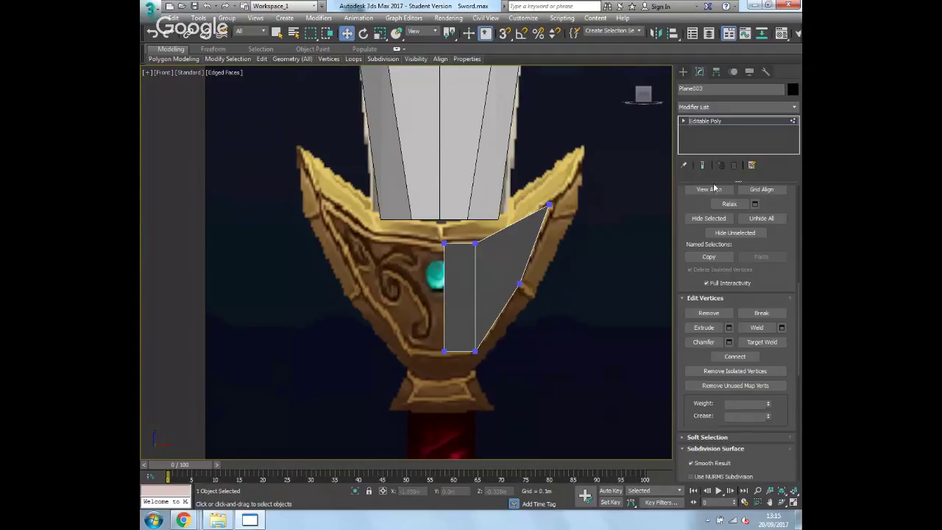
# Step: Add a Symmetry modifier mirrored along X to the crossguard half and return to the Editable Poly level beneath it
pyautogui.click(720, 123)
pyautogui.click(794, 106)
pyautogui.scroll(-10, 736, 331)
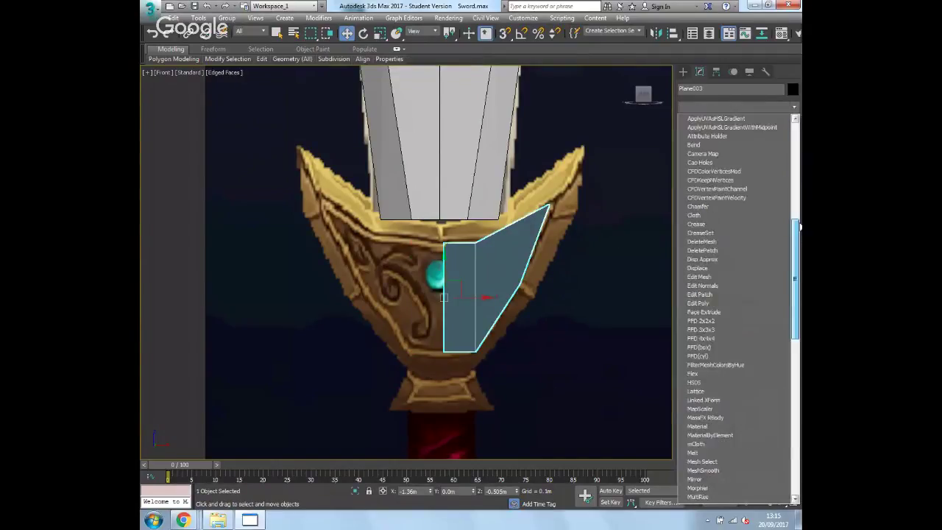
pyautogui.click(731, 408)
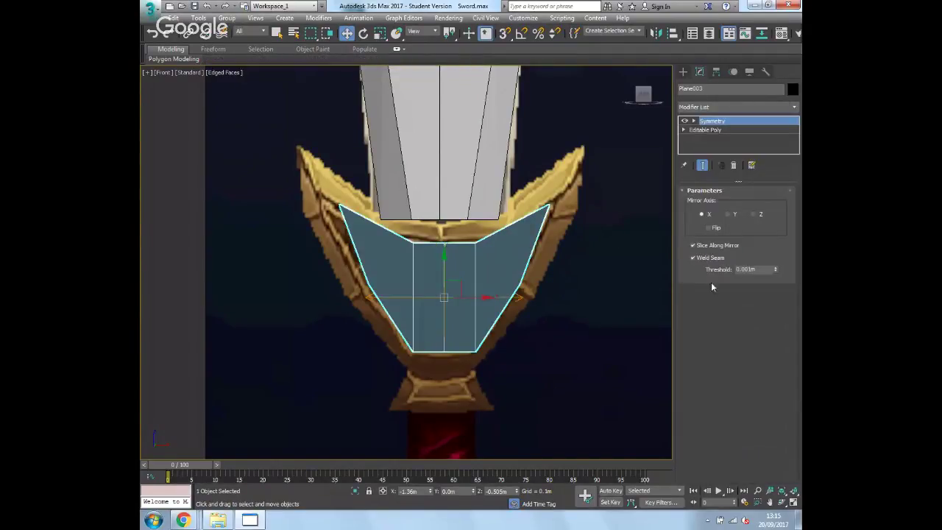
pyautogui.click(707, 130)
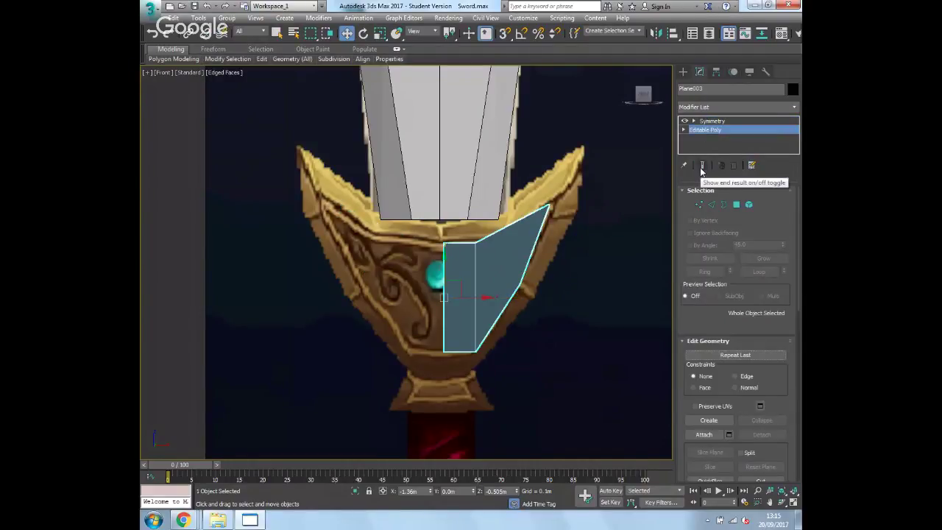
pyautogui.click(707, 122)
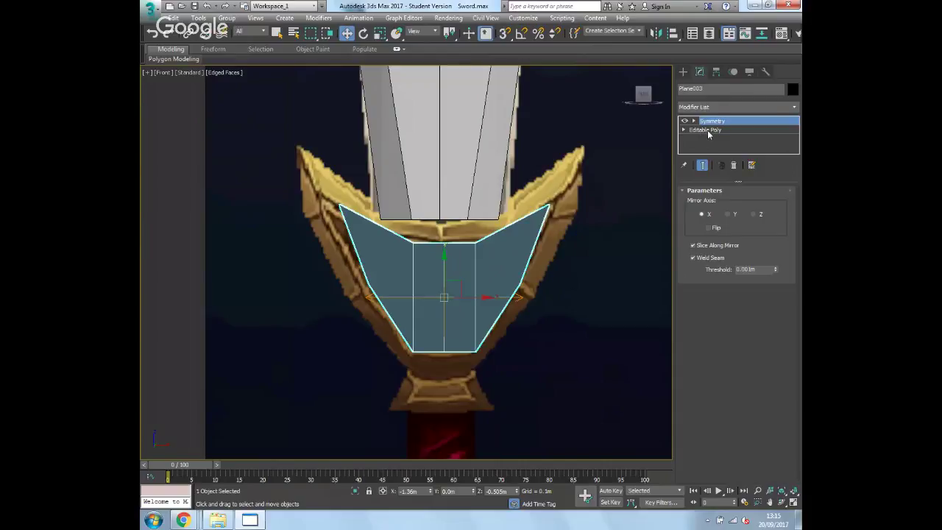
pyautogui.click(705, 129)
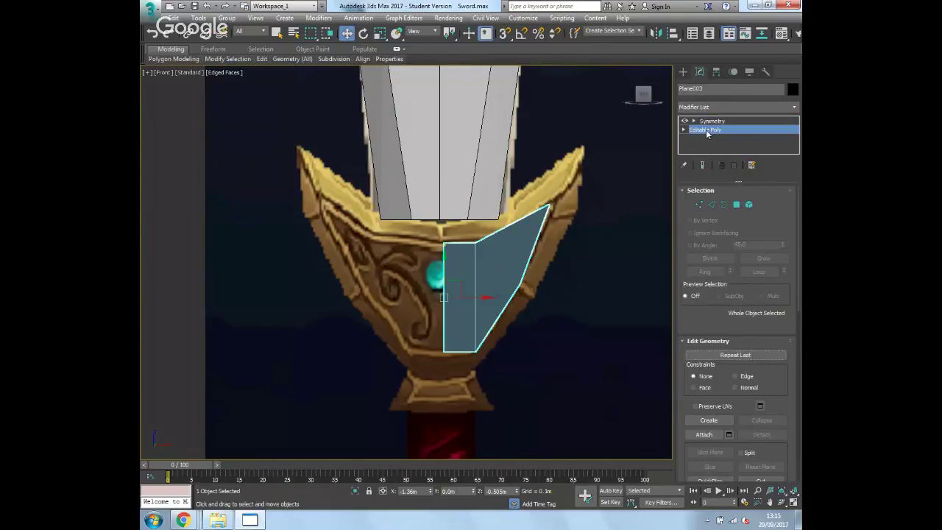
# Step: Show the mirrored end result and extend the panel's outer side edge and upper slanted edge outward into two new border faces
pyautogui.click(702, 205)
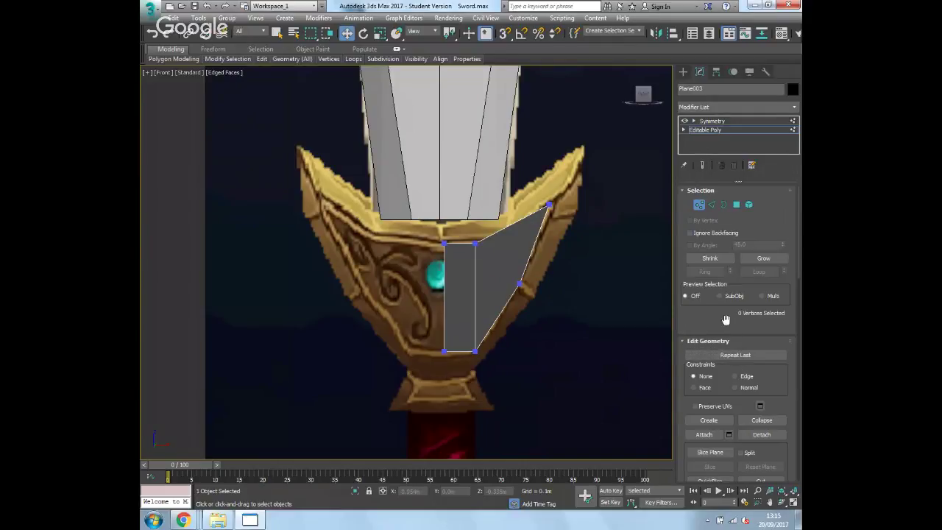
pyautogui.click(703, 165)
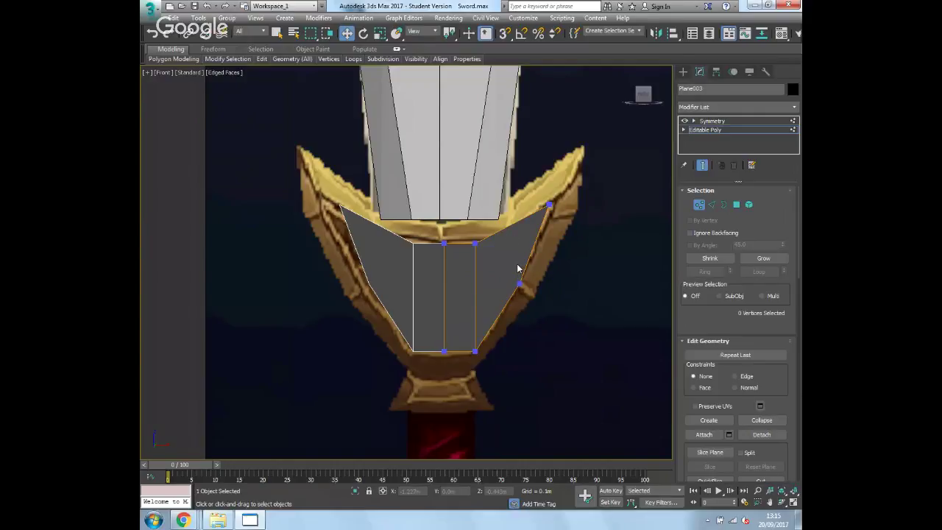
pyautogui.press('2')
pyautogui.click(543, 234)
pyautogui.keyDown('shift'); pyautogui.moveTo(559, 242); pyautogui.dragTo(578, 237); pyautogui.keyUp('shift')
pyautogui.keyDown('ctrl'); pyautogui.click(522, 215); pyautogui.keyUp('ctrl')
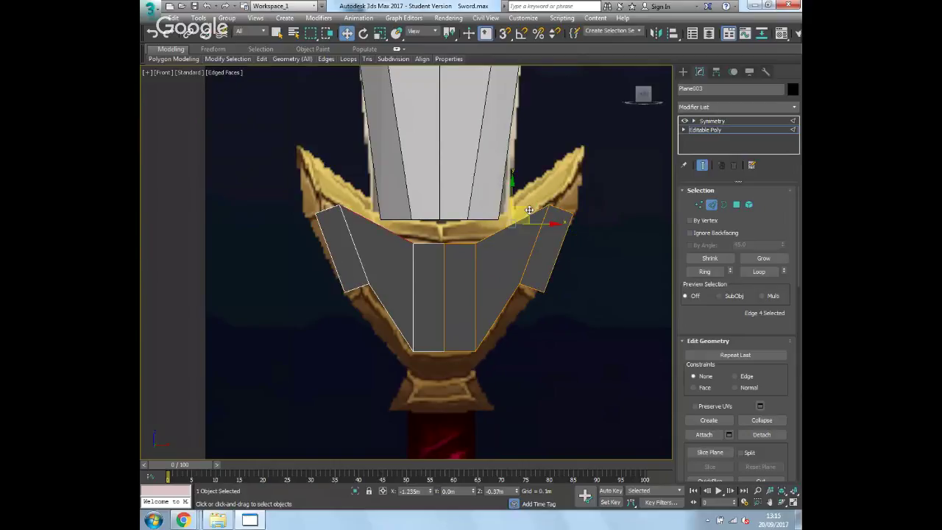
pyautogui.keyDown('shift'); pyautogui.moveTo(521, 213); pyautogui.dragTo(515, 184); pyautogui.keyUp('shift')
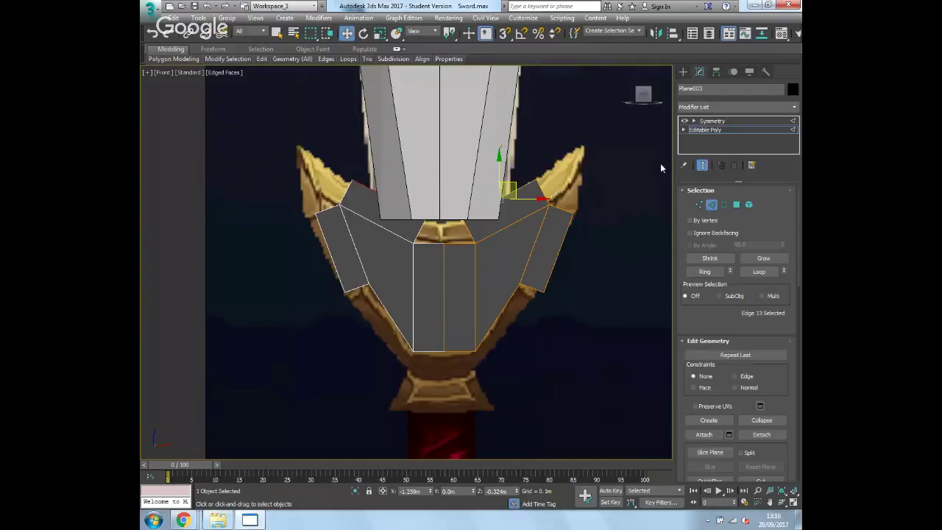
pyautogui.click(711, 206)
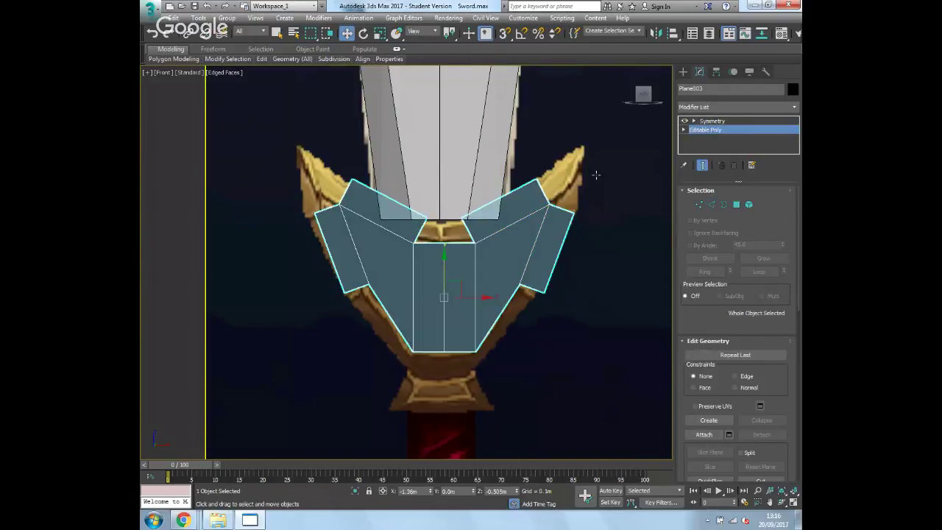
# Step: Hide the blade object and unhide all objects again
pyautogui.click(492, 120)
pyautogui.rightClick(494, 119)
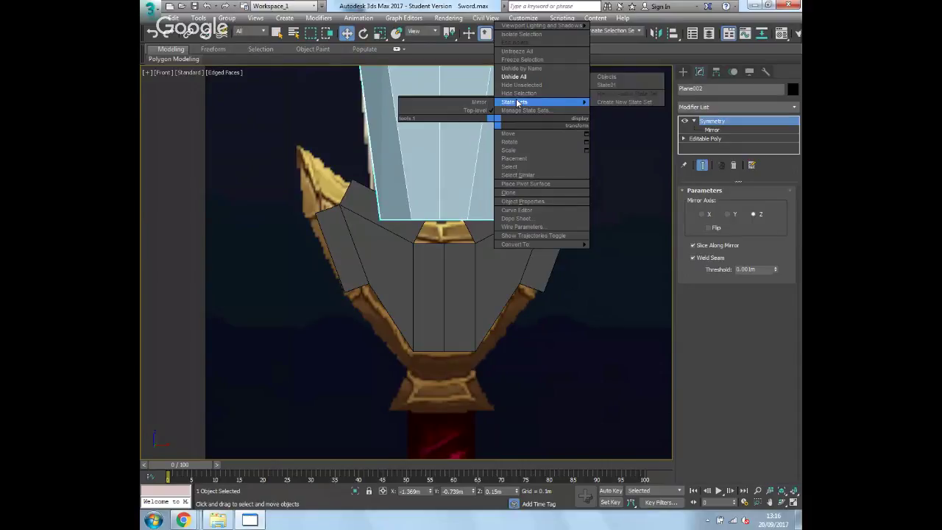
pyautogui.click(523, 93)
pyautogui.rightClick(498, 150)
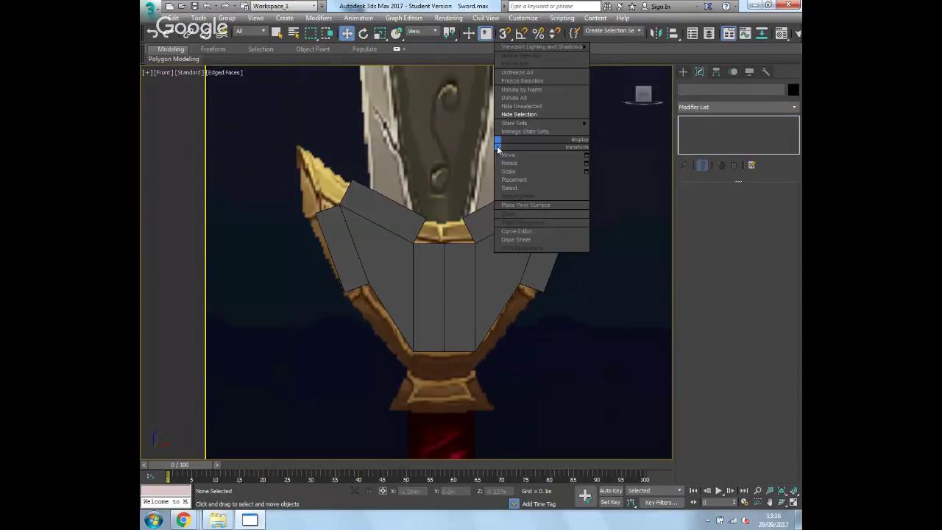
pyautogui.click(524, 97)
# Step: Hide the blade so the reference image behind it is exposed
pyautogui.click(481, 126)
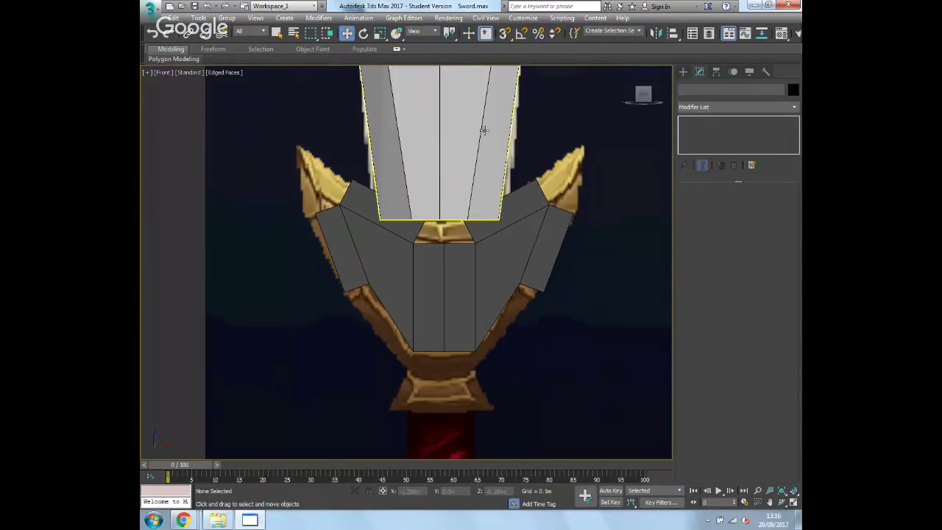
pyautogui.rightClick(483, 127)
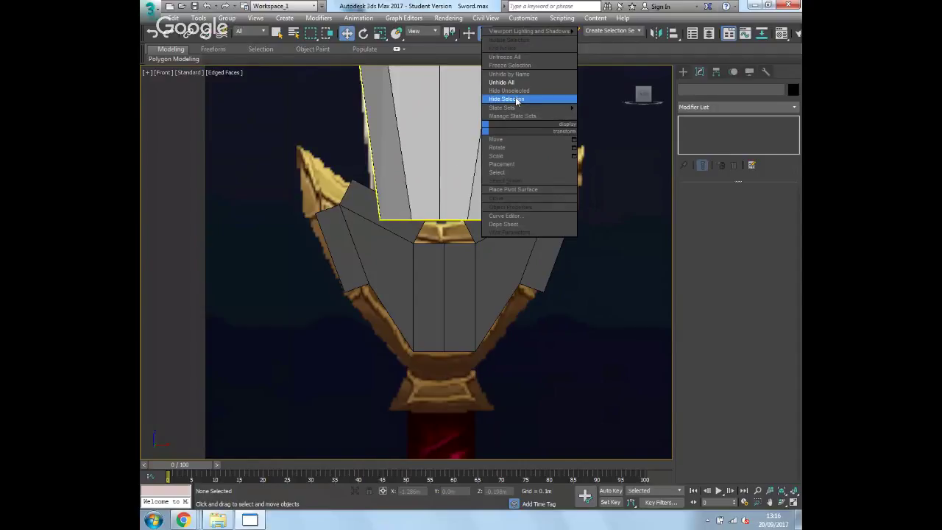
pyautogui.click(516, 102)
pyautogui.click(488, 129)
pyautogui.rightClick(488, 129)
pyautogui.click(507, 106)
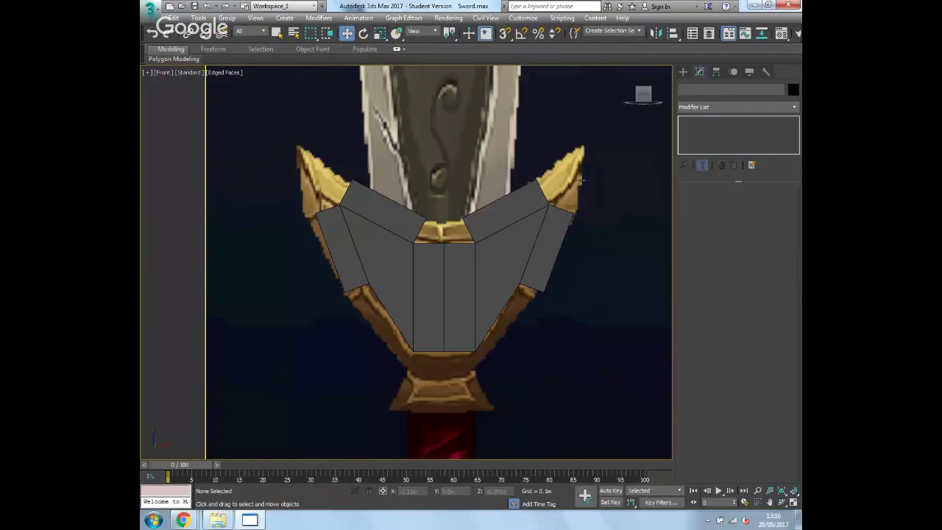
# Step: Move the crossguard's upper border vertex on the outer side to the tip of the right golden horn in the reference
pyautogui.click(541, 218)
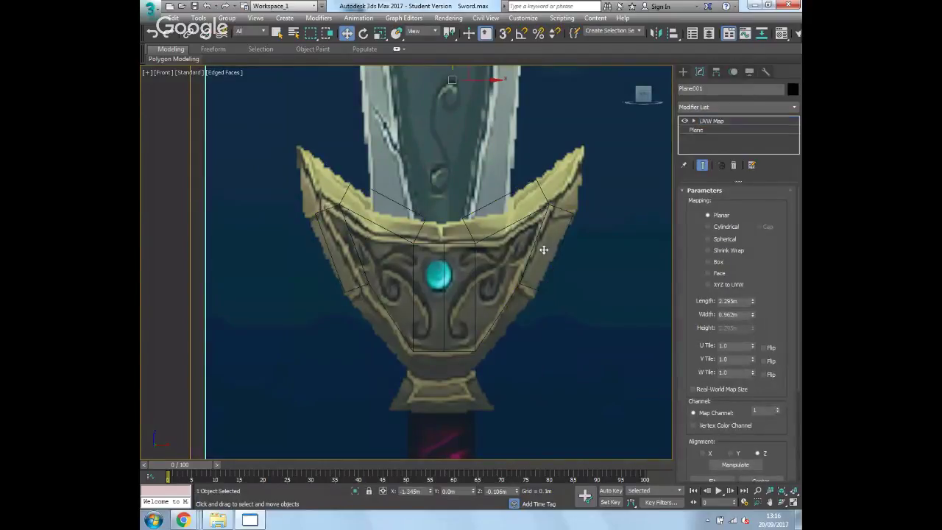
pyautogui.click(150, 260)
pyautogui.click(480, 242)
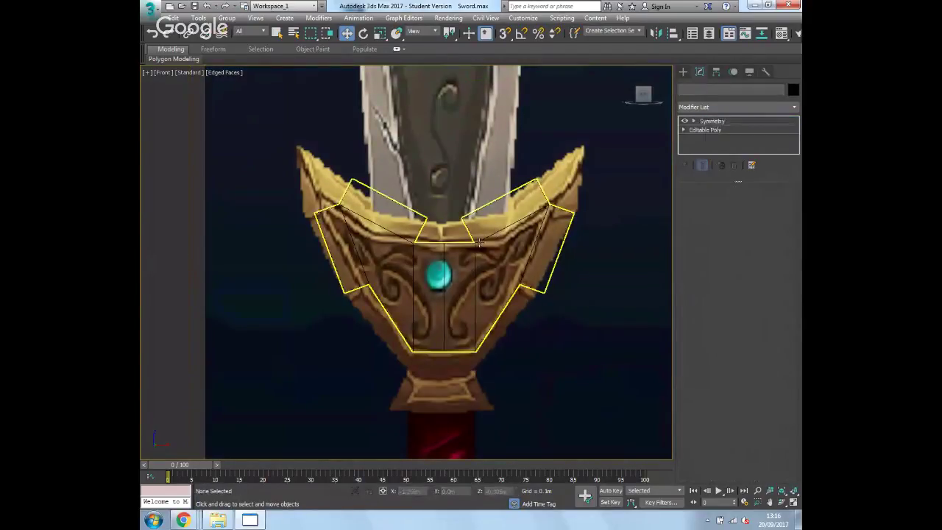
pyautogui.click(707, 129)
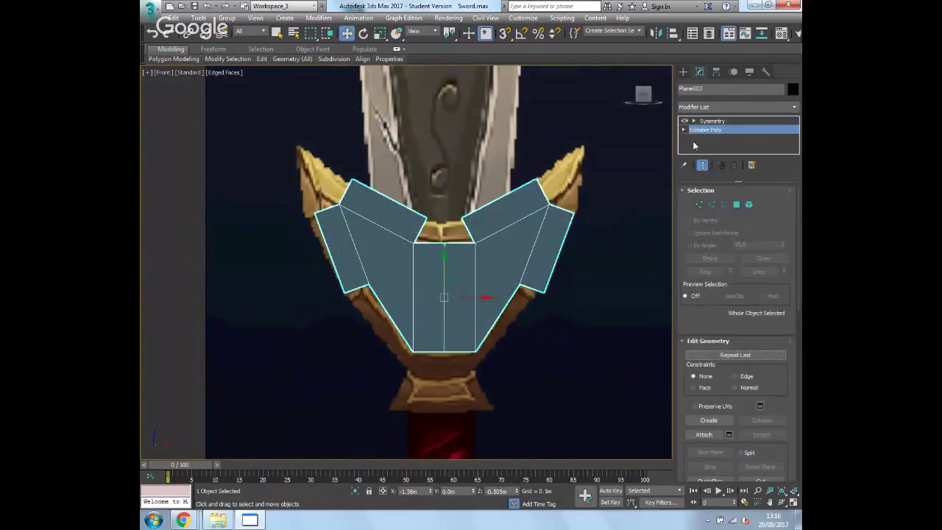
pyautogui.click(698, 205)
pyautogui.scroll(4, 588, 268)
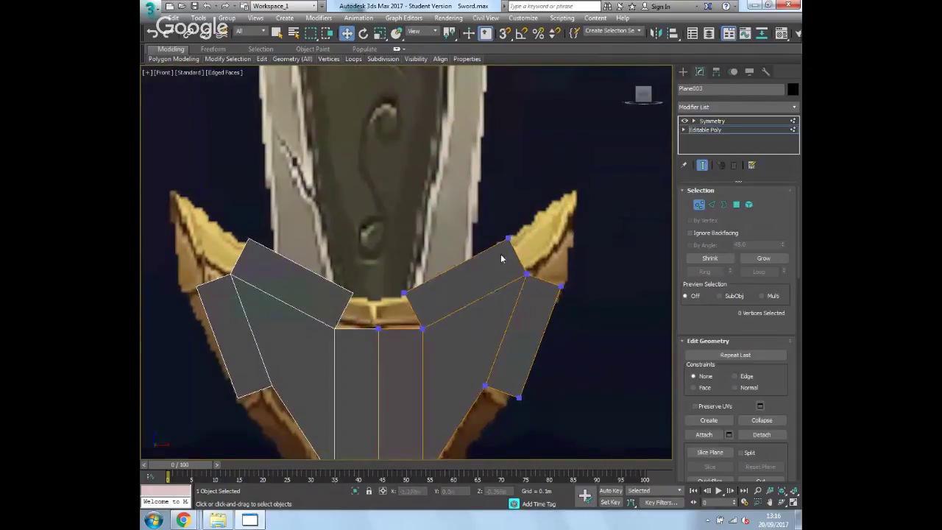
pyautogui.click(507, 238)
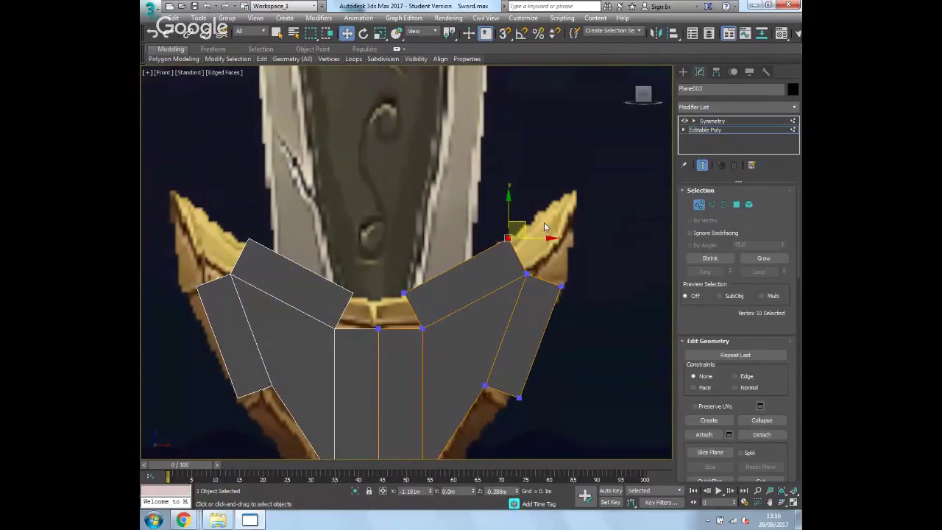
pyautogui.moveTo(524, 221); pyautogui.dragTo(591, 174)
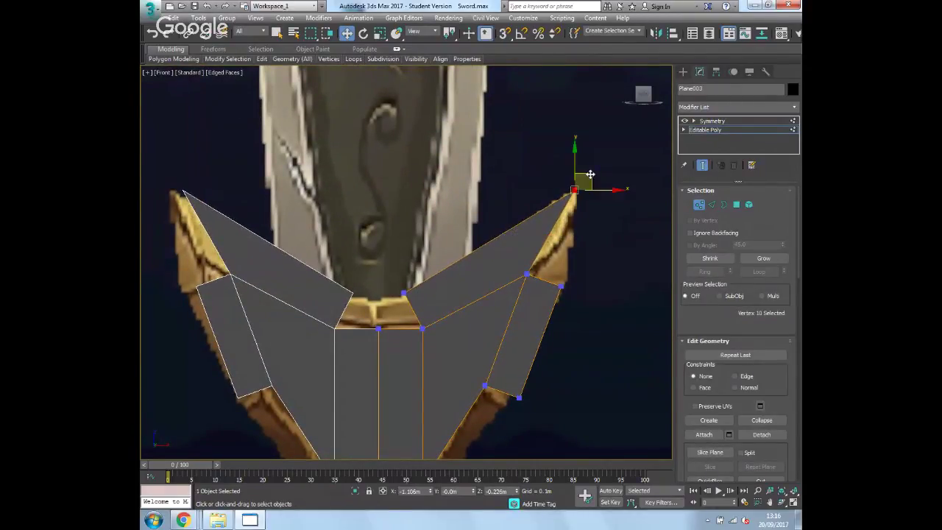
# Step: Extend the short top edge of the side border face upward into a new face toward the horn tip
pyautogui.press('2')
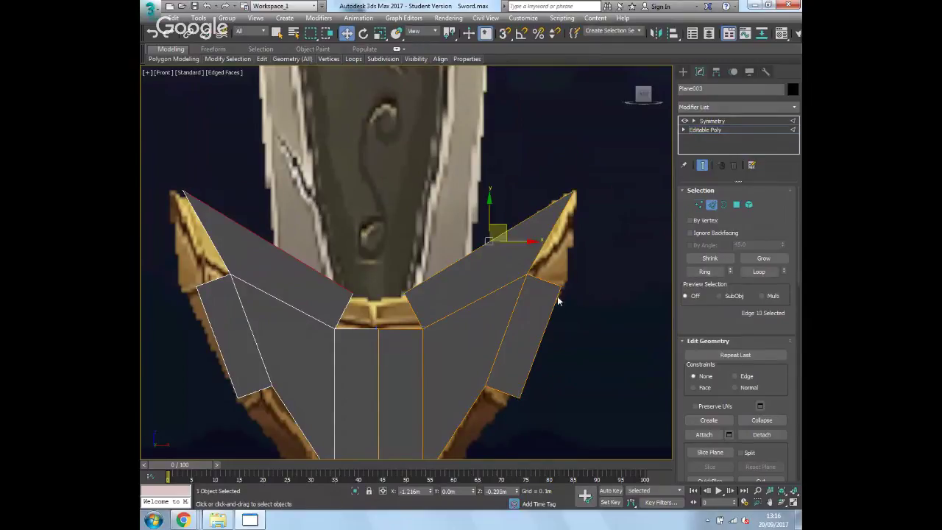
pyautogui.click(552, 276)
pyautogui.keyDown('shift'); pyautogui.moveTo(553, 275); pyautogui.dragTo(584, 245); pyautogui.keyUp('shift')
# Step: Target-weld the new face's inner top vertex to the horn tip vertex and move its outer vertex onto the reference outline
pyautogui.press('1')
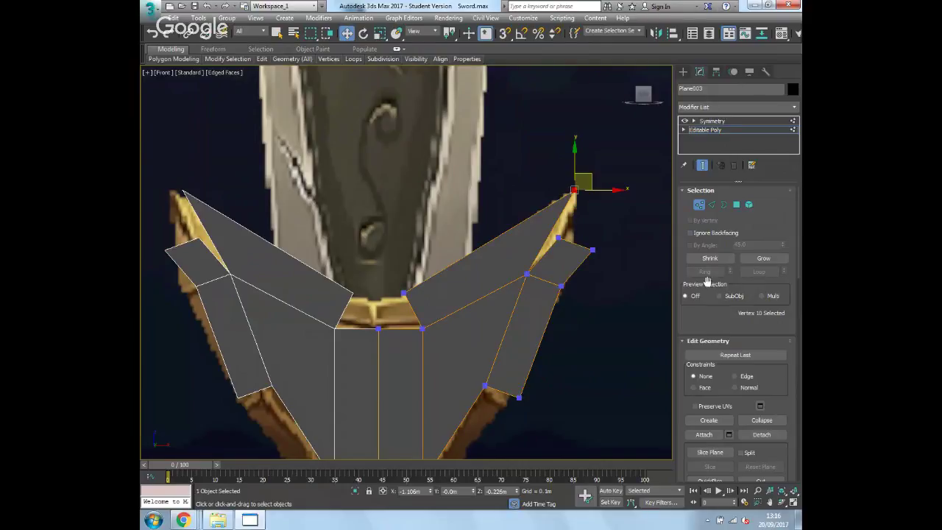
pyautogui.scroll(-10, 784, 375)
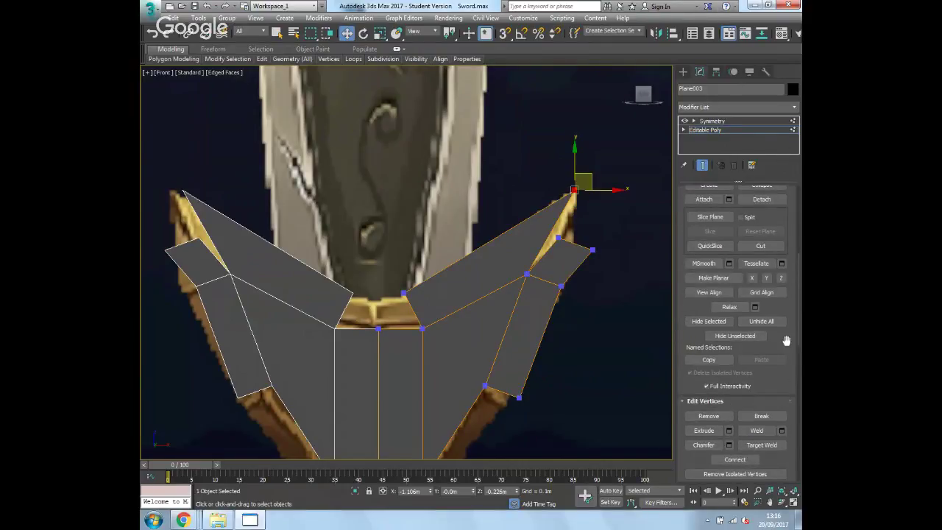
pyautogui.click(772, 304)
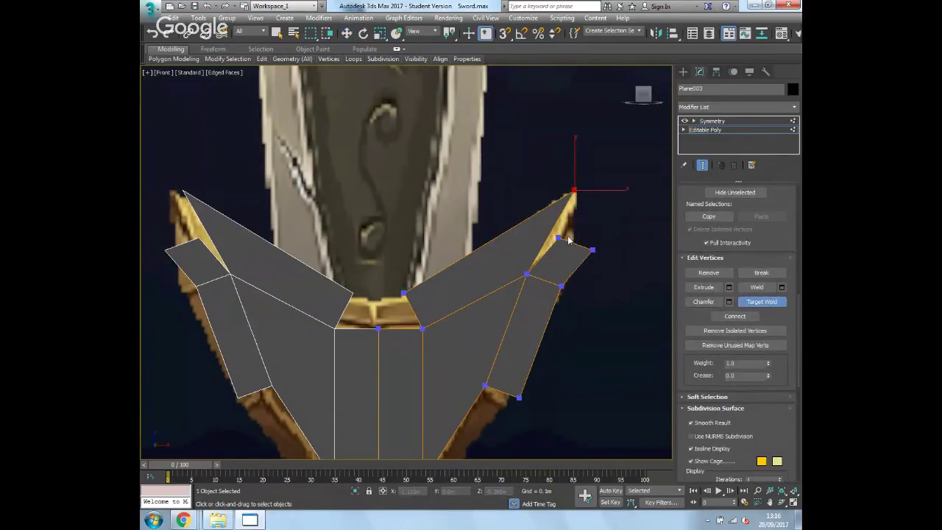
pyautogui.click(572, 197)
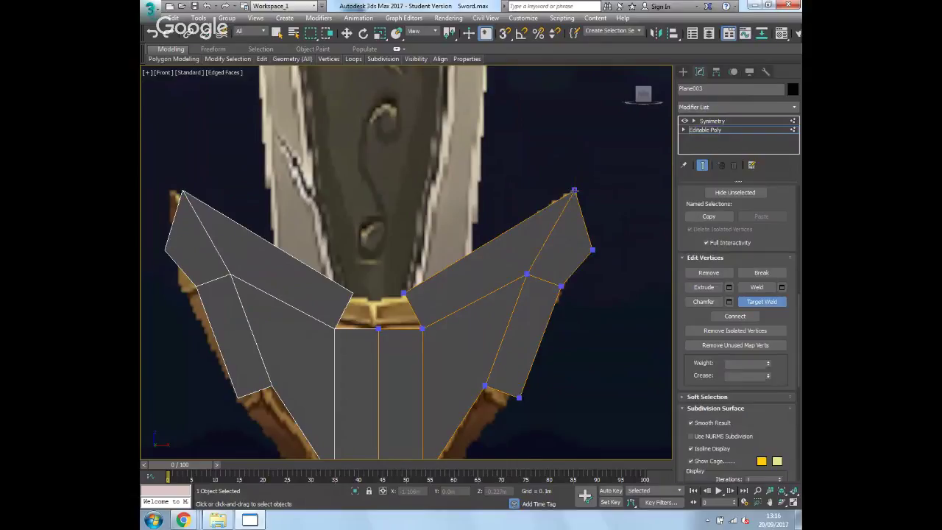
pyautogui.press('w')
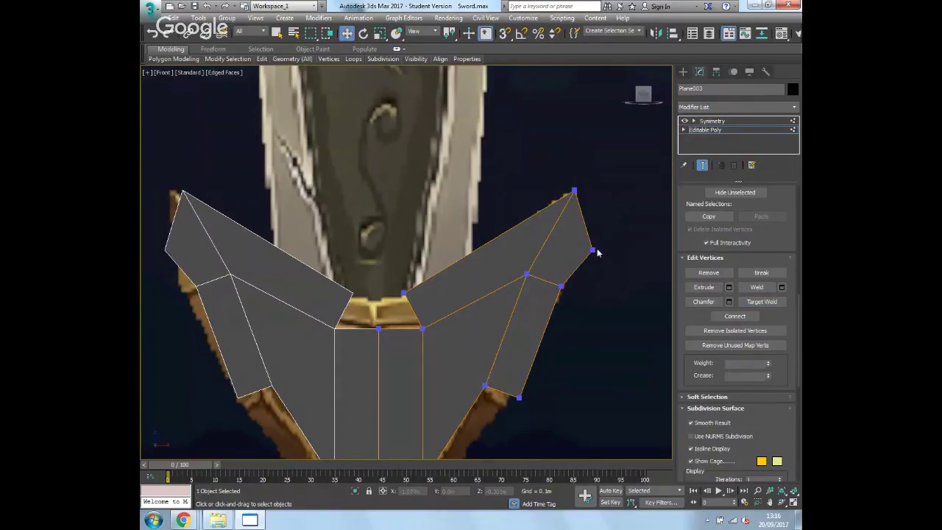
pyautogui.click(593, 250)
pyautogui.moveTo(613, 251); pyautogui.dragTo(592, 229)
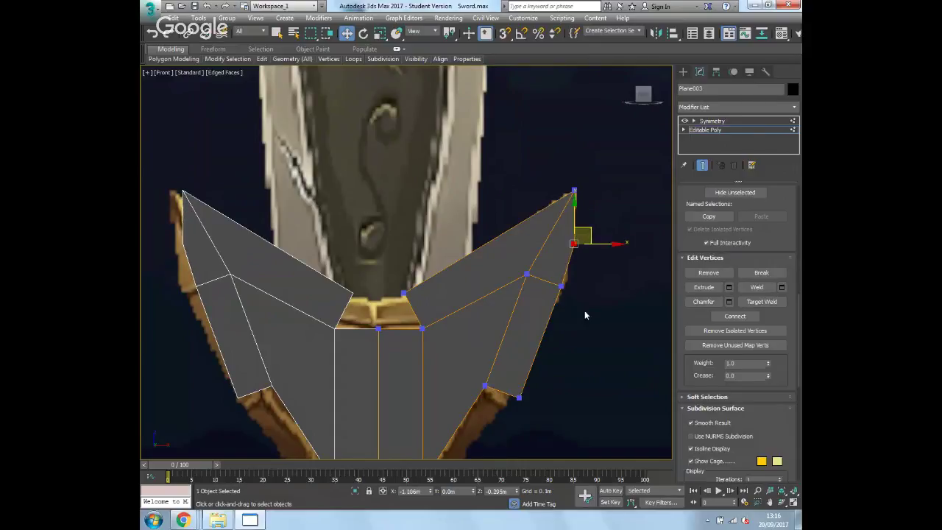
# Step: Move the side border's lower outer vertex inward onto the crossguard outline in the reference
pyautogui.moveTo(584, 310); pyautogui.dragTo(542, 249, button='middle')
pyautogui.scroll(2, 542, 249)
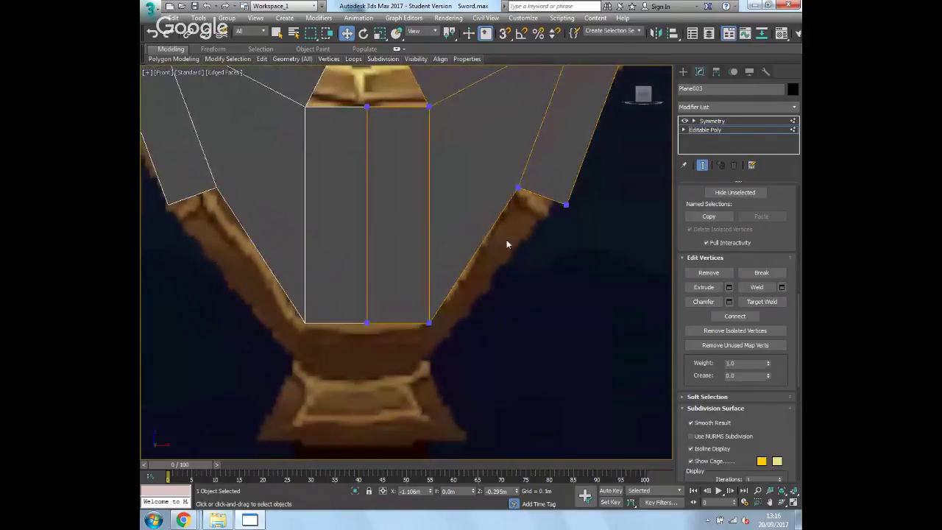
pyautogui.press('2')
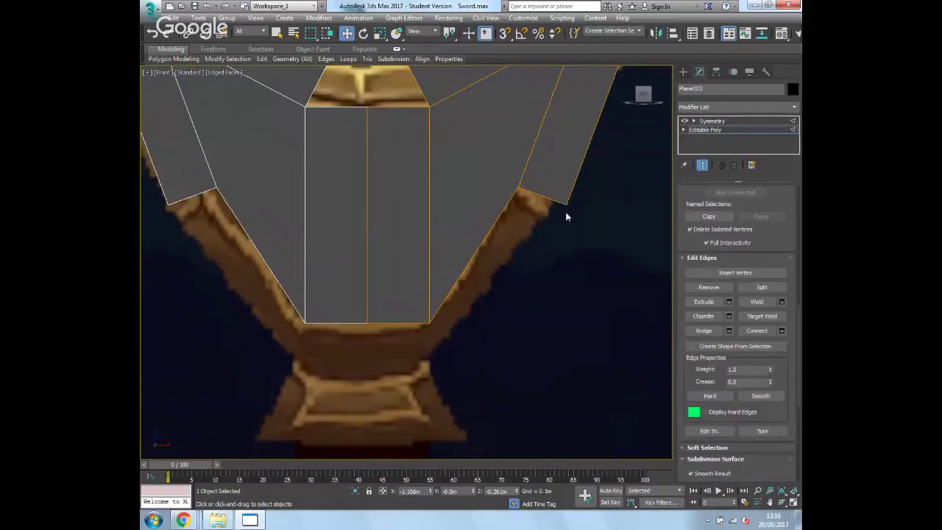
pyautogui.press('1')
pyautogui.click(568, 203)
pyautogui.moveTo(582, 205); pyautogui.dragTo(572, 207)
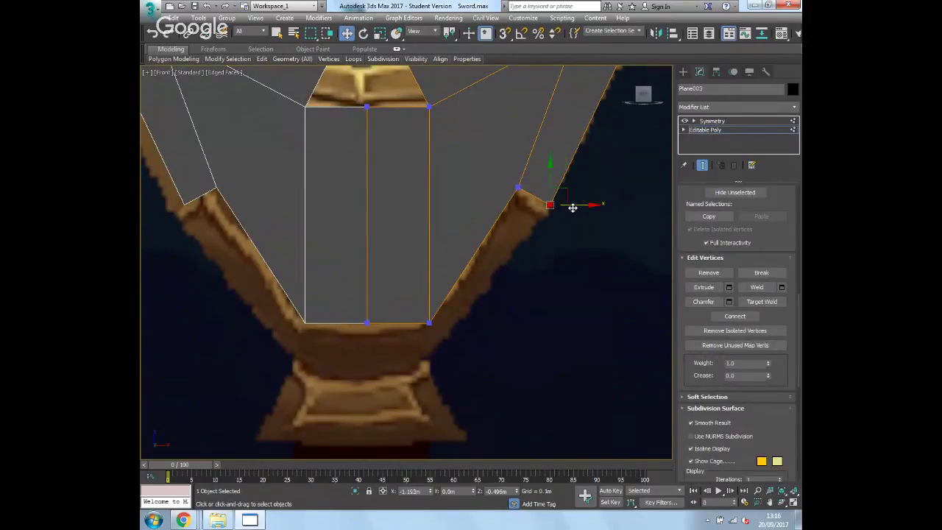
# Step: Extend the panel's lower diagonal edge outward and target-weld the new face's upper outer vertex to the side border's lower outer vertex
pyautogui.press('2')
pyautogui.click(475, 267)
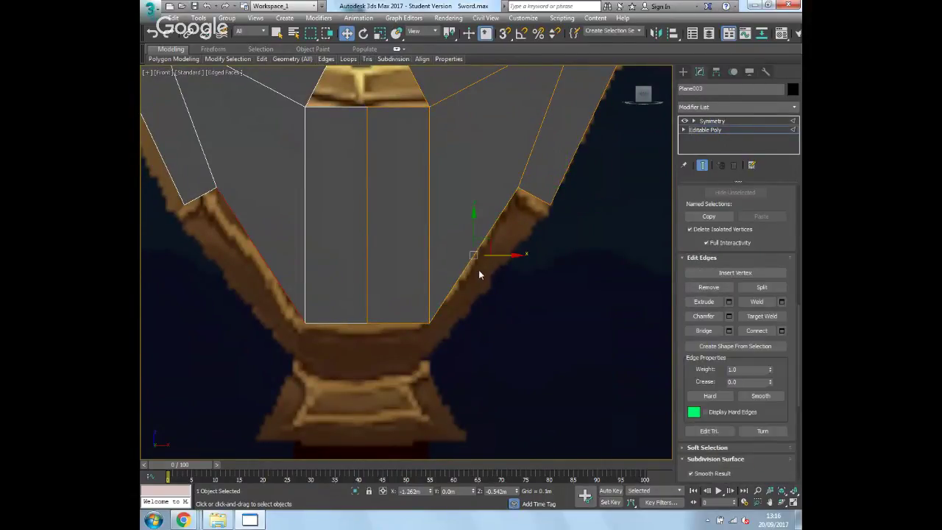
pyautogui.keyDown('shift'); pyautogui.moveTo(490, 245); pyautogui.dragTo(510, 274); pyautogui.keyUp('shift')
pyautogui.press('1')
pyautogui.click(534, 227)
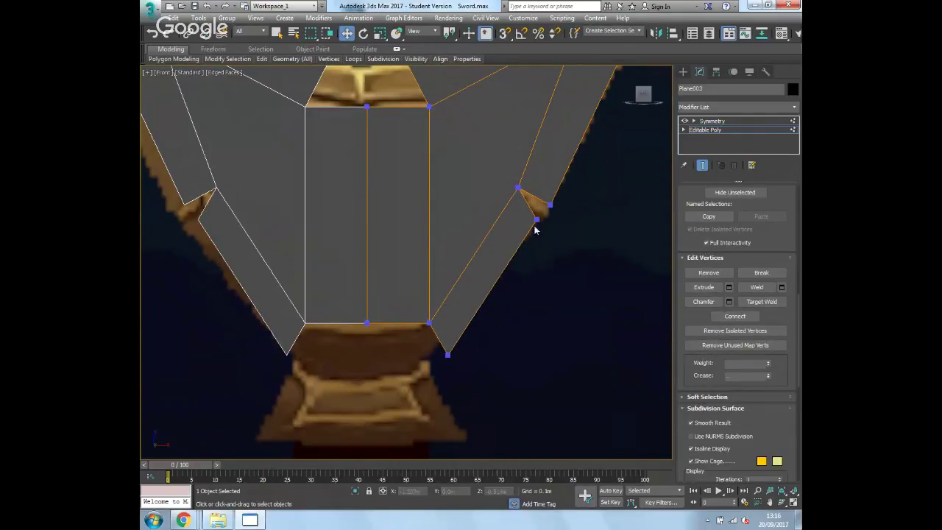
pyautogui.click(762, 302)
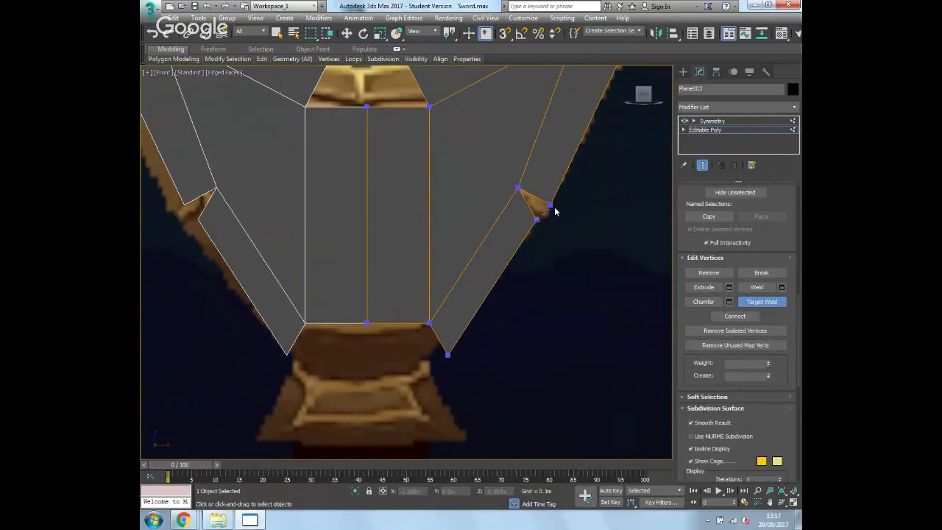
pyautogui.click(551, 204)
pyautogui.press('w')
# Step: Move the diagonal border's bottom vertex directly below the panel's lower corner, where the crossguard meets the collar
pyautogui.click(447, 355)
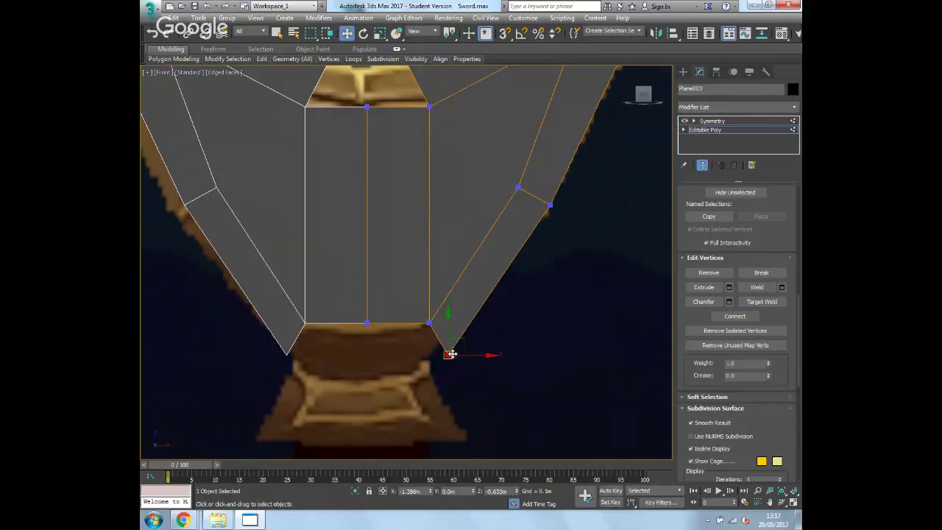
pyautogui.click(458, 343)
pyautogui.click(448, 355)
pyautogui.moveTo(456, 344); pyautogui.dragTo(442, 351)
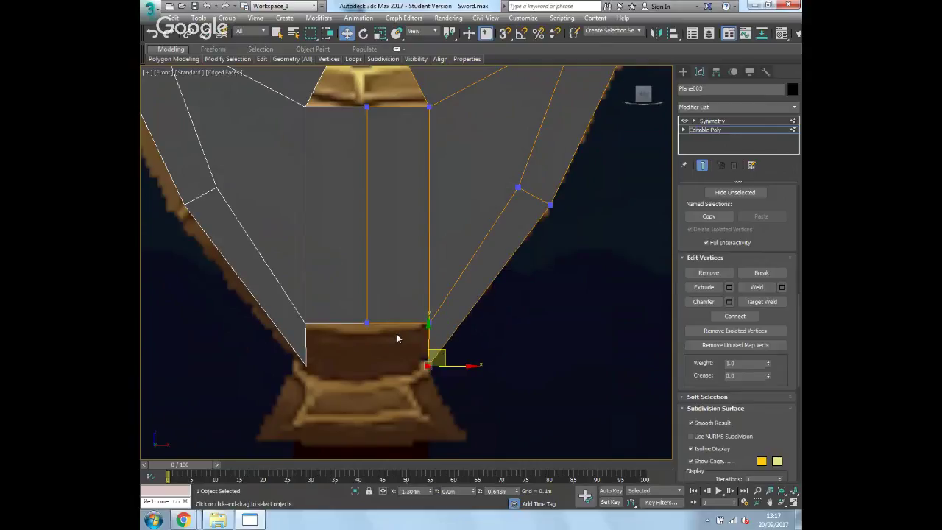
# Step: Extend the panel's bottom edge downward into a new face reaching the top of the collar
pyautogui.press('2')
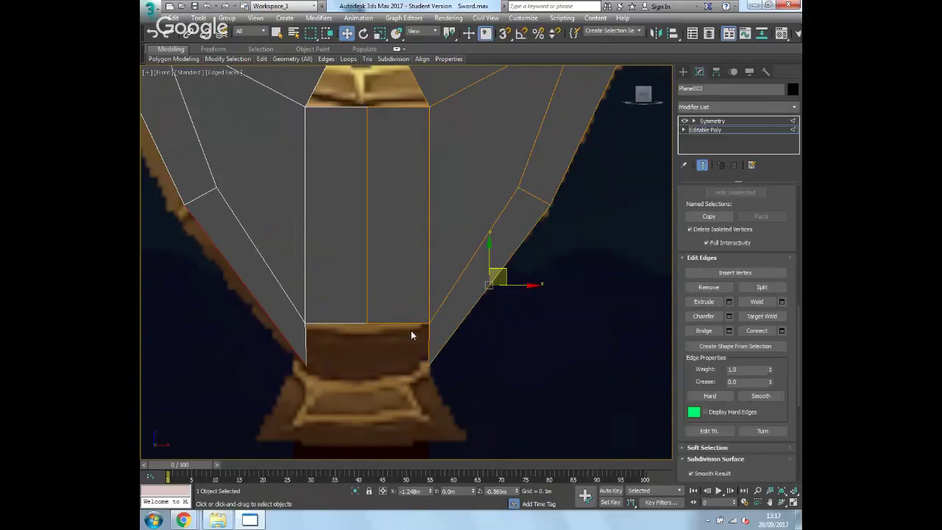
pyautogui.click(412, 323)
pyautogui.keyDown('shift'); pyautogui.moveTo(412, 309); pyautogui.dragTo(411, 349); pyautogui.keyUp('shift')
# Step: Weld the overlapping vertices at the crossguard's bottom corner above the collar, using a 0.006 m weld threshold
pyautogui.scroll(5, 414, 342)
pyautogui.moveTo(414, 343); pyautogui.dragTo(403, 303, button='middle')
pyautogui.press('1')
pyautogui.click(425, 338)
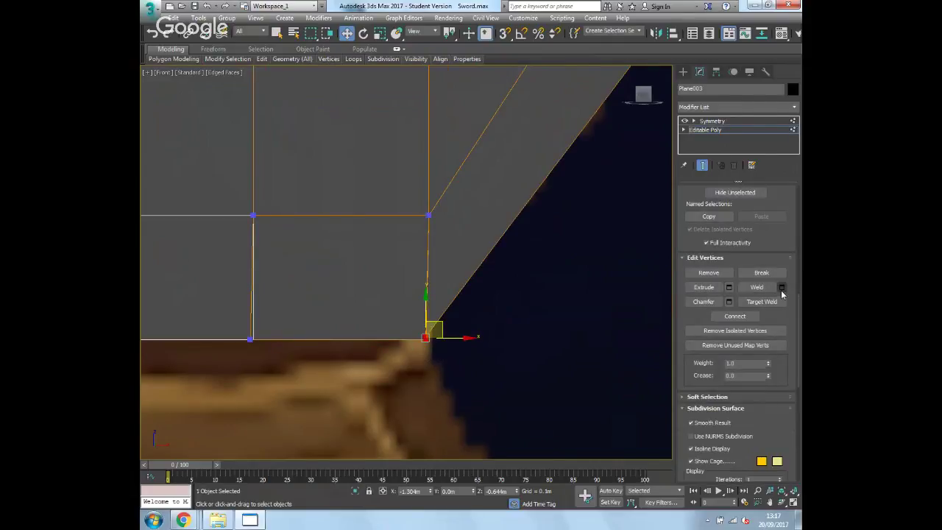
pyautogui.click(782, 288)
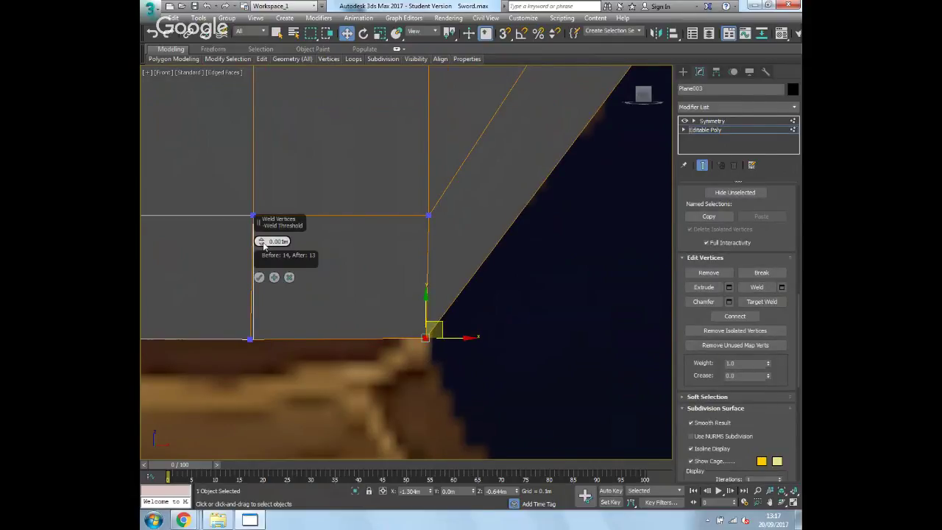
pyautogui.moveTo(264, 245)
pyautogui.mouseDown()
pyautogui.moveTo(261, 222)
pyautogui.moveTo(263, 231)
pyautogui.mouseUp()
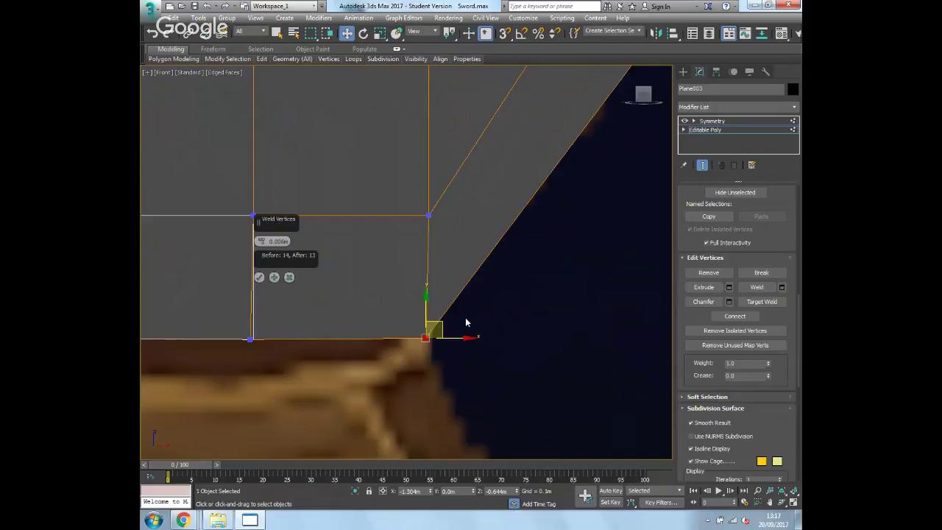
pyautogui.click(259, 277)
pyautogui.scroll(-5, 471, 312)
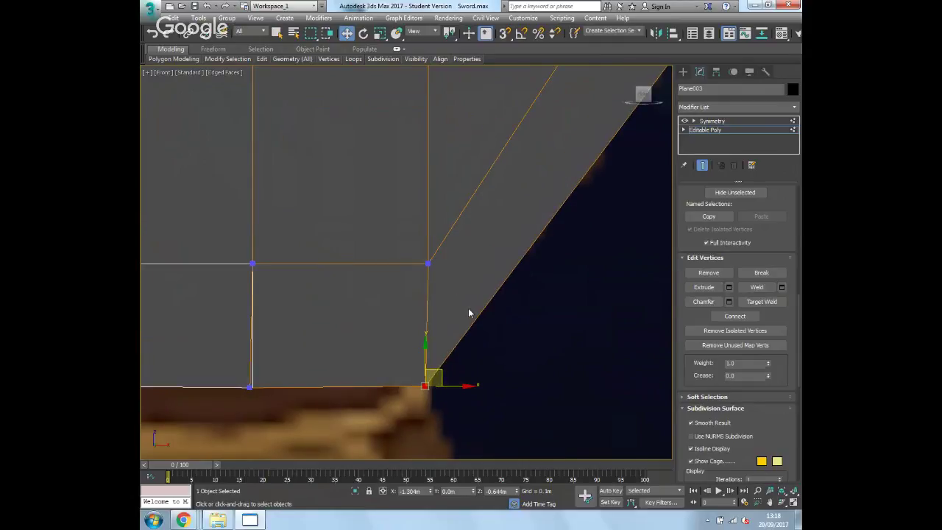
# Step: Extend the inner panel's top edge upward into a new face reaching the base of the blade
pyautogui.scroll(6, 464, 261)
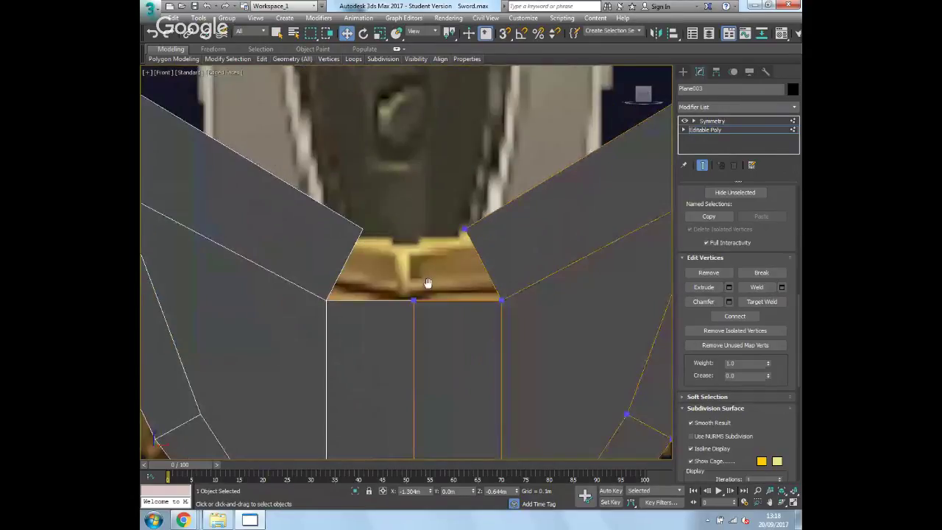
pyautogui.press('2')
pyautogui.click(451, 298)
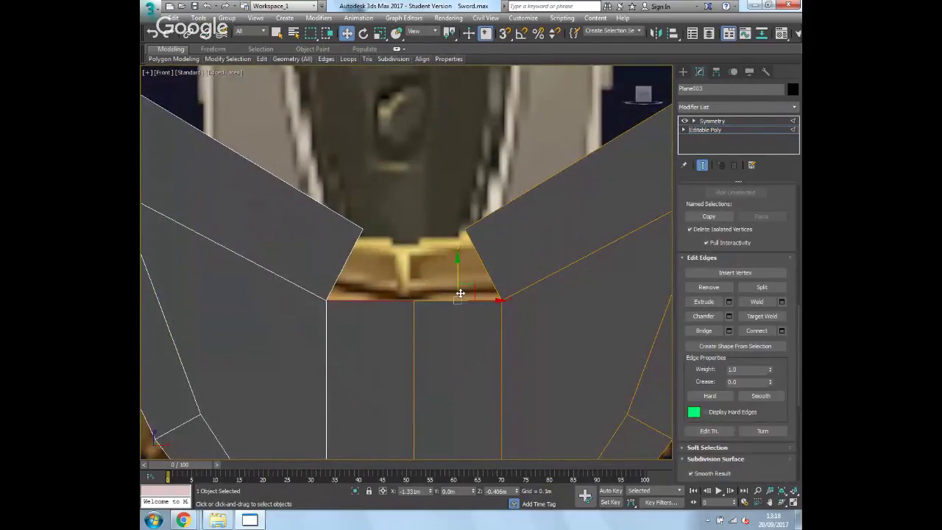
pyautogui.keyDown('shift'); pyautogui.moveTo(471, 283); pyautogui.dragTo(458, 232); pyautogui.keyUp('shift')
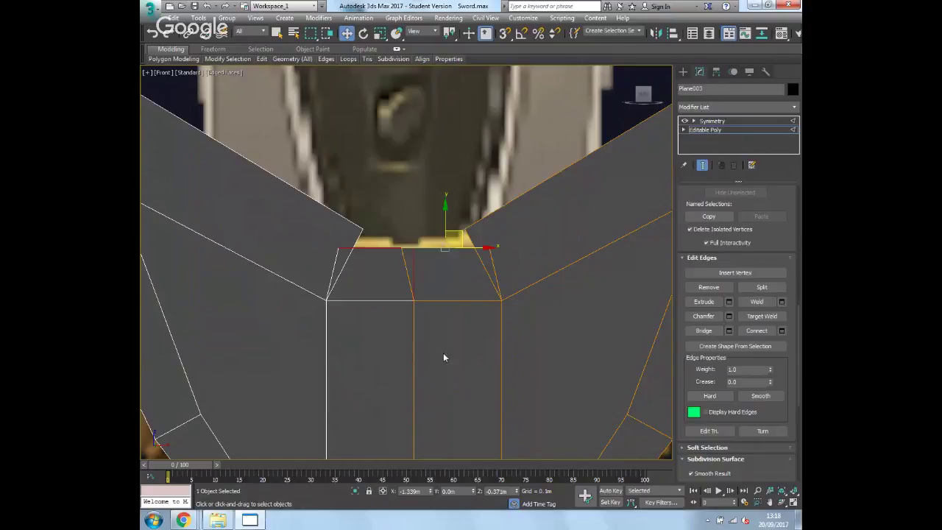
pyautogui.moveTo(458, 231); pyautogui.dragTo(486, 233)
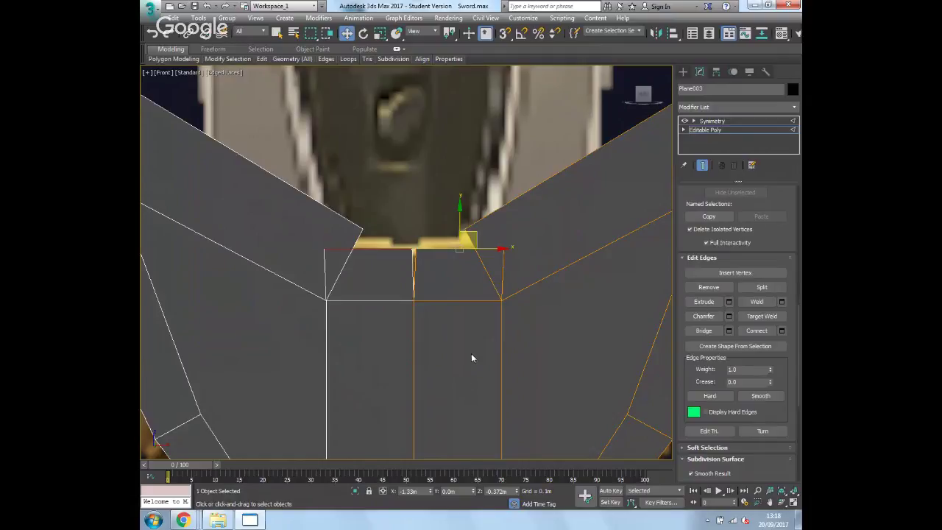
pyautogui.moveTo(485, 250); pyautogui.dragTo(478, 250)
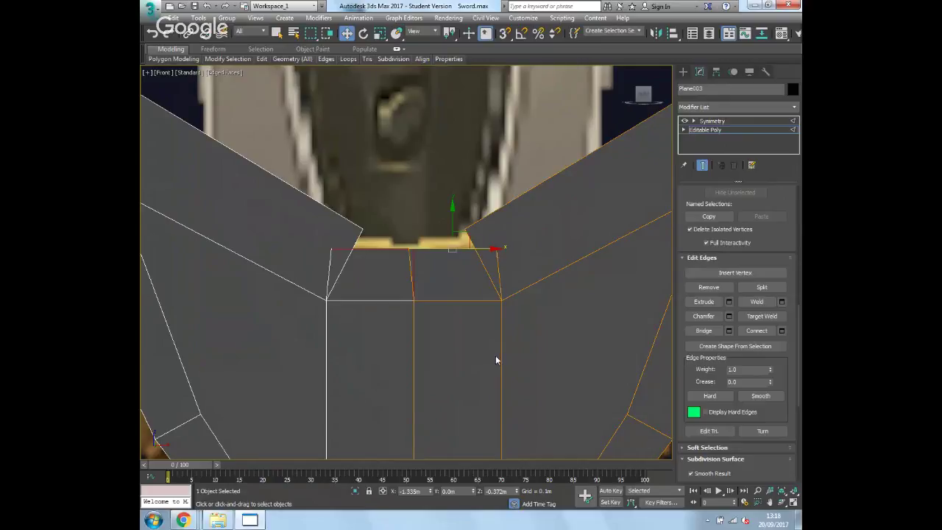
# Step: Raise the new top face's centre vertex slightly and target-weld its outer vertex to the upper border's inner corner
pyautogui.press('1')
pyautogui.click(408, 248)
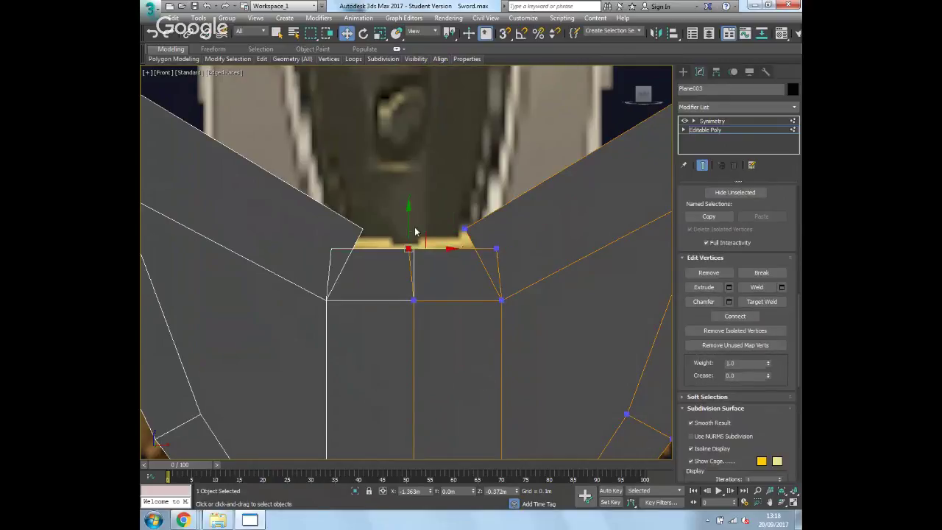
pyautogui.moveTo(409, 217); pyautogui.dragTo(409, 207)
pyautogui.click(496, 248)
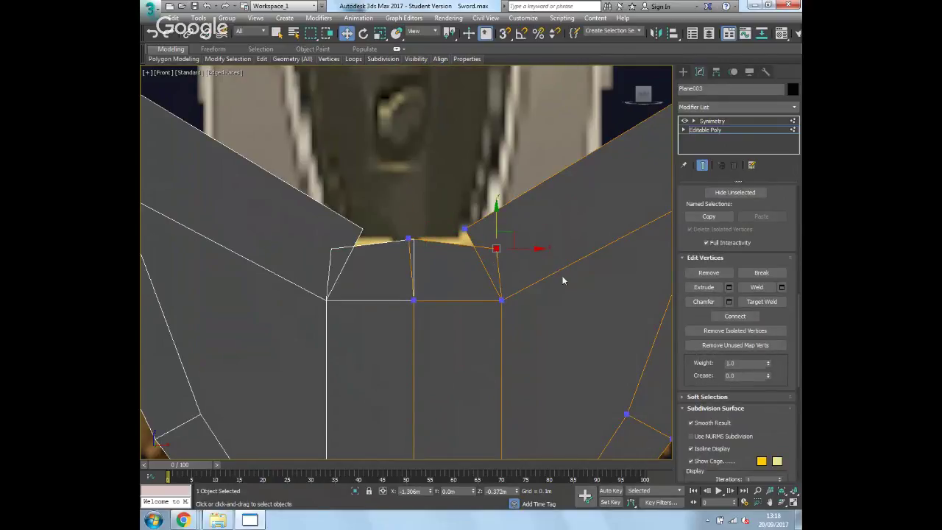
pyautogui.click(769, 303)
pyautogui.click(496, 249)
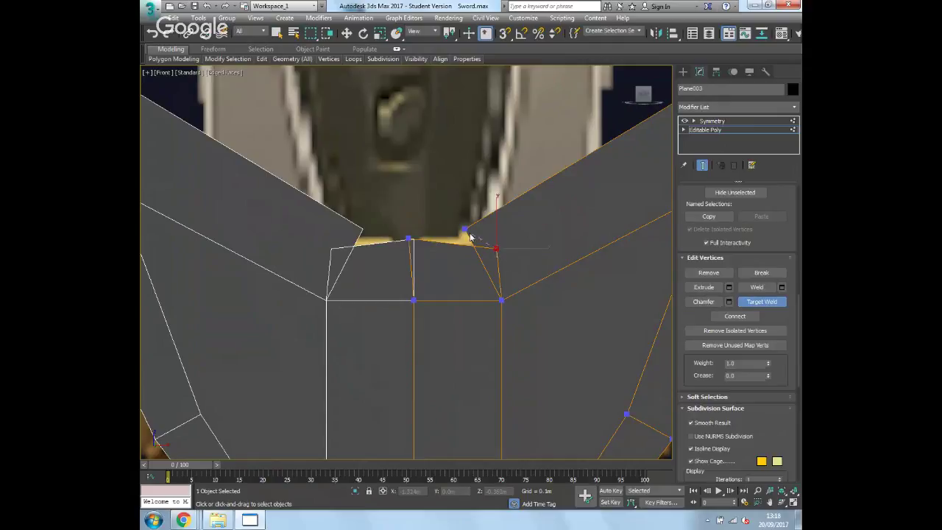
pyautogui.click(464, 231)
# Step: Move the welded top corner vertex outward and slightly up to where the blade's edge meets the crossguard
pyautogui.press('w')
pyautogui.moveTo(475, 212); pyautogui.dragTo(488, 219)
pyautogui.moveTo(542, 218); pyautogui.dragTo(479, 230, button='middle')
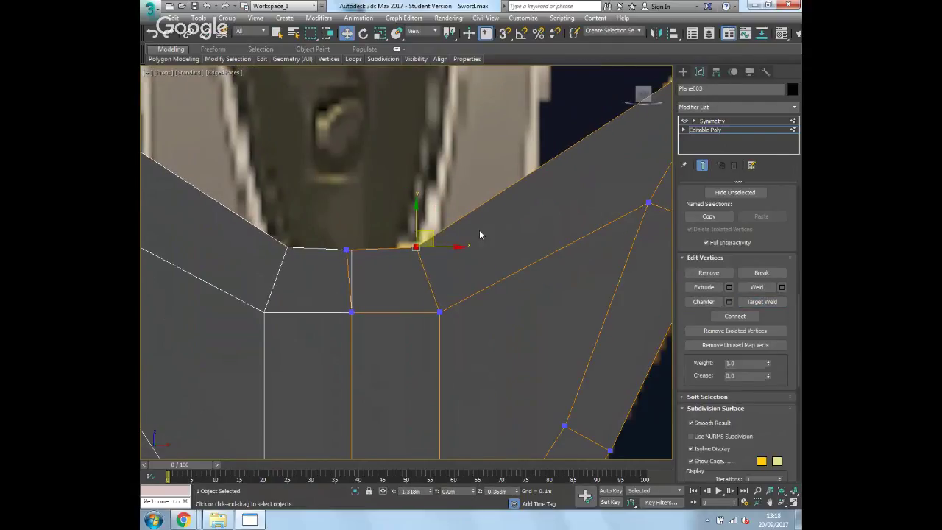
pyautogui.scroll(-2, 479, 234)
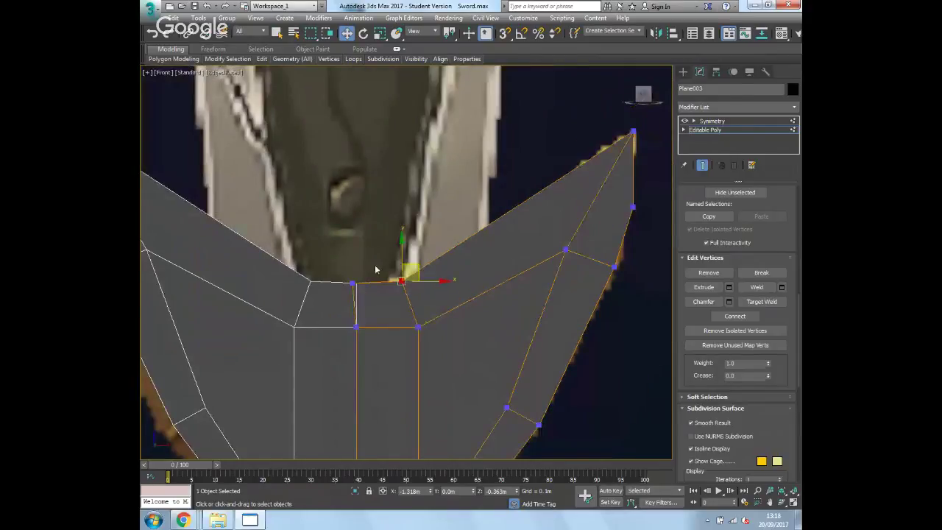
pyautogui.moveTo(461, 282); pyautogui.dragTo(438, 262)
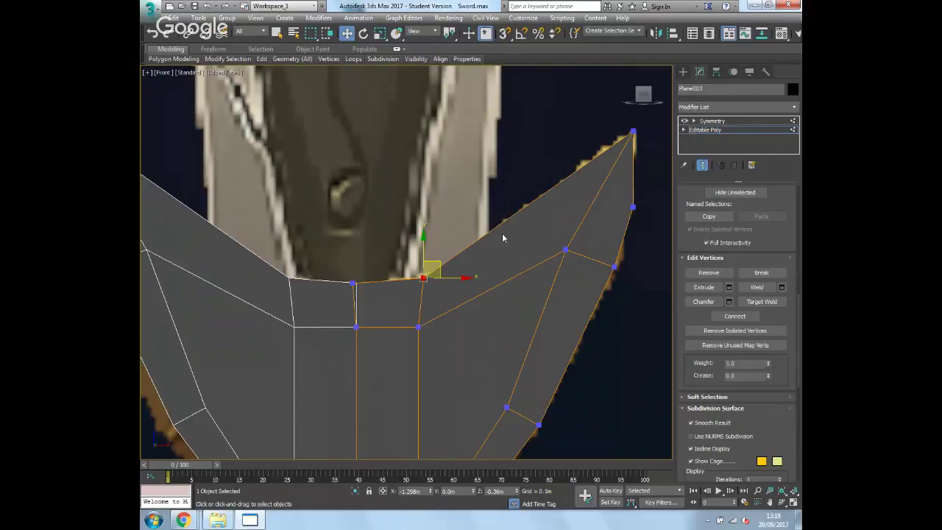
pyautogui.moveTo(520, 284); pyautogui.dragTo(469, 264, button='middle')
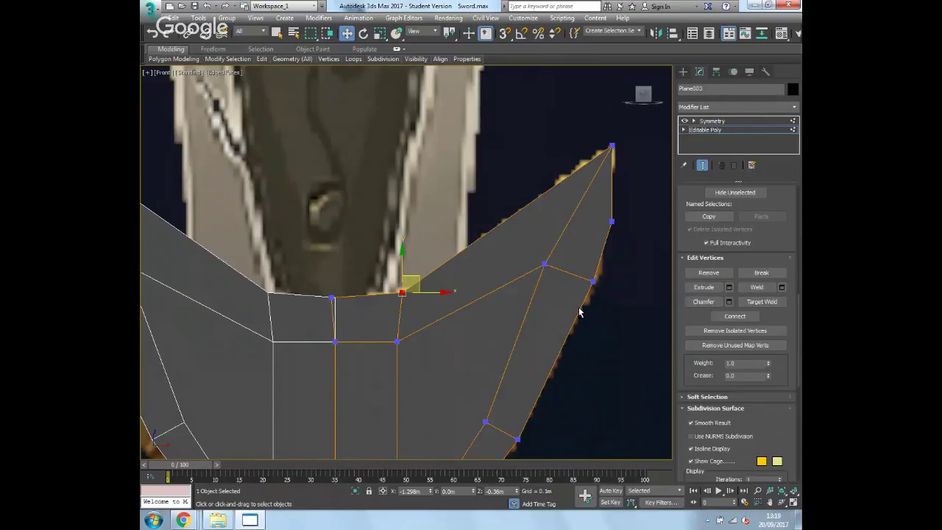
# Step: Cut an edge from the panel's upper outer vertex across the upper border to its outer edge
pyautogui.press('q')
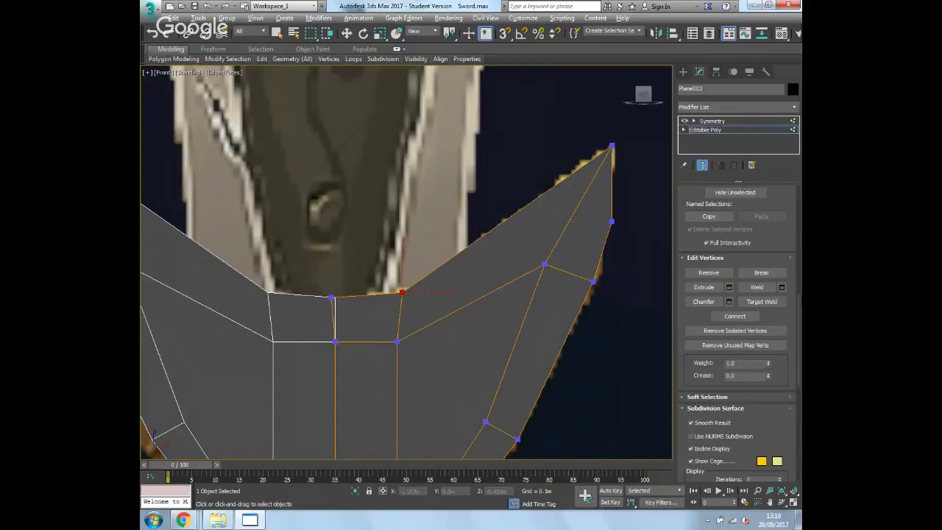
pyautogui.moveTo(791, 234); pyautogui.dragTo(799, 401)
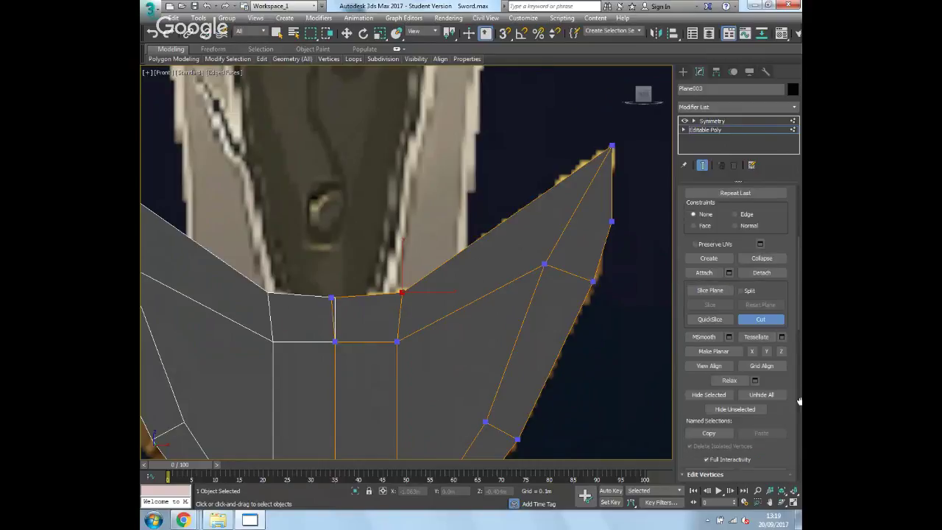
pyautogui.scroll(2, 799, 401)
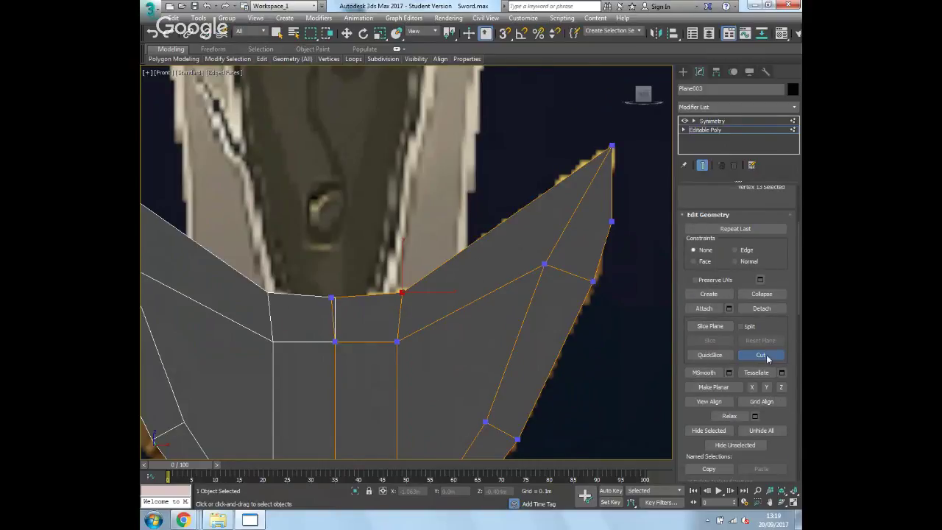
pyautogui.click(543, 263)
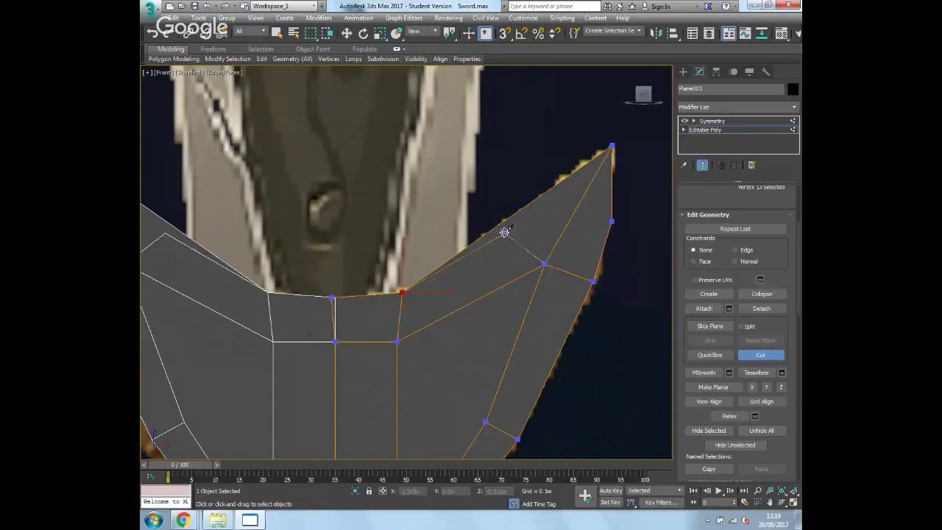
pyautogui.click(504, 220)
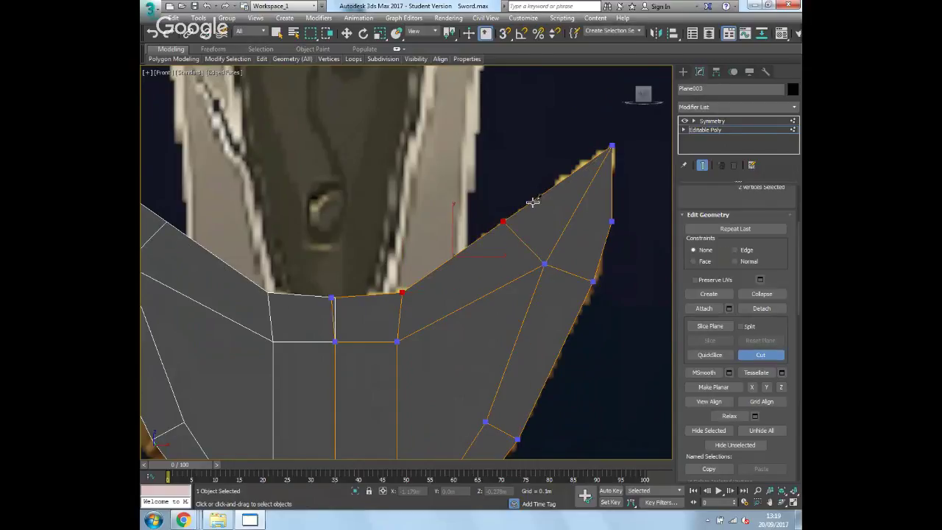
# Step: Move the cut's new outer vertex slightly downward to bend the crossguard's upper edge into a curve
pyautogui.press('w')
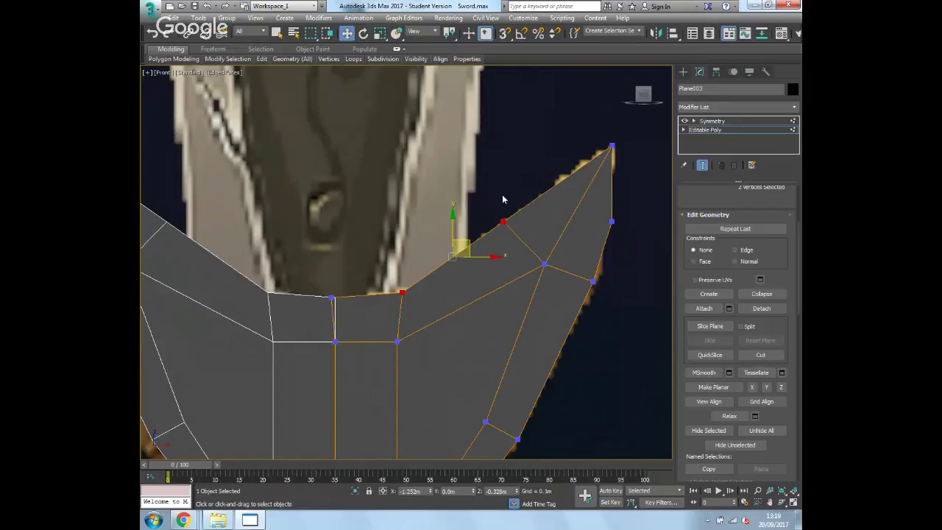
pyautogui.click(503, 221)
pyautogui.moveTo(507, 215); pyautogui.dragTo(513, 218)
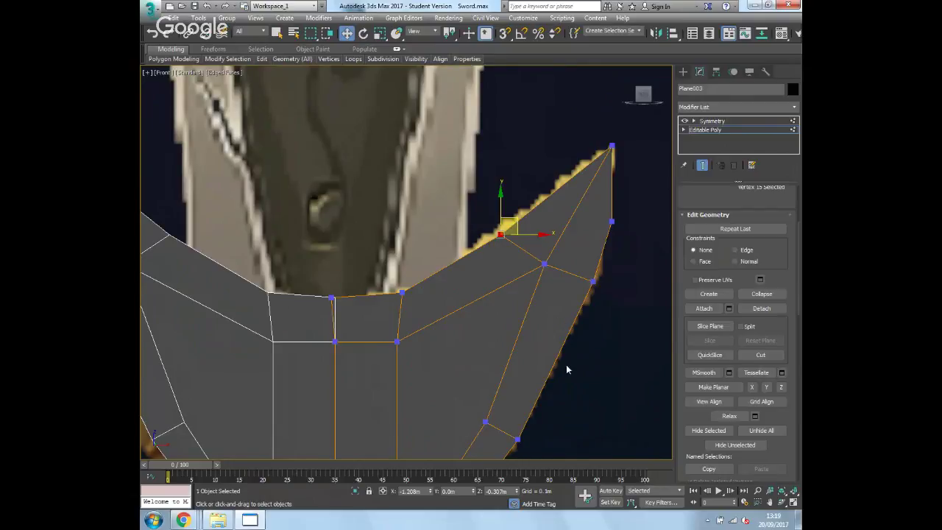
pyautogui.moveTo(566, 364); pyautogui.dragTo(560, 321, button='middle')
pyautogui.scroll(-3, 561, 322)
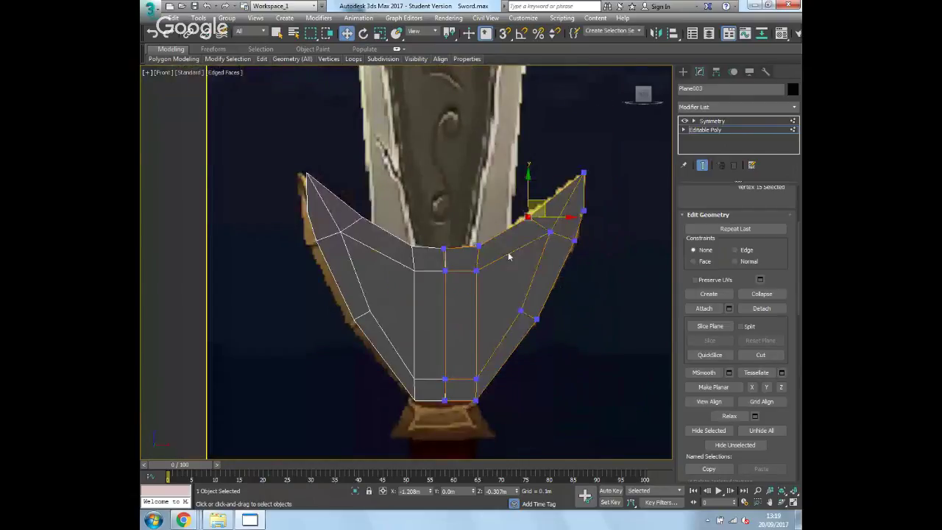
pyautogui.moveTo(451, 251); pyautogui.dragTo(440, 256)
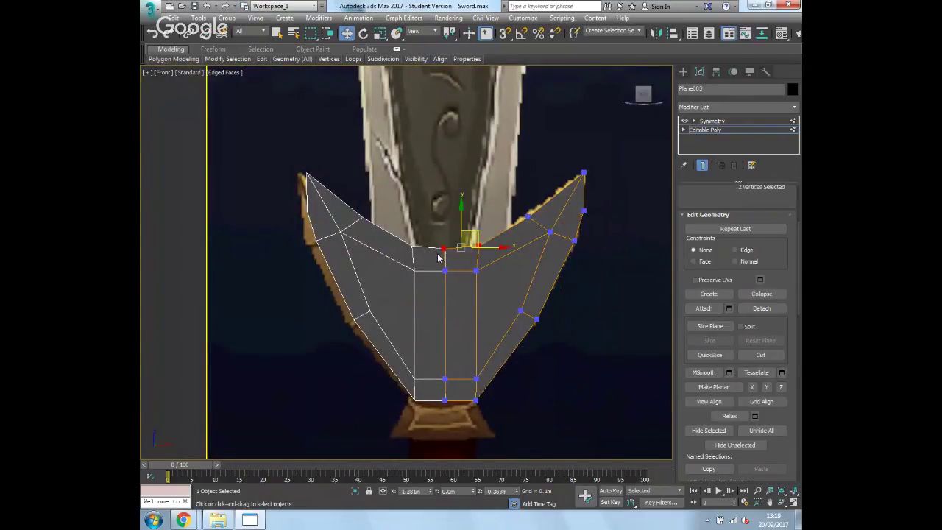
# Step: Extend the crossguard's bottom edge down to the collar's base, and extend the new face's side edge outward
pyautogui.scroll(3, 415, 363)
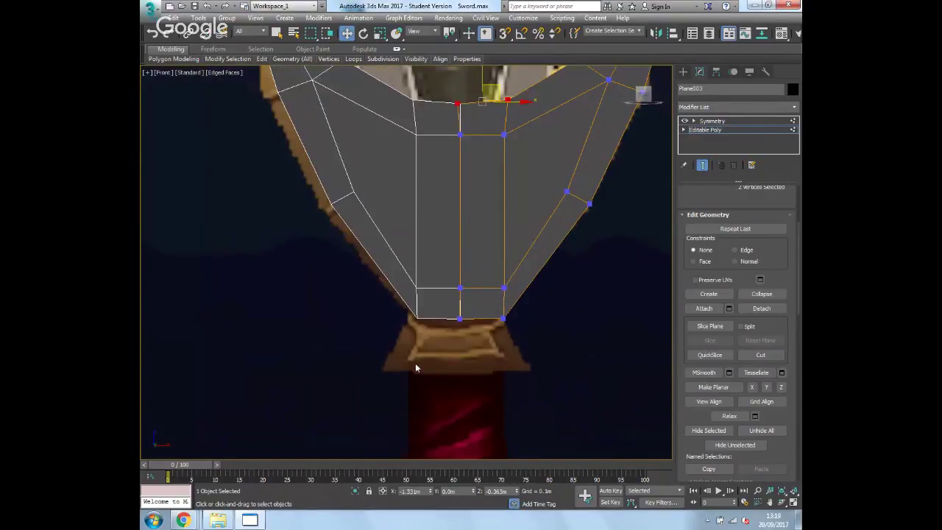
pyautogui.scroll(1, 552, 310)
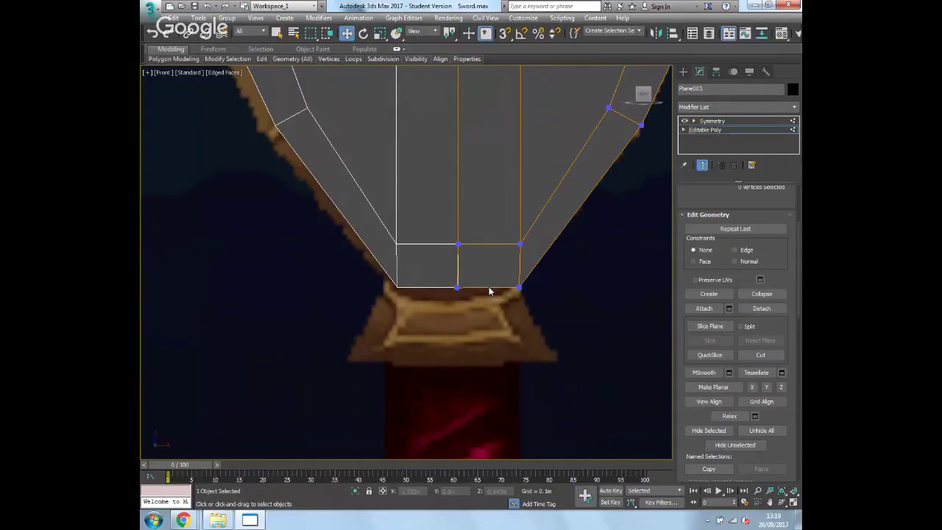
pyautogui.press('2')
pyautogui.click(492, 288)
pyautogui.keyDown('shift'); pyautogui.moveTo(506, 277); pyautogui.dragTo(582, 324); pyautogui.keyUp('shift')
pyautogui.click(519, 323)
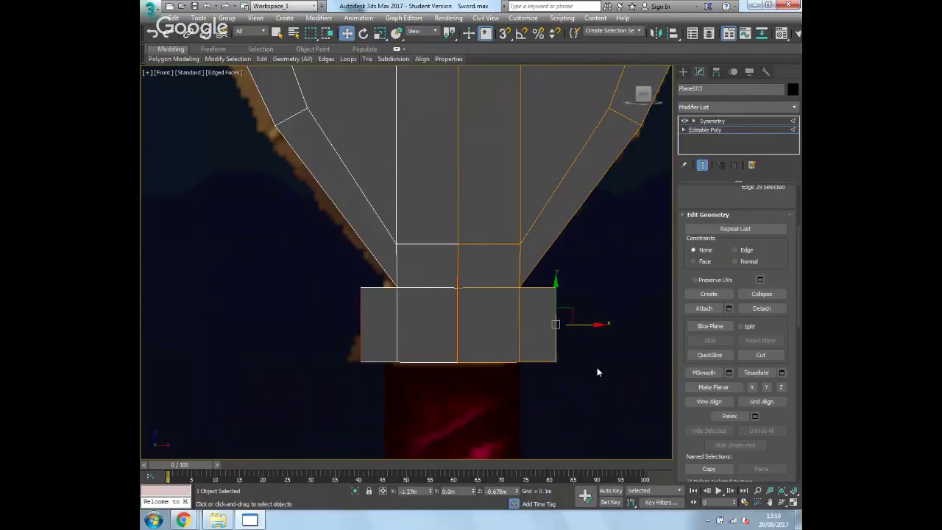
# Step: Target-weld the collar side face's upper outer vertex to the crossguard's bottom corner to form a tapered side
pyautogui.press('1')
pyautogui.moveTo(792, 439); pyautogui.dragTo(784, 241)
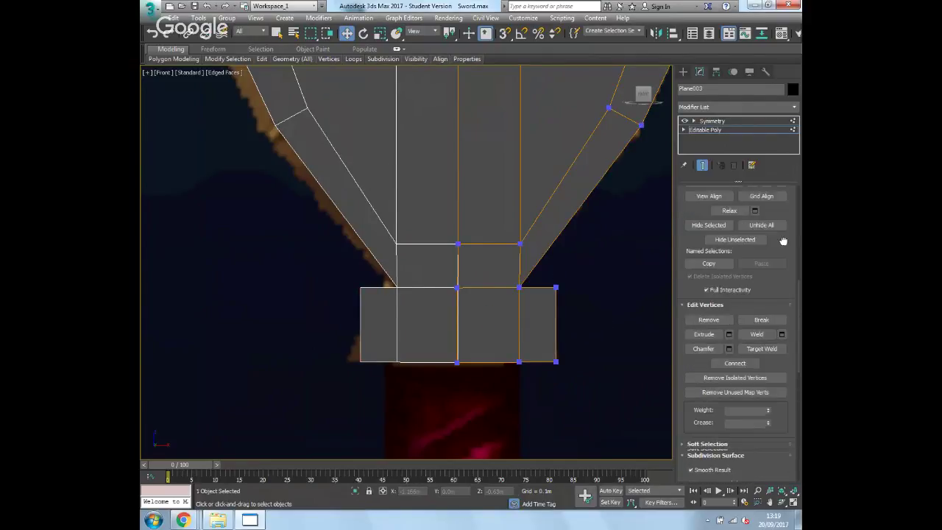
pyautogui.scroll(-1, 778, 287)
pyautogui.click(775, 315)
pyautogui.click(556, 288)
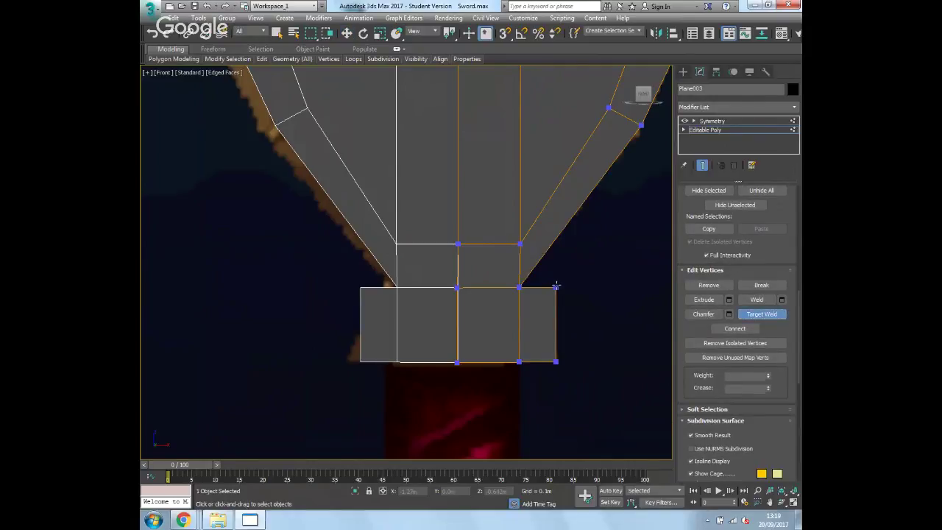
pyautogui.click(519, 288)
pyautogui.rightClick(557, 316)
# Step: Move the collar's lower outer vertex slightly inward and up to follow the collar outline in the reference
pyautogui.click(555, 361)
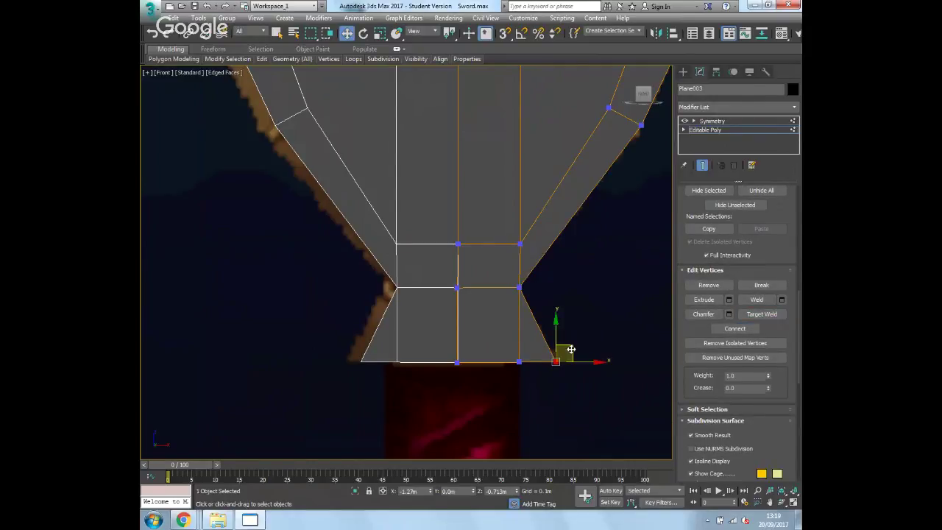
pyautogui.moveTo(573, 348); pyautogui.dragTo(563, 343)
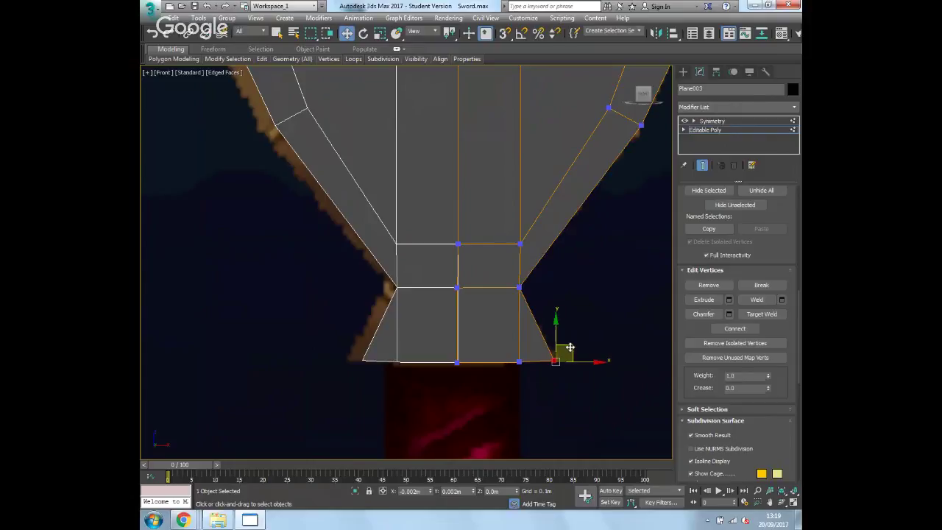
pyautogui.moveTo(569, 346); pyautogui.dragTo(543, 367)
pyautogui.click(535, 401)
# Step: Collapse the crossguard's full modifier stack into a single editable poly
pyautogui.scroll(-2, 535, 401)
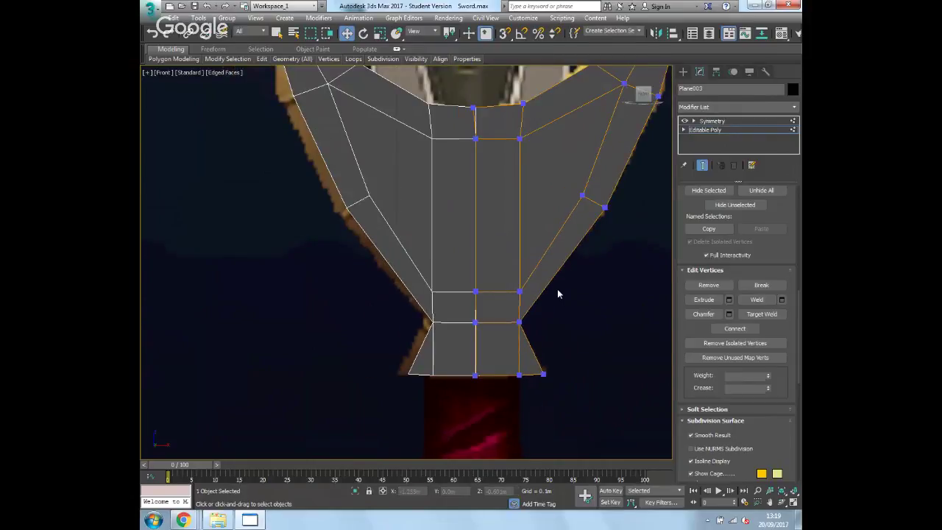
pyautogui.moveTo(557, 289); pyautogui.dragTo(514, 374, button='middle')
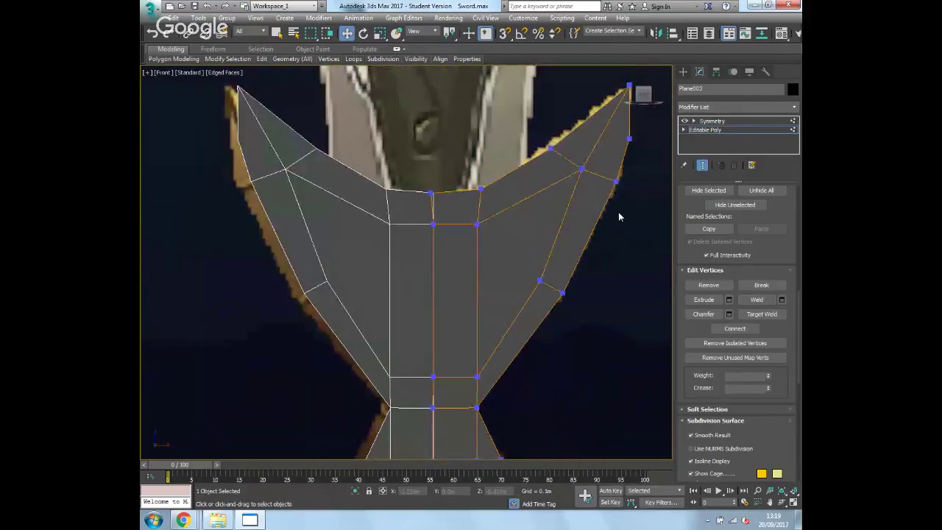
pyautogui.rightClick(731, 130)
pyautogui.click(706, 225)
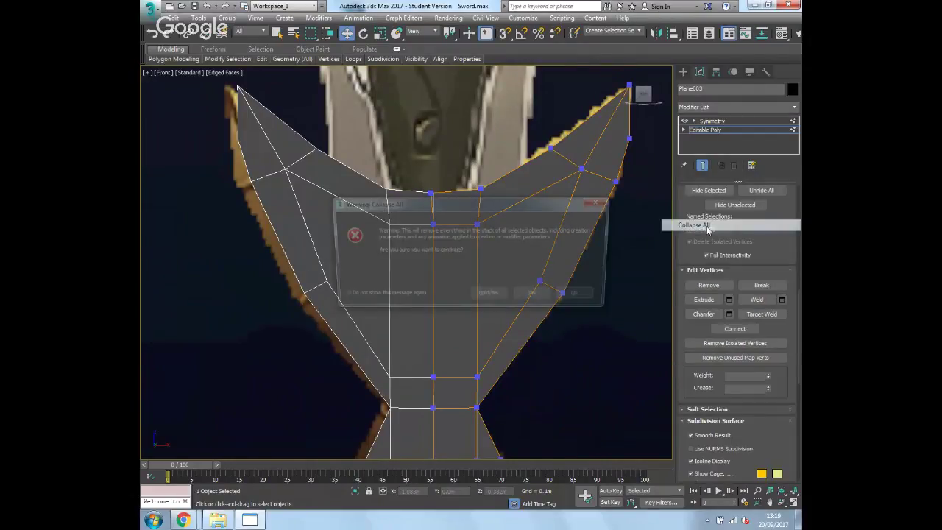
pyautogui.click(545, 296)
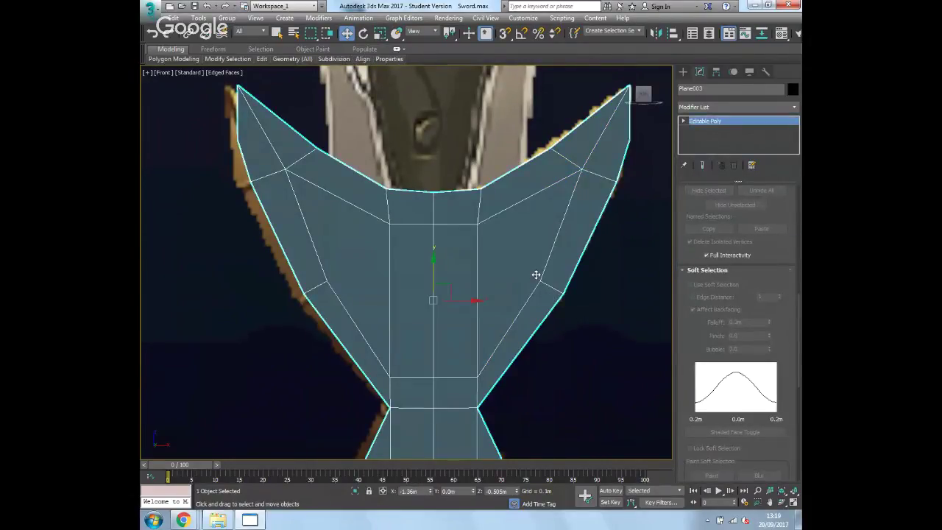
# Step: Move the vertices along the crossguard's top edge, horns, outer sides and collar corners about 0.03 m back along Y to give it depth
pyautogui.press('1')
pyautogui.moveTo(490, 183); pyautogui.dragTo(490, 252, button='middle')
pyautogui.moveTo(490, 252); pyautogui.dragTo(373, 270)
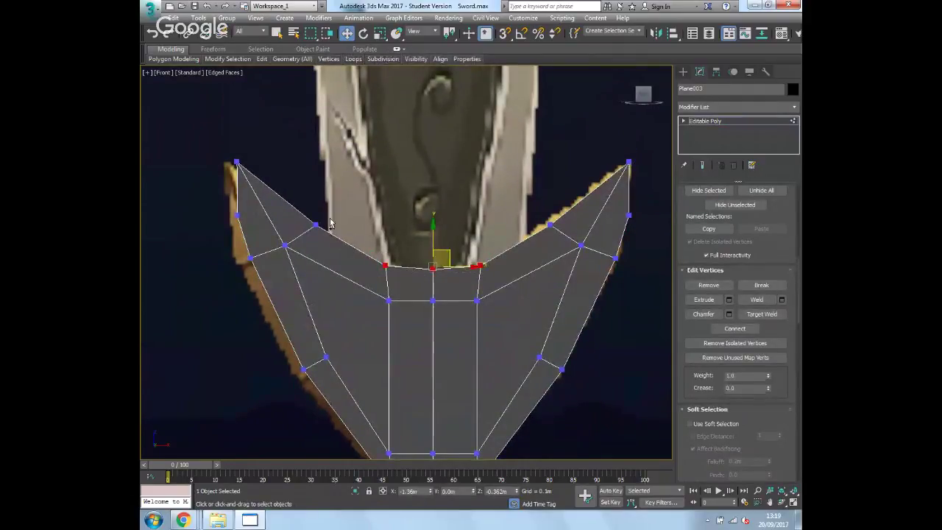
pyautogui.keyDown('ctrl'); pyautogui.click(314, 225); pyautogui.keyUp('ctrl')
pyautogui.keyDown('ctrl'); pyautogui.click(236, 161); pyautogui.keyUp('ctrl')
pyautogui.keyDown('ctrl'); pyautogui.click(237, 216); pyautogui.keyUp('ctrl')
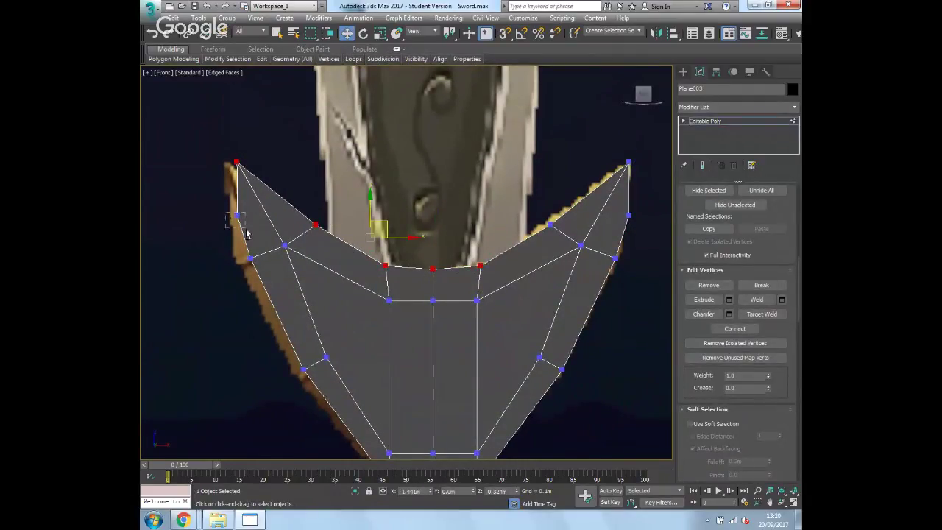
pyautogui.keyDown('ctrl'); pyautogui.click(250, 258); pyautogui.keyUp('ctrl')
pyautogui.keyDown('ctrl'); pyautogui.click(303, 368); pyautogui.keyUp('ctrl')
pyautogui.moveTo(304, 368); pyautogui.dragTo(285, 230, button='middle')
pyautogui.keyDown('ctrl'); pyautogui.click(346, 398); pyautogui.keyUp('ctrl')
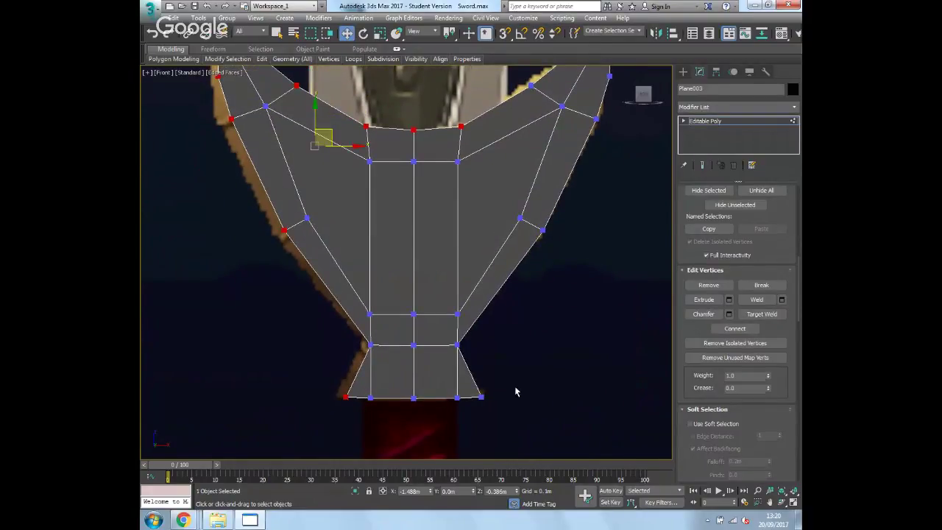
pyautogui.keyDown('ctrl'); pyautogui.click(482, 396); pyautogui.keyUp('ctrl')
pyautogui.keyDown('ctrl'); pyautogui.click(544, 231); pyautogui.keyUp('ctrl')
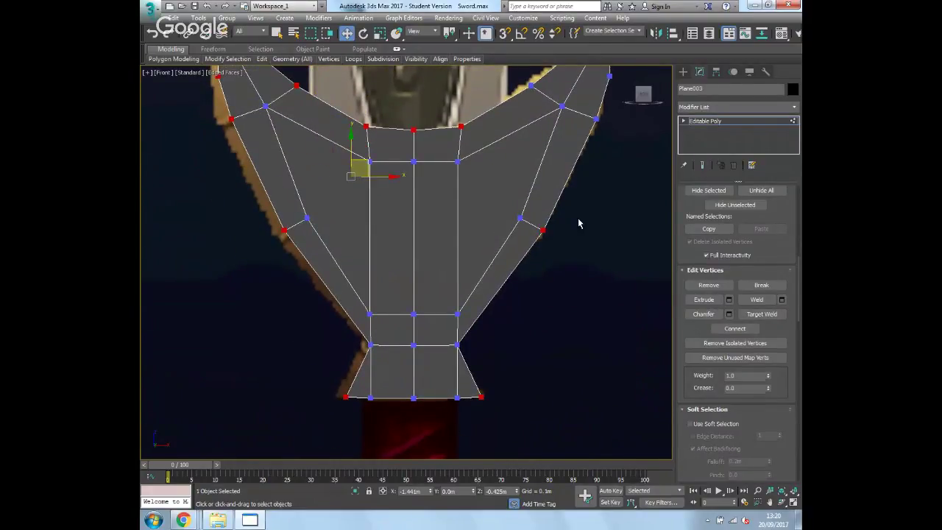
pyautogui.moveTo(581, 223); pyautogui.dragTo(554, 279, button='middle')
pyautogui.keyDown('ctrl'); pyautogui.click(555, 212); pyautogui.keyUp('ctrl')
pyautogui.keyDown('ctrl'); pyautogui.click(568, 171); pyautogui.keyUp('ctrl')
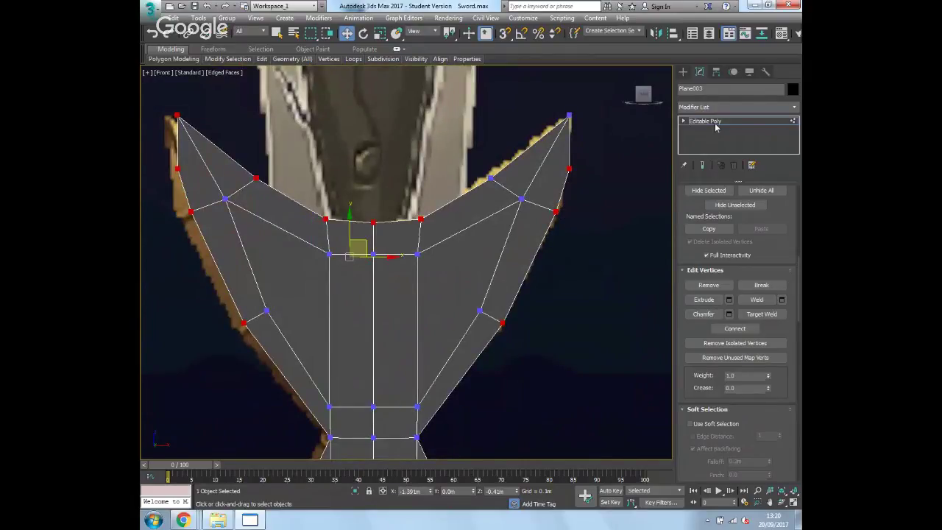
pyautogui.keyDown('ctrl'); pyautogui.click(568, 117); pyautogui.keyUp('ctrl')
pyautogui.keyDown('ctrl'); pyautogui.click(490, 179); pyautogui.keyUp('ctrl')
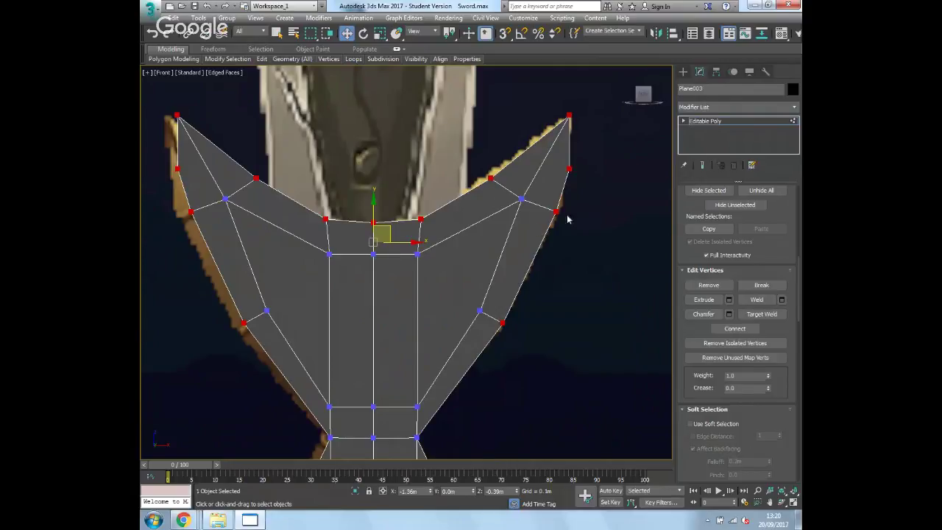
pyautogui.moveTo(548, 277); pyautogui.dragTo(407, 297, button='middle')
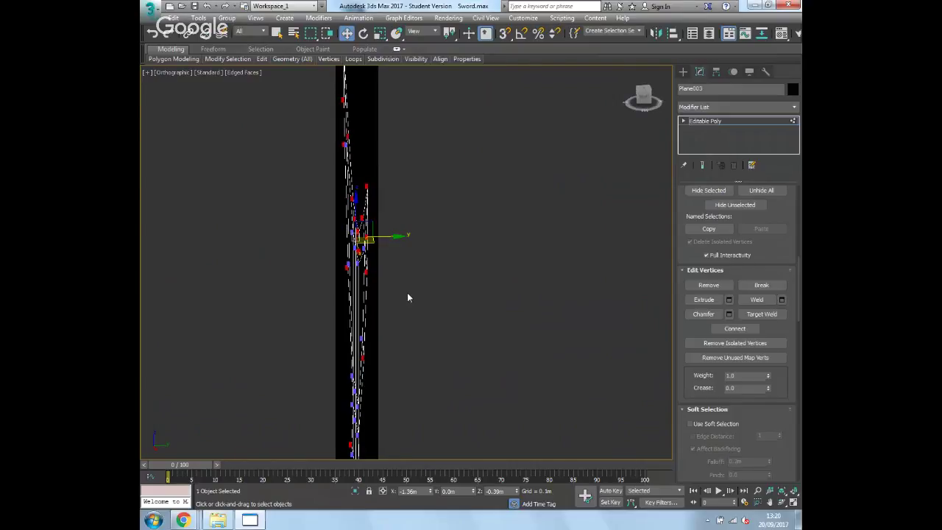
pyautogui.moveTo(394, 237); pyautogui.dragTo(417, 236)
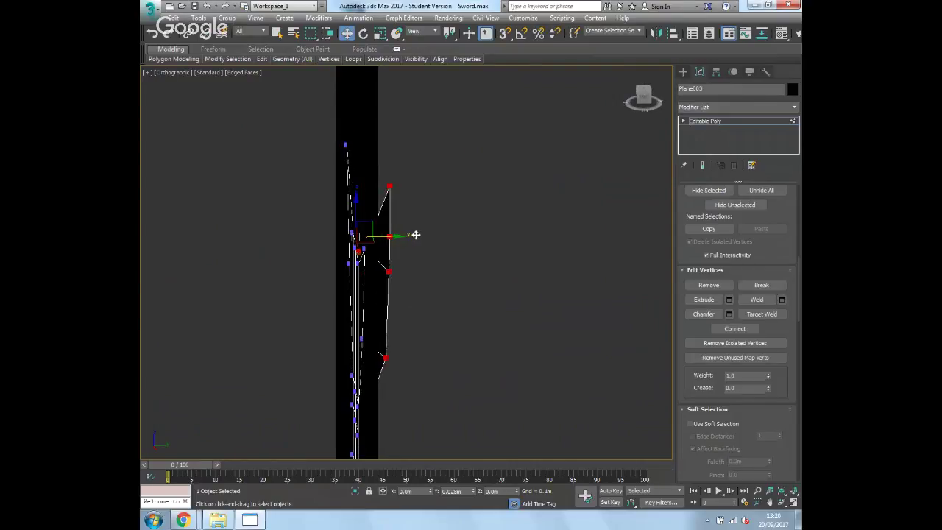
pyautogui.keyDown('alt'); pyautogui.moveTo(459, 354); pyautogui.dragTo(508, 356, button='middle'); pyautogui.keyUp('alt')
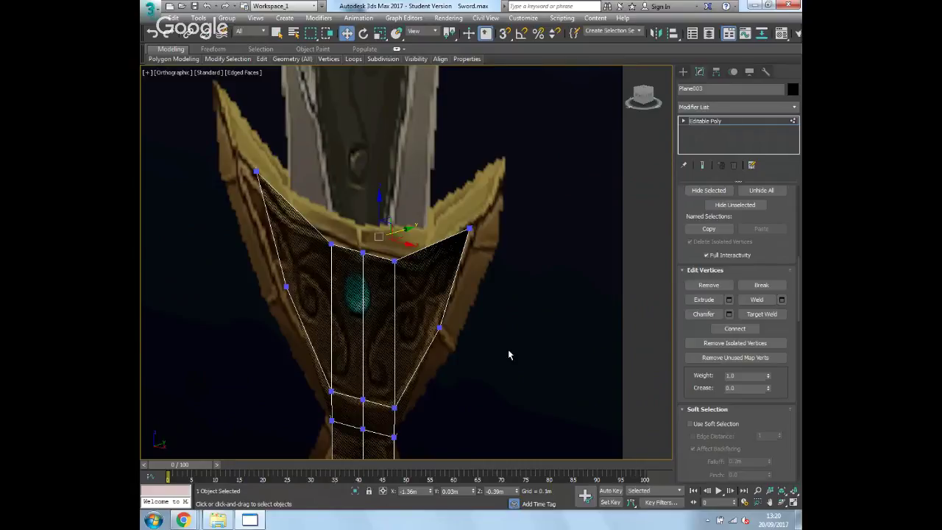
pyautogui.press('1')
# Step: Unhide all objects and move the crossguard forward, away from the reference plane, to the base of the blade
pyautogui.keyDown('alt'); pyautogui.moveTo(509, 353); pyautogui.dragTo(510, 274, button='middle'); pyautogui.keyUp('alt')
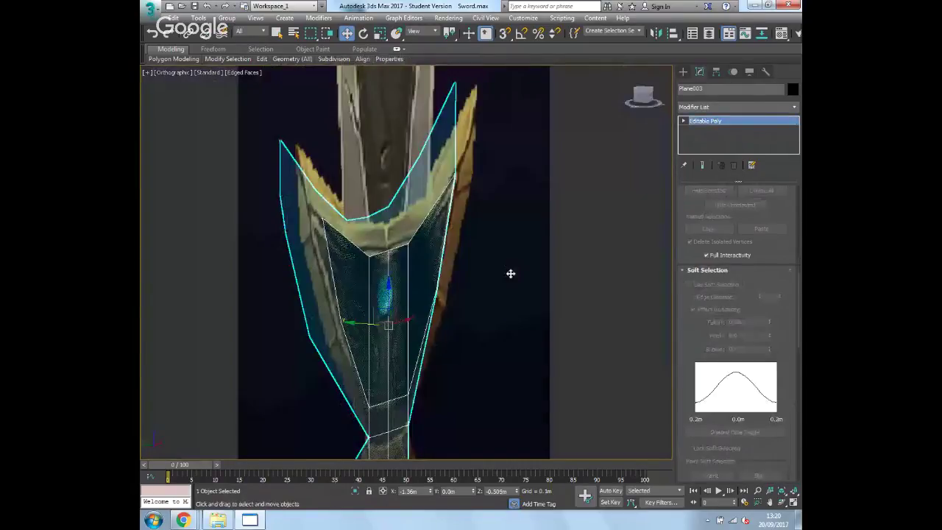
pyautogui.keyDown('alt'); pyautogui.moveTo(358, 322); pyautogui.dragTo(468, 331, button='middle'); pyautogui.keyUp('alt')
pyautogui.scroll(-5, 359, 314)
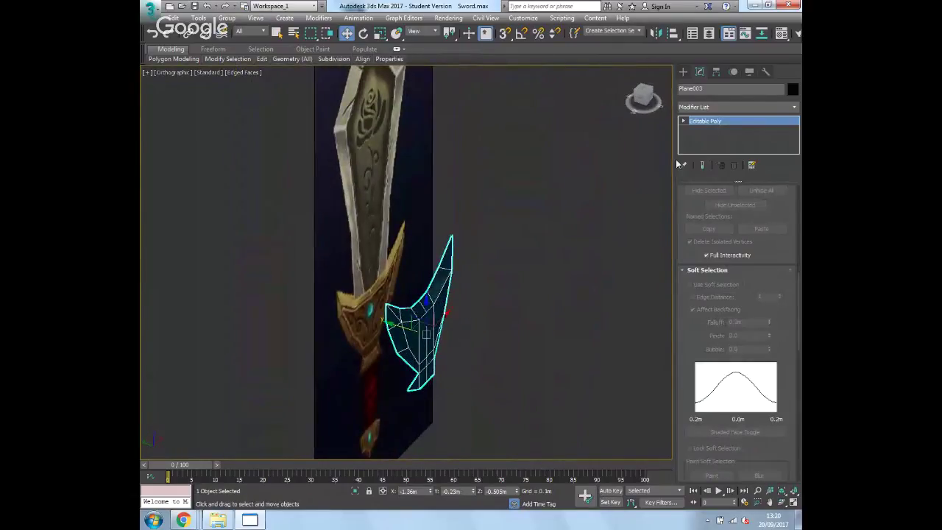
pyautogui.rightClick(530, 295)
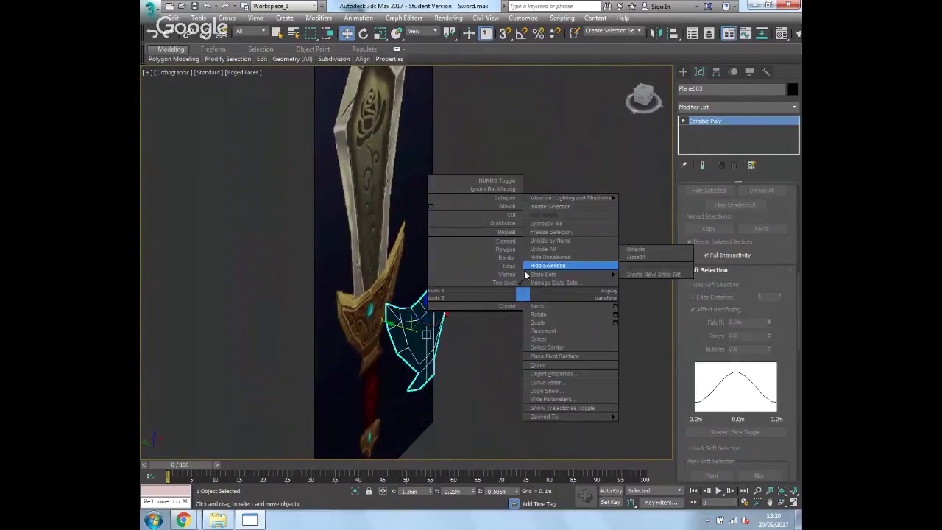
pyautogui.click(565, 249)
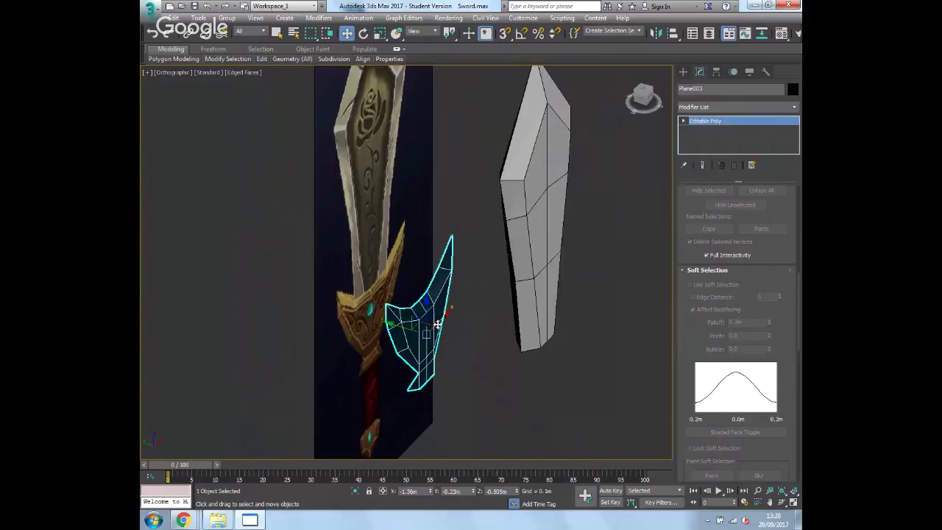
pyautogui.moveTo(402, 332); pyautogui.dragTo(523, 365)
pyautogui.keyDown('alt'); pyautogui.moveTo(574, 428); pyautogui.dragTo(606, 342, button='middle'); pyautogui.keyUp('alt')
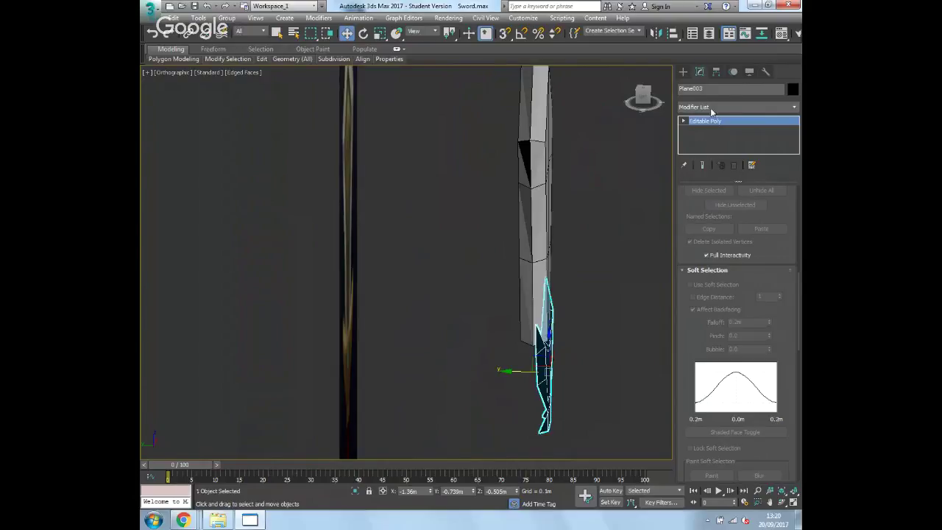
# Step: Move the crossguard's outline vertices slightly further back along Y to deepen its sides around the blade
pyautogui.click(684, 120)
pyautogui.click(703, 130)
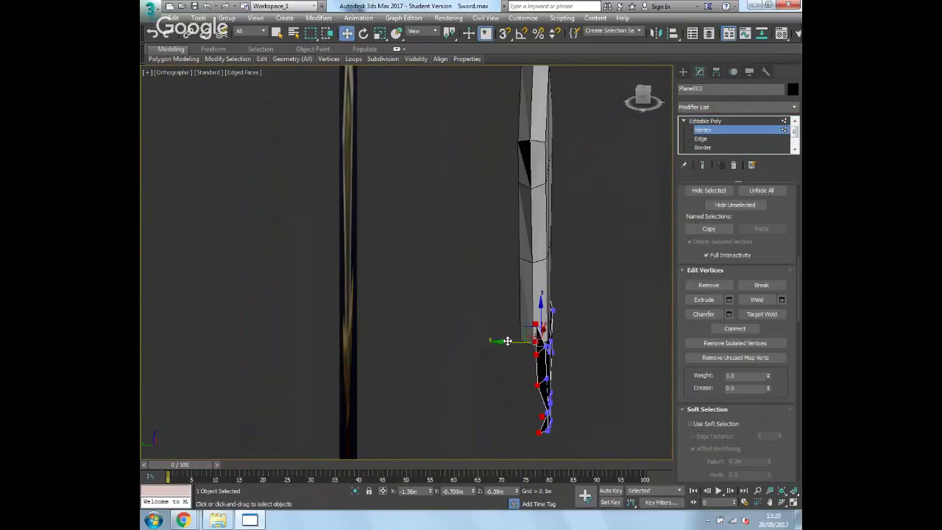
pyautogui.moveTo(507, 341); pyautogui.dragTo(498, 341)
pyautogui.keyDown('alt'); pyautogui.moveTo(498, 340); pyautogui.dragTo(471, 329, button='middle'); pyautogui.keyUp('alt')
pyautogui.click(704, 130)
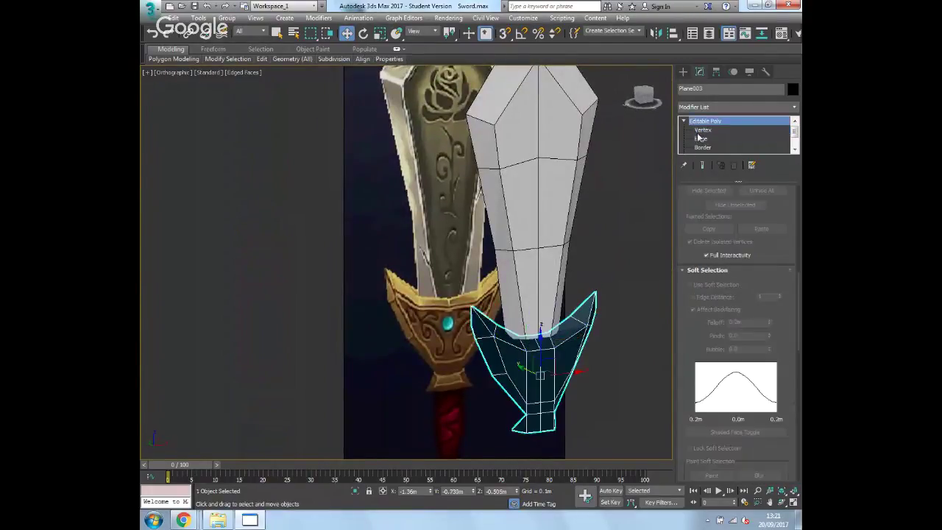
# Step: Add a Symmetry modifier to the crossguard with Z as the mirror axis
pyautogui.click(792, 110)
pyautogui.scroll(-10, 736, 309)
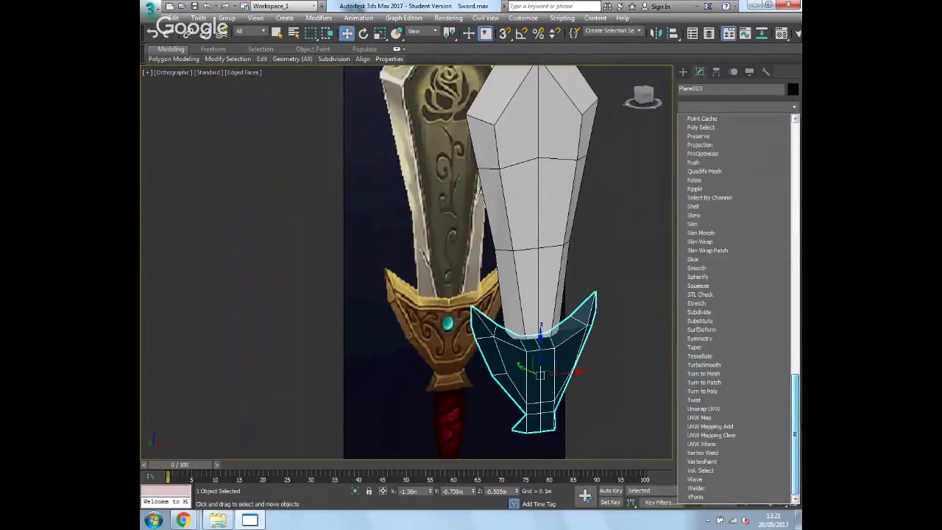
pyautogui.click(746, 338)
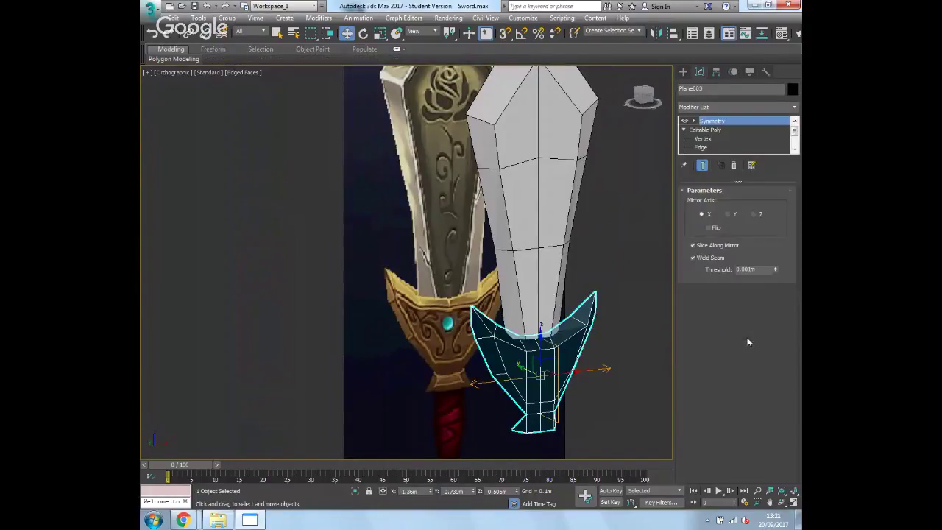
pyautogui.click(754, 213)
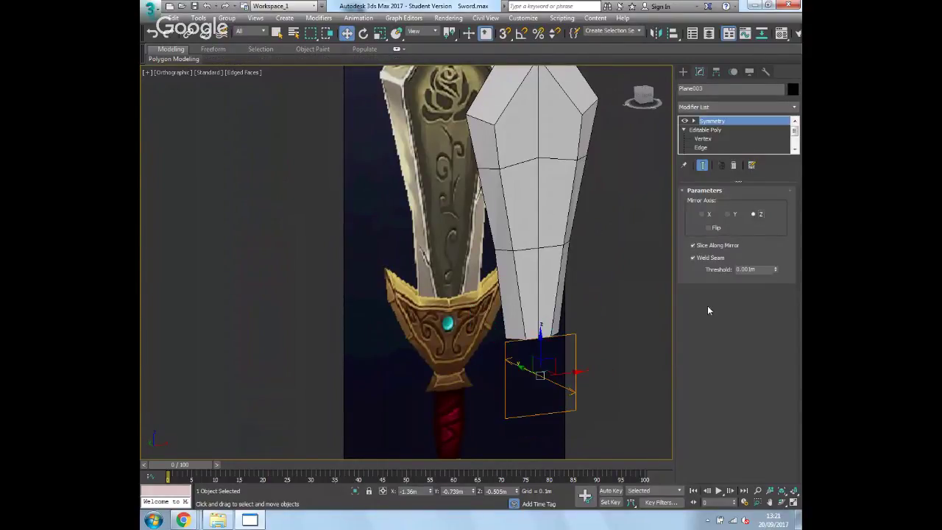
# Step: Move the Symmetry mirror plane about 0.054 m back along Y to form the crossguard's rear half
pyautogui.click(693, 121)
pyautogui.click(712, 129)
pyautogui.keyDown('alt'); pyautogui.moveTo(596, 274); pyautogui.dragTo(649, 265, button='middle'); pyautogui.keyUp('alt')
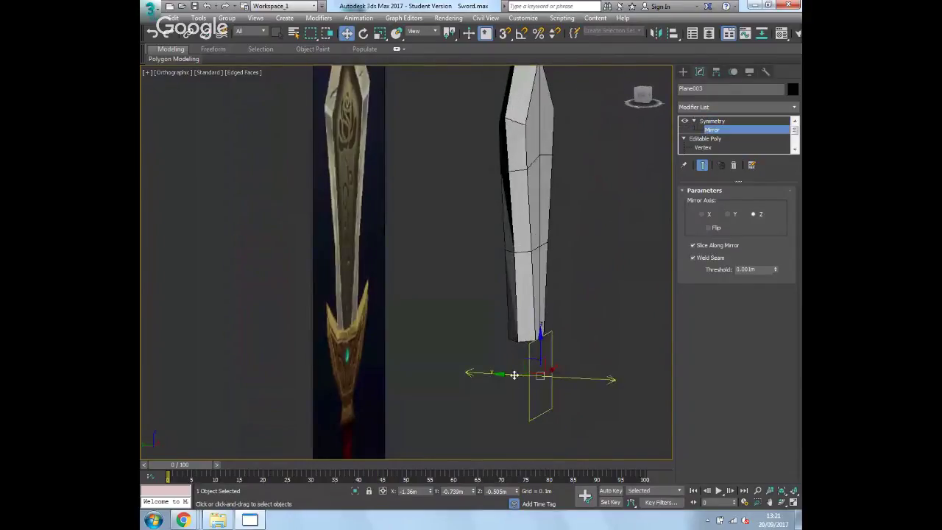
pyautogui.moveTo(515, 376); pyautogui.dragTo(500, 374)
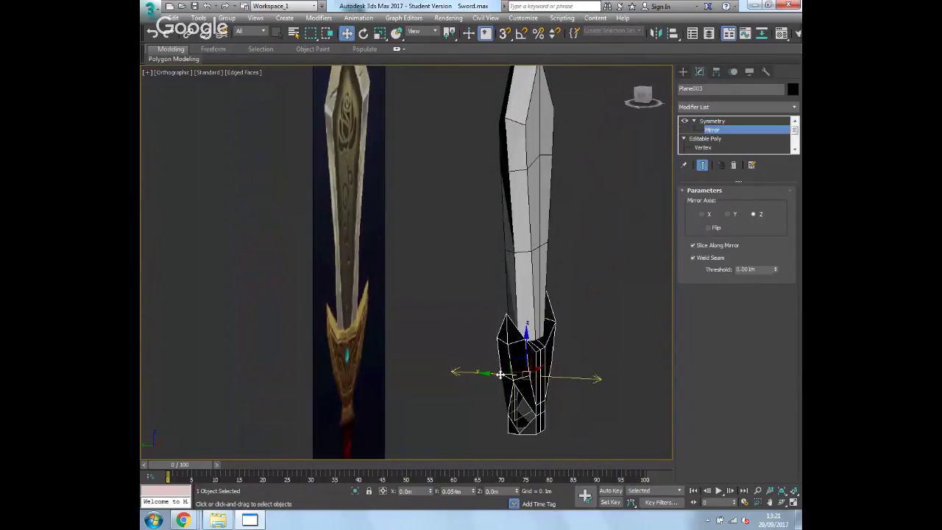
pyautogui.keyDown('alt'); pyautogui.moveTo(500, 375); pyautogui.dragTo(441, 377, button='middle'); pyautogui.keyUp('alt')
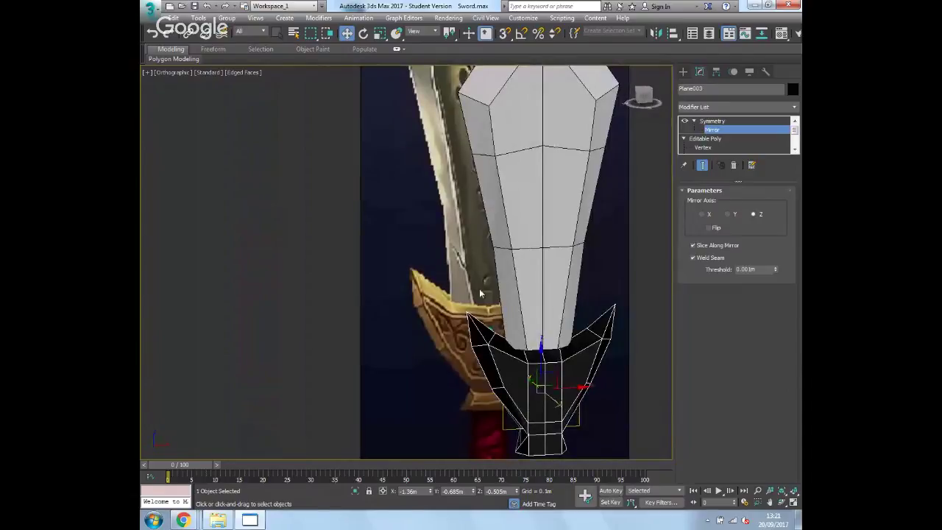
# Step: Assign the material from the Material Editor to the crossguard and close the editor
pyautogui.press('m')
pyautogui.moveTo(189, 117); pyautogui.dragTo(570, 390)
pyautogui.click(380, 67)
pyautogui.moveTo(581, 388); pyautogui.dragTo(534, 320, button='middle')
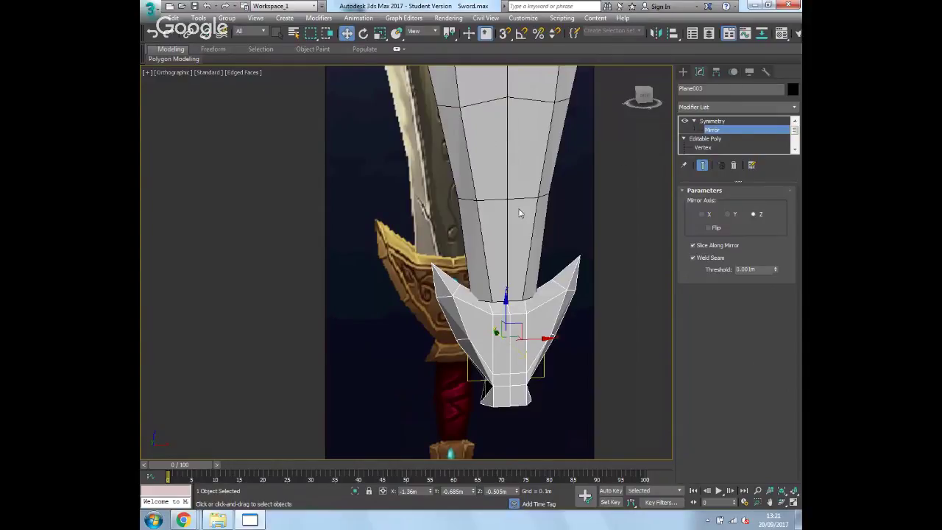
# Step: Scale the blade's bottom row of vertices inward to about 83% to fit the blade base inside the crossguard
pyautogui.click(711, 121)
pyautogui.click(481, 251)
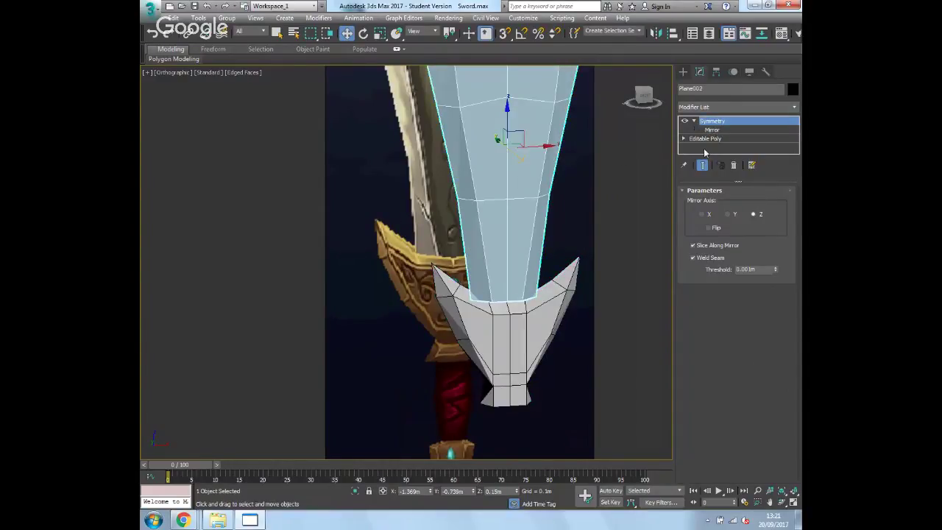
pyautogui.click(710, 130)
pyautogui.click(712, 130)
pyautogui.click(683, 139)
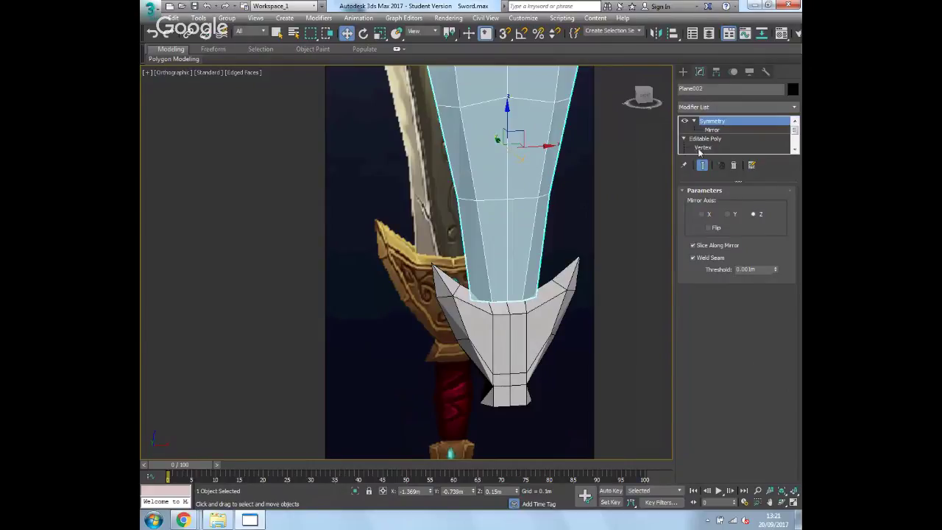
pyautogui.click(703, 147)
pyautogui.moveTo(433, 344); pyautogui.dragTo(433, 343)
pyautogui.keyDown('alt'); pyautogui.moveTo(434, 343); pyautogui.dragTo(478, 339, button='middle'); pyautogui.keyUp('alt')
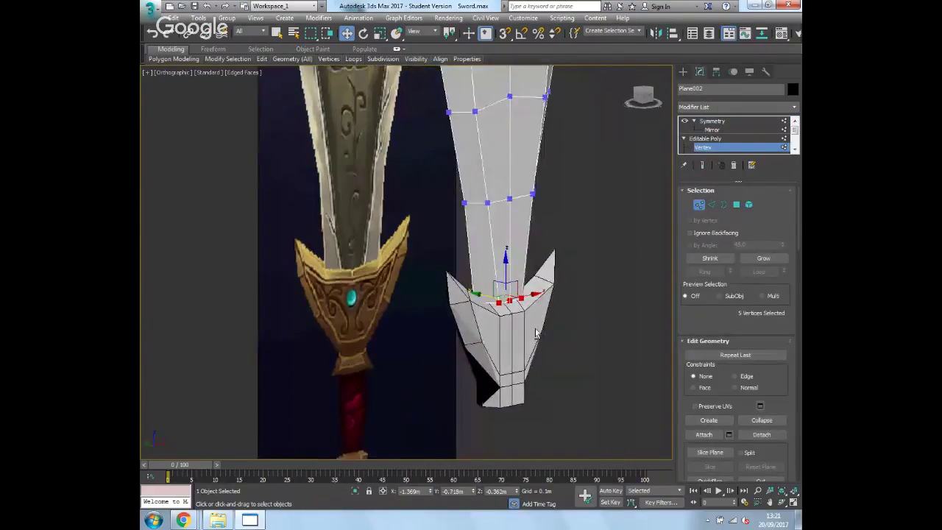
pyautogui.keyDown('alt'); pyautogui.moveTo(512, 296); pyautogui.dragTo(507, 322, button='middle'); pyautogui.keyUp('alt')
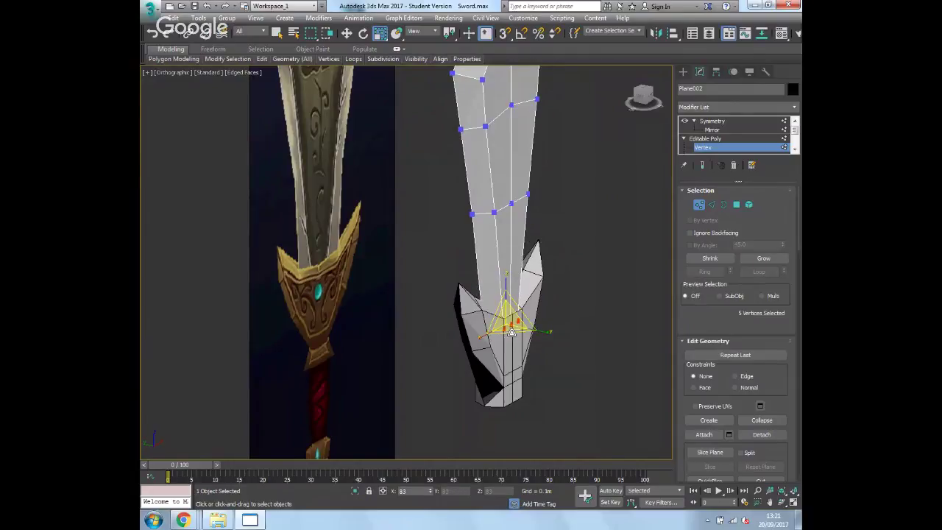
pyautogui.keyDown('alt'); pyautogui.moveTo(512, 333); pyautogui.dragTo(552, 351, button='middle'); pyautogui.keyUp('alt')
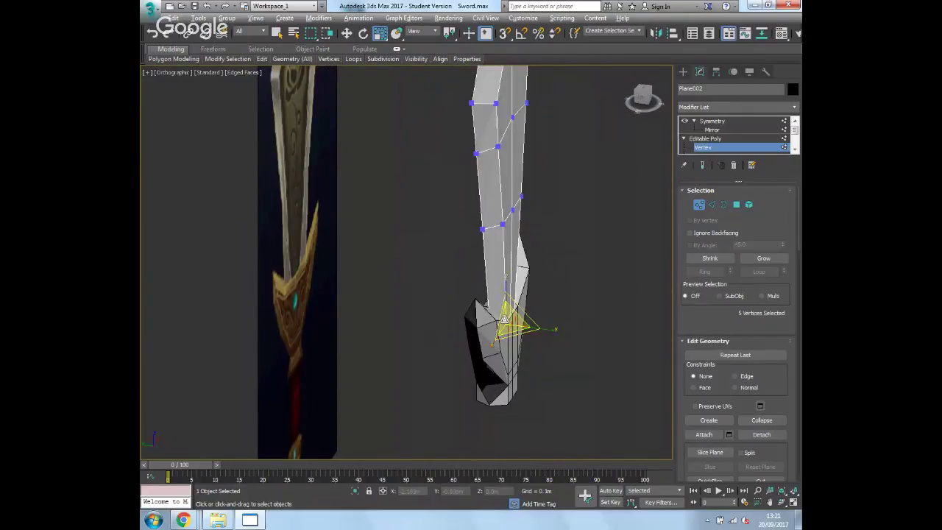
pyautogui.moveTo(505, 319)
pyautogui.keyDown('alt'); pyautogui.mouseDown(button='middle')
pyautogui.moveTo(471, 324)
pyautogui.moveTo(518, 327)
pyautogui.mouseUp(button='middle'); pyautogui.keyUp('alt')
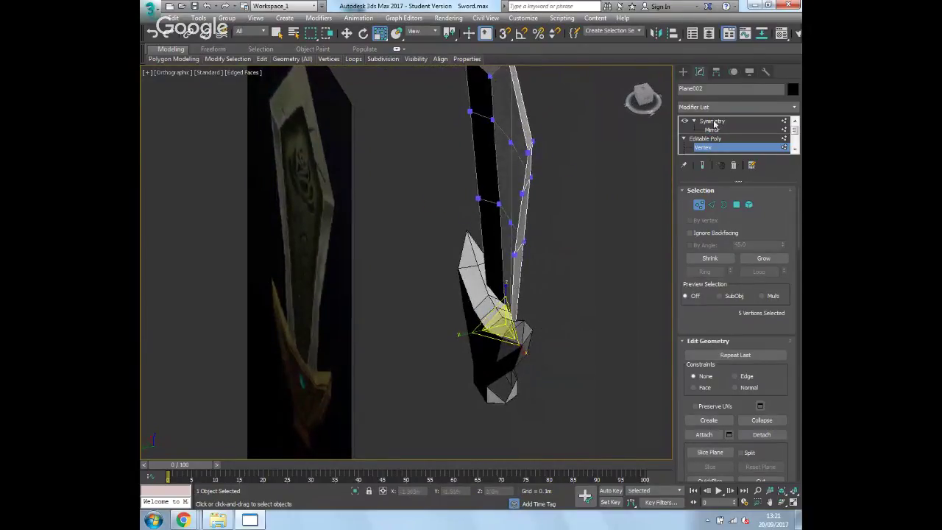
# Step: Move the blade's bottom row of vertices about 0.009 m along Y to sit inside the crossguard, with the mirrored result shown
pyautogui.click(713, 120)
pyautogui.keyDown('alt'); pyautogui.moveTo(581, 280); pyautogui.dragTo(586, 255, button='middle'); pyautogui.keyUp('alt')
pyautogui.press('w')
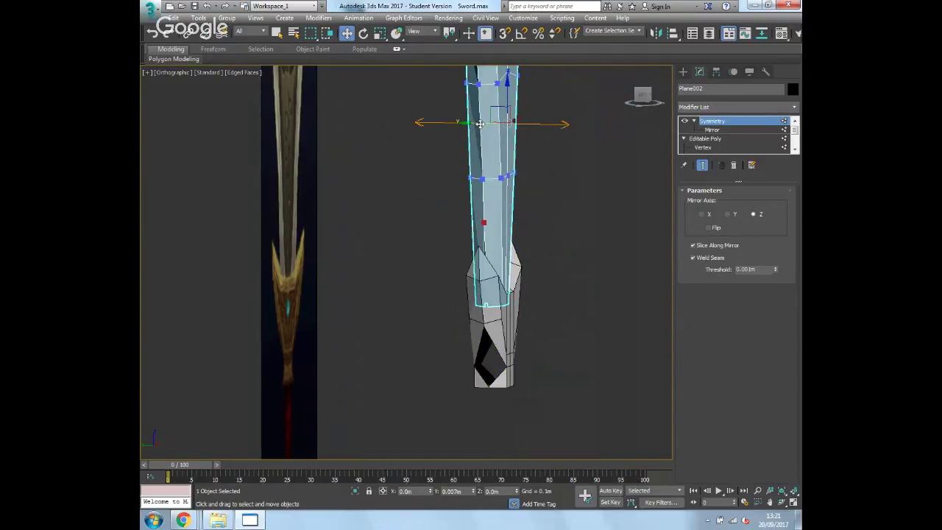
pyautogui.click(711, 130)
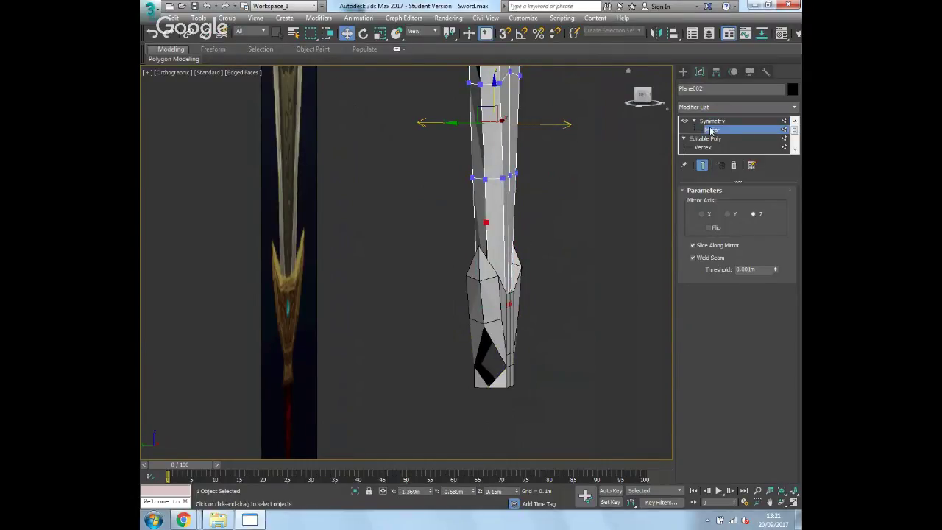
pyautogui.click(711, 125)
pyautogui.click(703, 147)
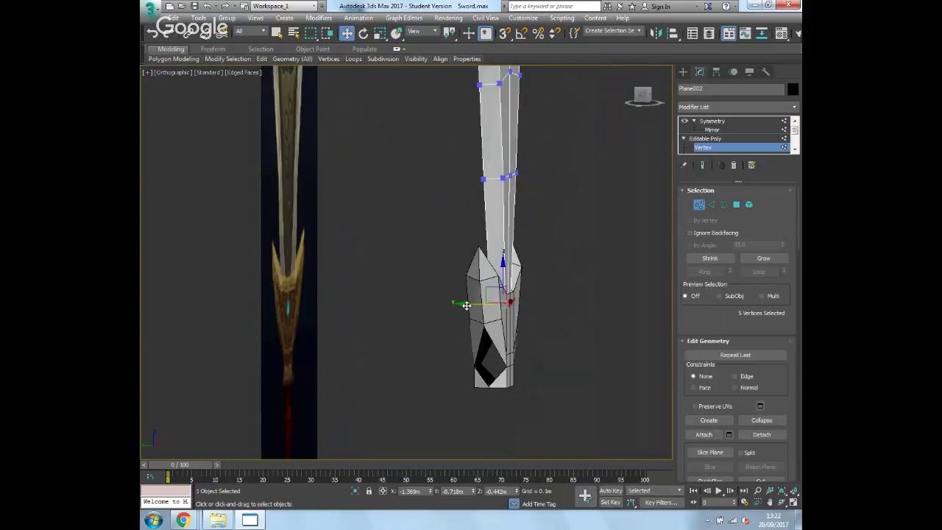
pyautogui.click(702, 165)
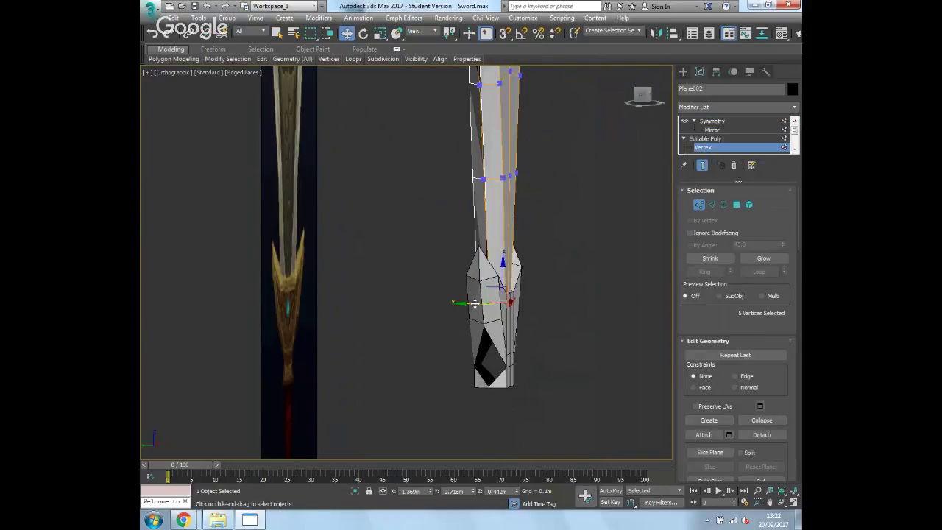
pyautogui.moveTo(475, 303)
pyautogui.mouseDown()
pyautogui.moveTo(540, 336)
pyautogui.moveTo(493, 302)
pyautogui.mouseUp()
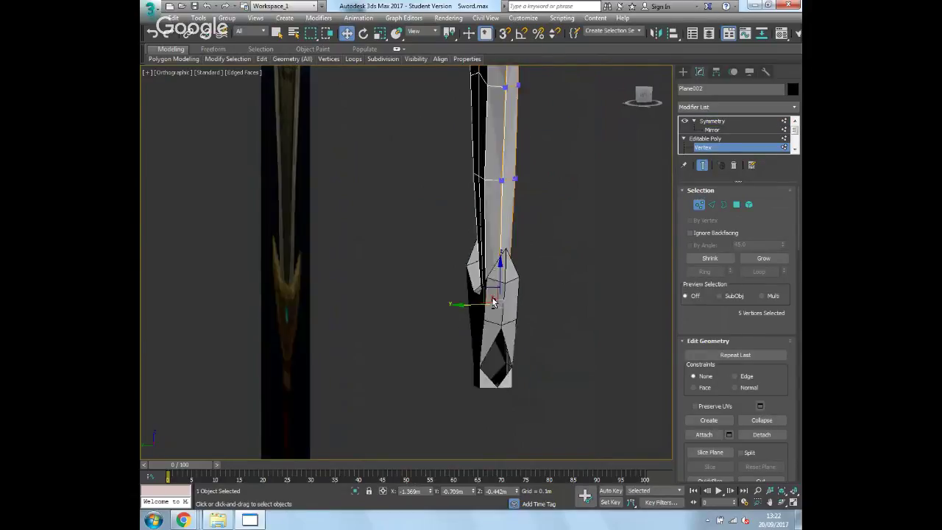
pyautogui.keyDown('alt'); pyautogui.moveTo(493, 302); pyautogui.dragTo(515, 442, button='middle'); pyautogui.keyUp('alt')
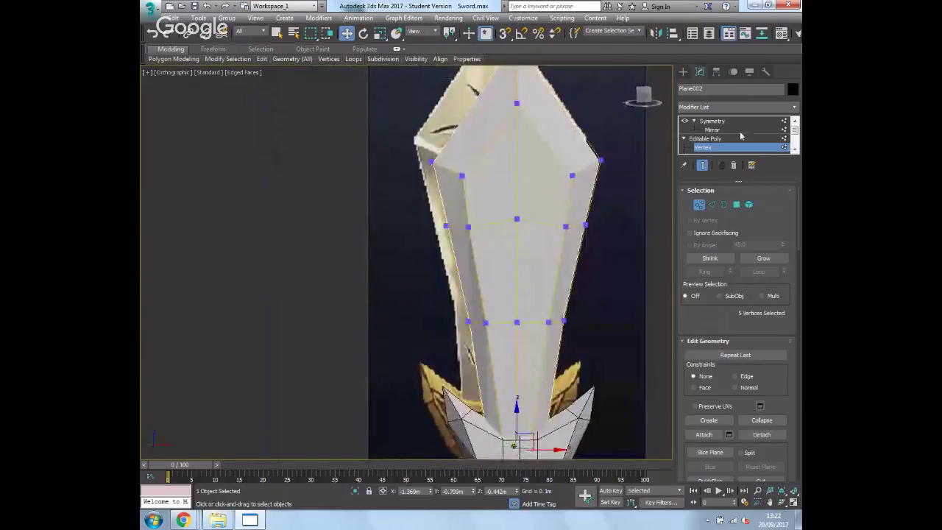
# Step: Leave vertex editing on the blade and select the crossguard
pyautogui.click(712, 122)
pyautogui.scroll(-3, 547, 164)
pyautogui.click(547, 164)
pyautogui.scroll(-1, 503, 262)
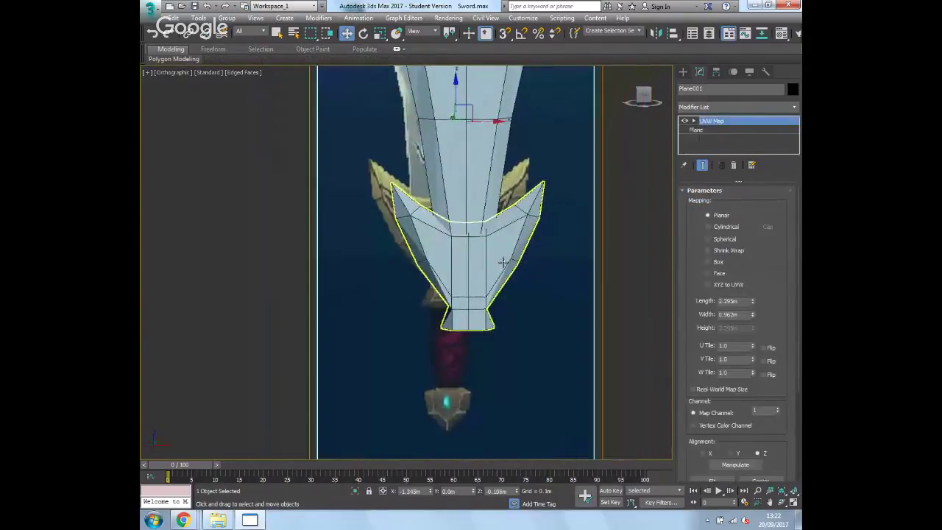
pyautogui.click(502, 262)
pyautogui.moveTo(494, 250)
pyautogui.keyDown('alt'); pyautogui.mouseDown(button='middle')
pyautogui.moveTo(473, 253)
pyautogui.moveTo(464, 280)
pyautogui.moveTo(482, 280)
pyautogui.moveTo(510, 254)
pyautogui.mouseUp(button='middle'); pyautogui.keyUp('alt')
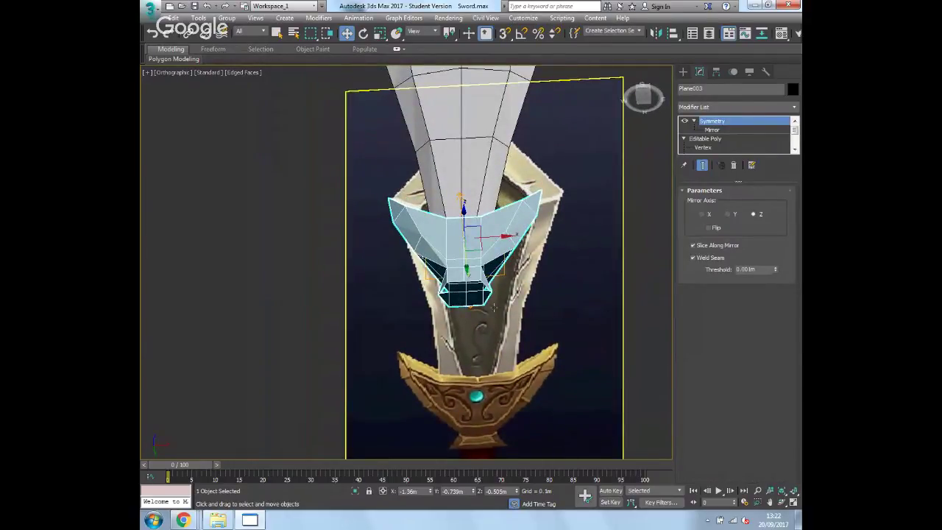
# Step: Collapse the crossguard's whole modifier stack into a single Editable Poly
pyautogui.press('f')
pyautogui.scroll(8, 509, 213)
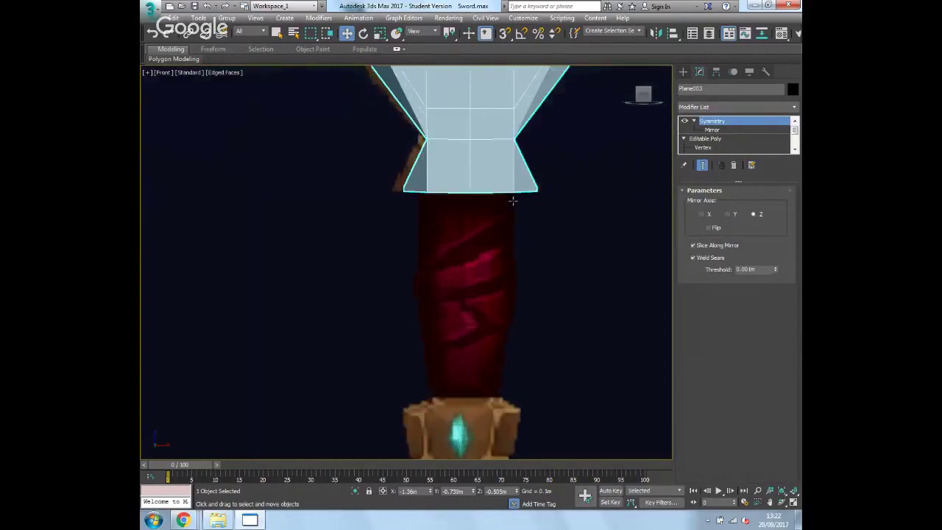
pyautogui.scroll(2, 513, 200)
pyautogui.moveTo(442, 187); pyautogui.dragTo(447, 175, button='middle')
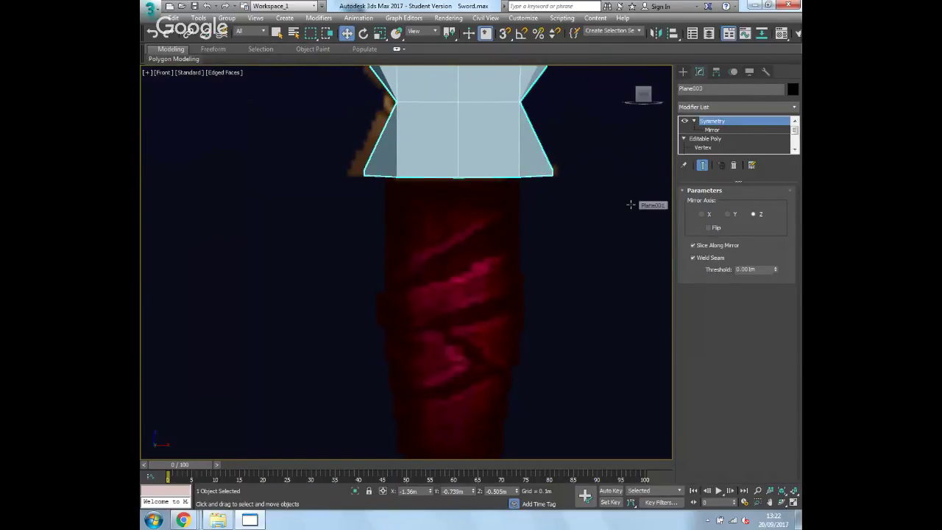
pyautogui.press('p')
pyautogui.keyDown('alt'); pyautogui.moveTo(496, 291); pyautogui.dragTo(553, 226, button='middle'); pyautogui.keyUp('alt')
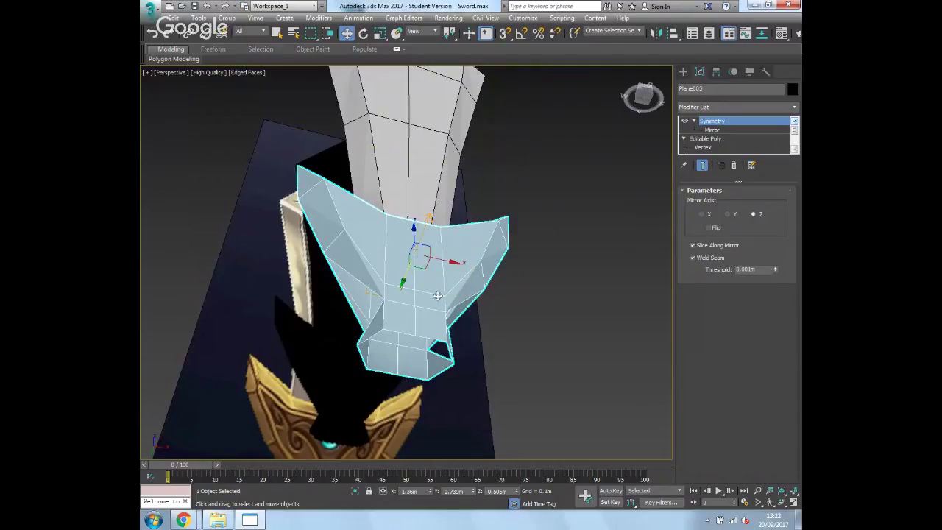
pyautogui.rightClick(710, 122)
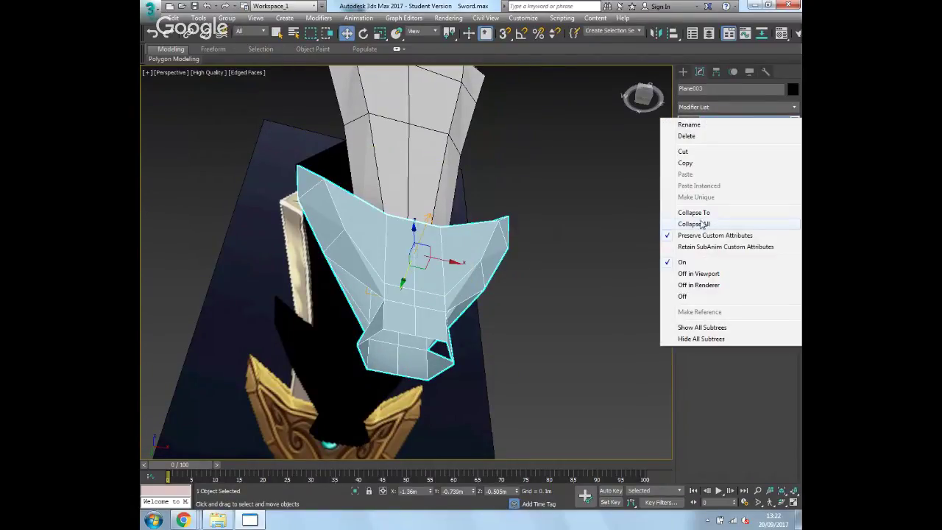
pyautogui.click(705, 223)
pyautogui.click(538, 296)
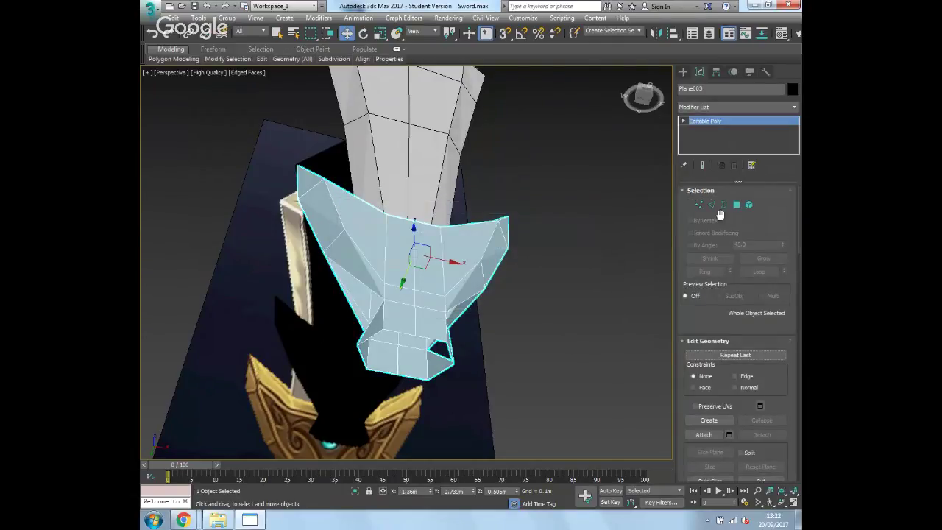
# Step: Select the open border at the bottom end of the crossguard in border mode
pyautogui.click(724, 206)
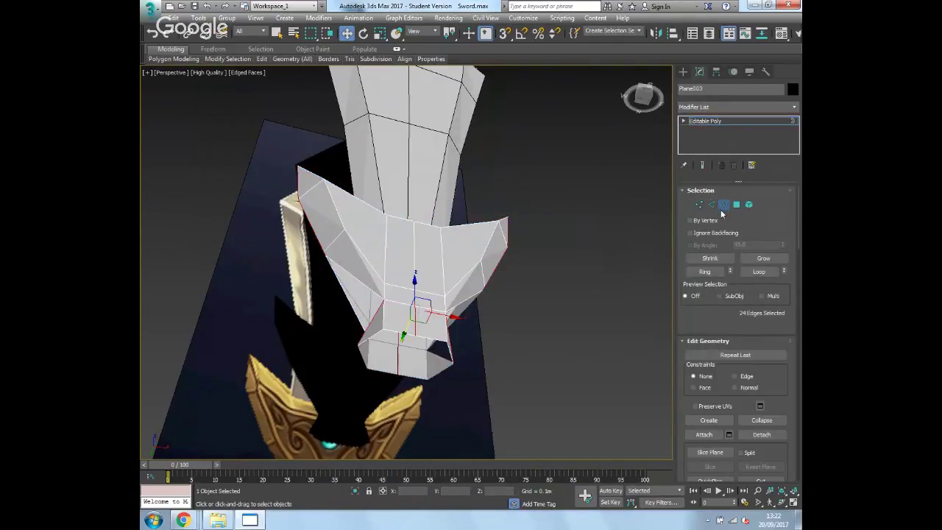
pyautogui.click(450, 351)
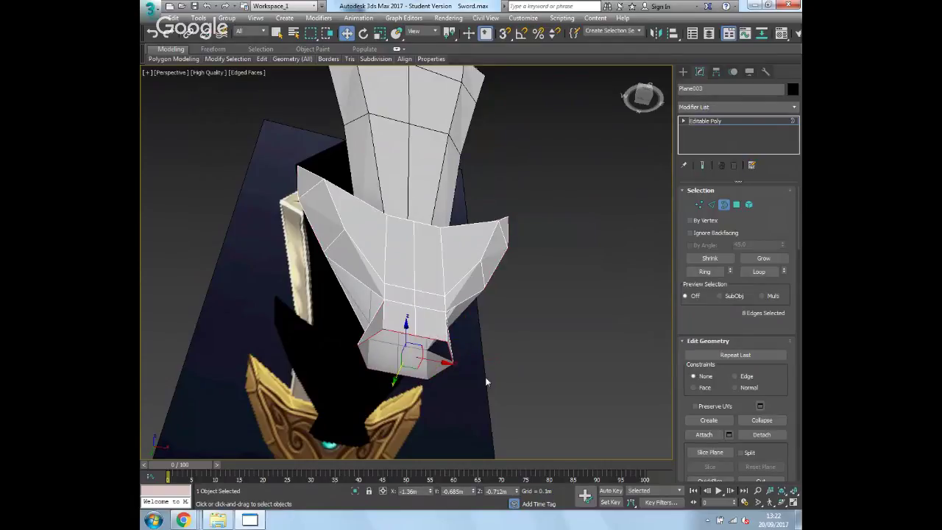
pyautogui.keyDown('alt'); pyautogui.moveTo(493, 414); pyautogui.dragTo(406, 343, button='middle'); pyautogui.keyUp('alt')
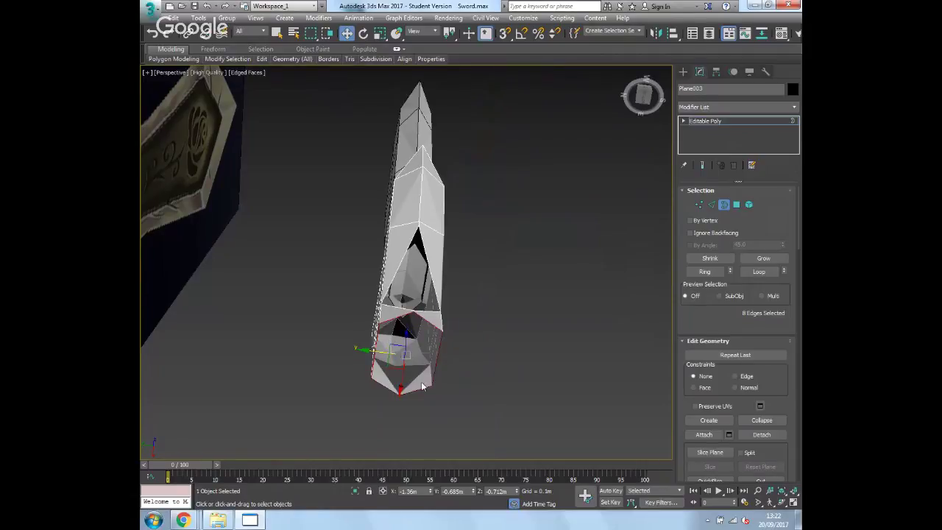
pyautogui.keyDown('alt'); pyautogui.moveTo(390, 342); pyautogui.dragTo(366, 355, button='middle'); pyautogui.keyUp('alt')
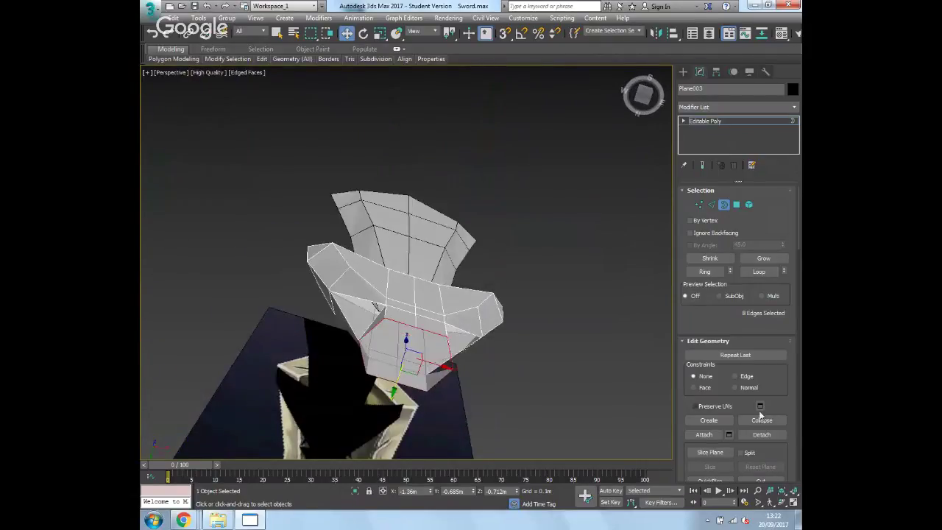
pyautogui.scroll(-5, 794, 408)
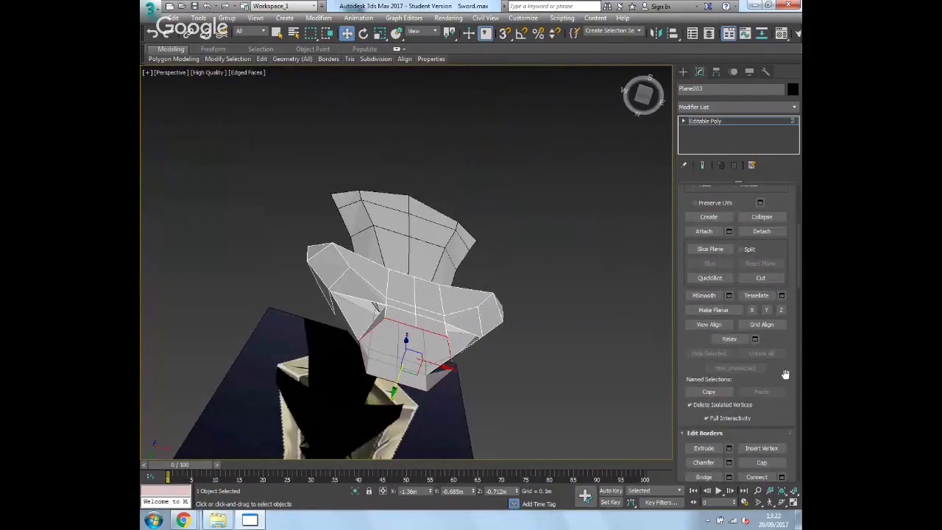
pyautogui.scroll(-3, 787, 371)
pyautogui.moveTo(792, 402)
pyautogui.mouseDown()
pyautogui.moveTo(785, 49)
pyautogui.moveTo(793, 355)
pyautogui.mouseUp()
pyautogui.scroll(5, 795, 424)
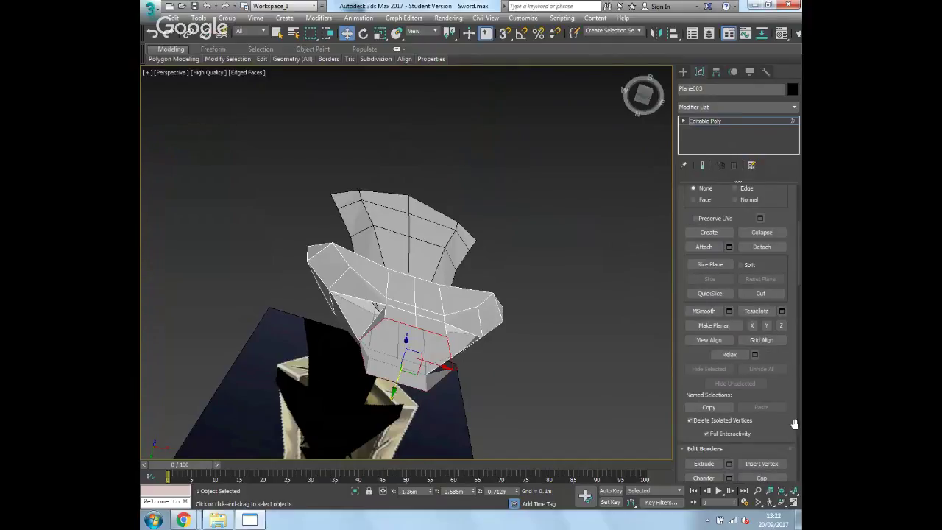
pyautogui.moveTo(785, 208); pyautogui.dragTo(792, 442)
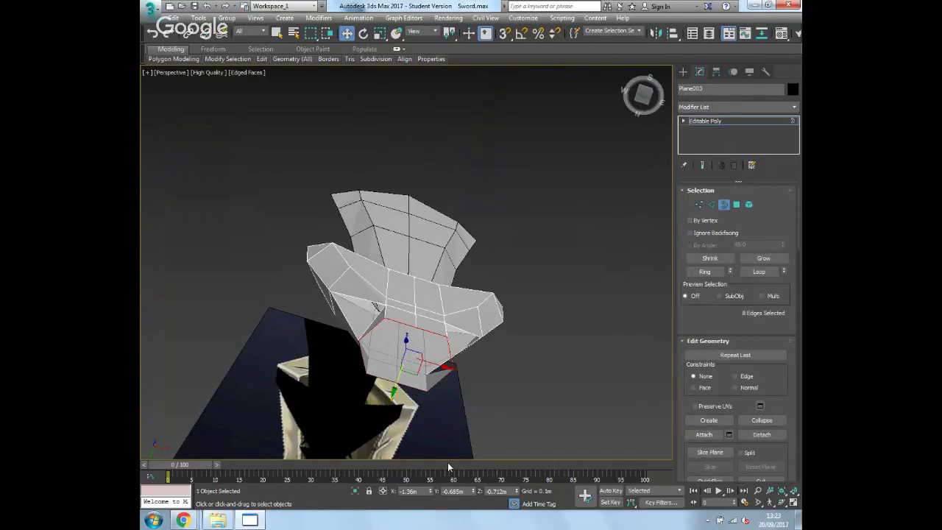
# Step: Extrude the crossguard's bottom border inward by scaling it to form a flat rim around a smaller opening
pyautogui.press('r')
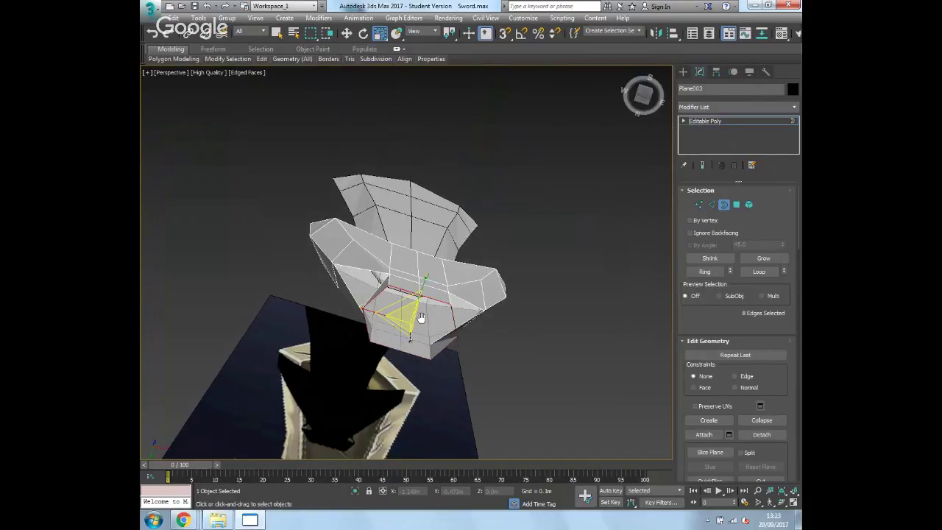
pyautogui.scroll(4, 427, 355)
pyautogui.moveTo(417, 313); pyautogui.dragTo(439, 322)
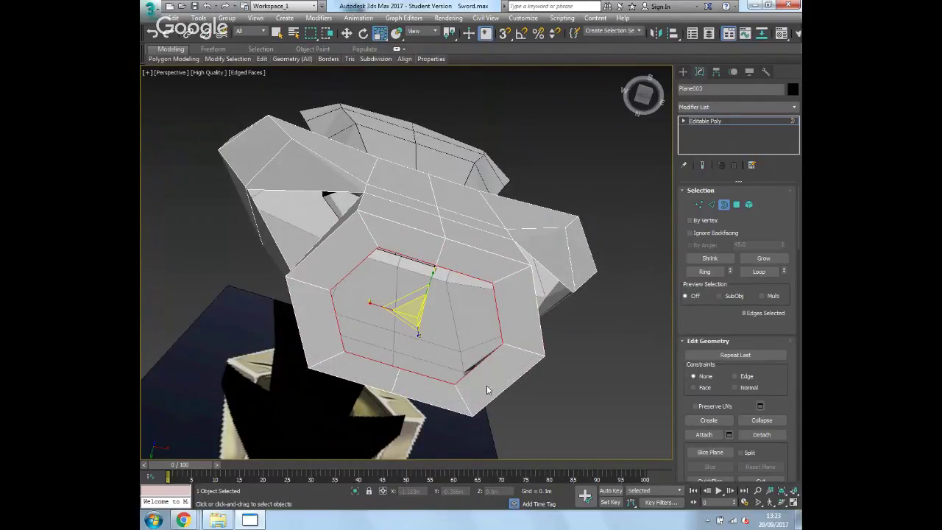
# Step: Extrude the inner border about 0.127 m down in the front view and scale it outward to match the grip's bulge
pyautogui.press('f')
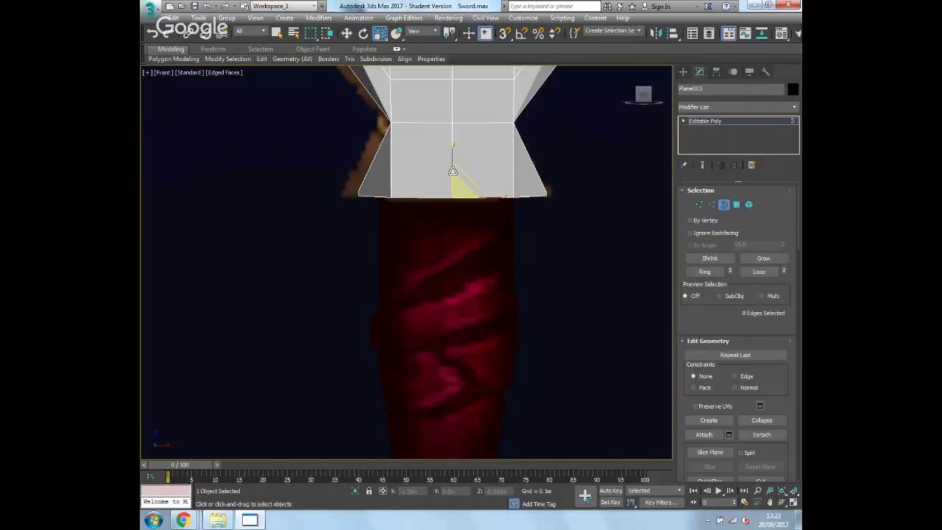
pyautogui.press('w')
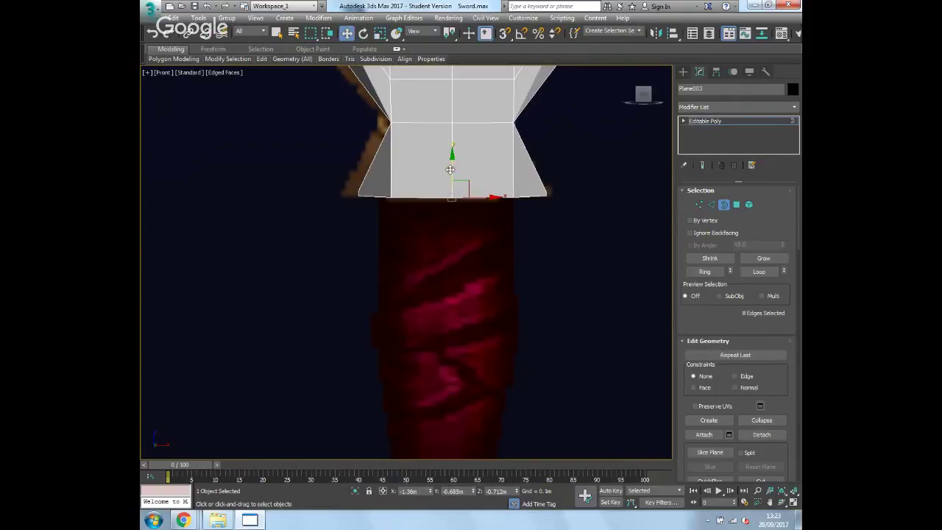
pyautogui.keyDown('shift'); pyautogui.moveTo(451, 166); pyautogui.dragTo(463, 313); pyautogui.keyUp('shift')
pyautogui.press('r')
pyautogui.moveTo(472, 320); pyautogui.dragTo(466, 190, button='middle')
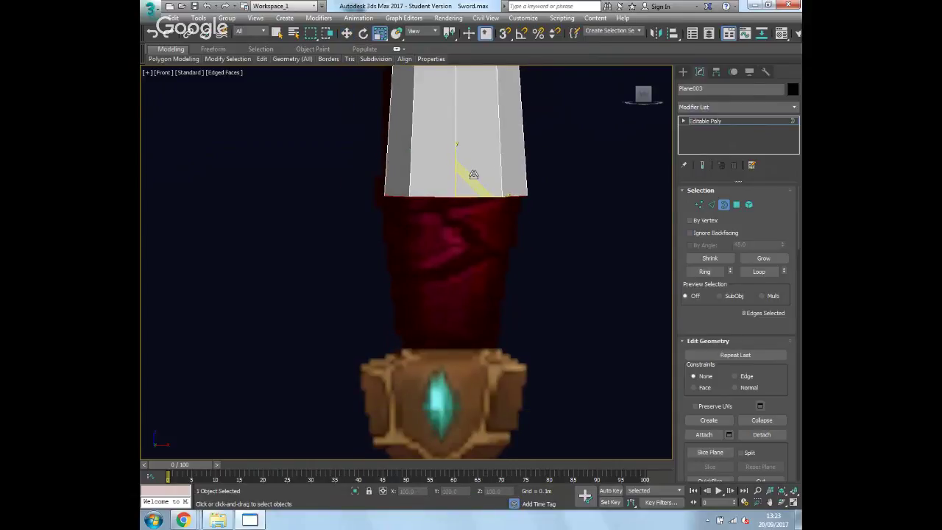
pyautogui.press('w')
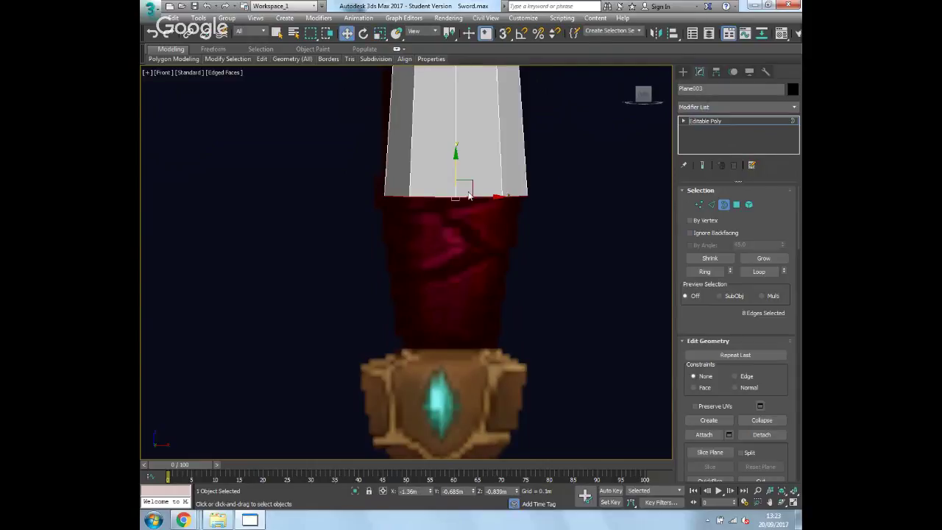
pyautogui.keyDown('shift'); pyautogui.moveTo(469, 181); pyautogui.dragTo(471, 318); pyautogui.keyUp('shift')
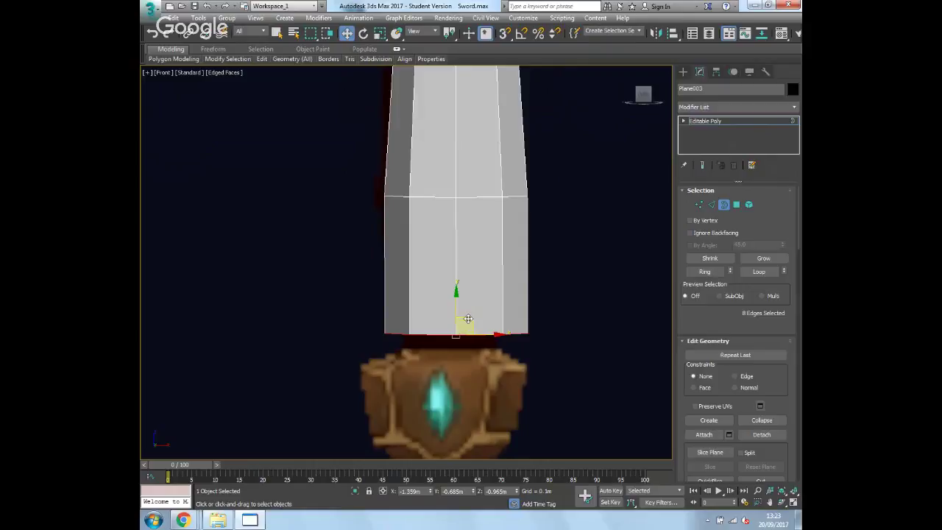
pyautogui.hotkey('ctrl', 'z')
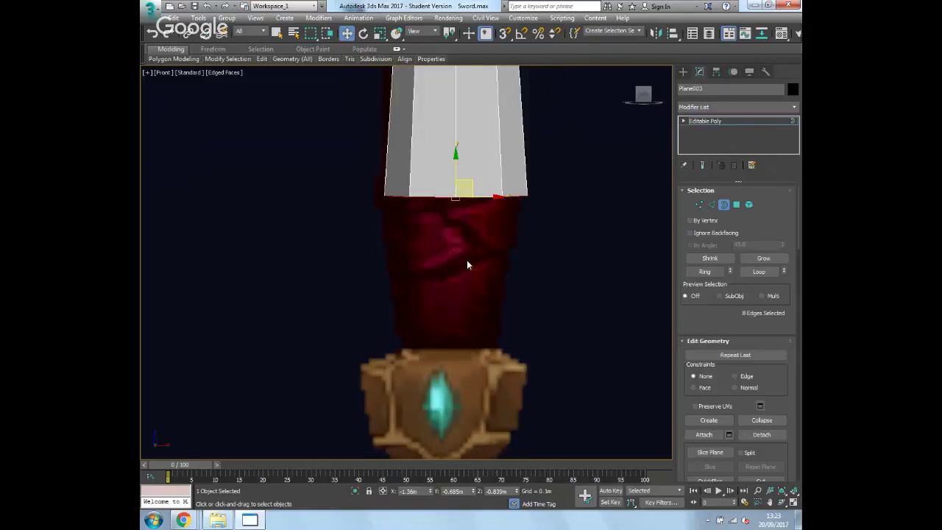
# Step: Extrude the grip's border straight down about 0.139 m to the pommel and scale it inward to taper the grip
pyautogui.keyDown('shift'); pyautogui.moveTo(456, 164); pyautogui.dragTo(456, 318); pyautogui.keyUp('shift')
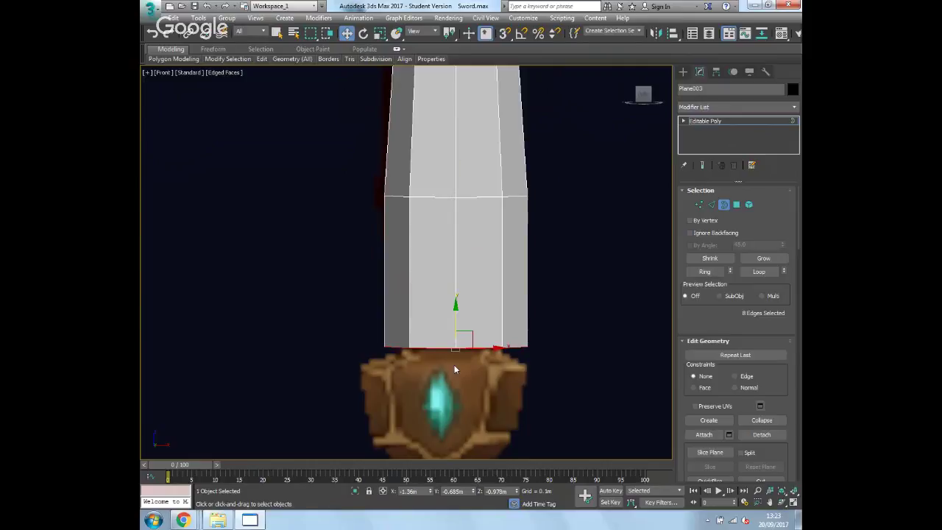
pyautogui.press('r')
pyautogui.moveTo(454, 358); pyautogui.dragTo(468, 366)
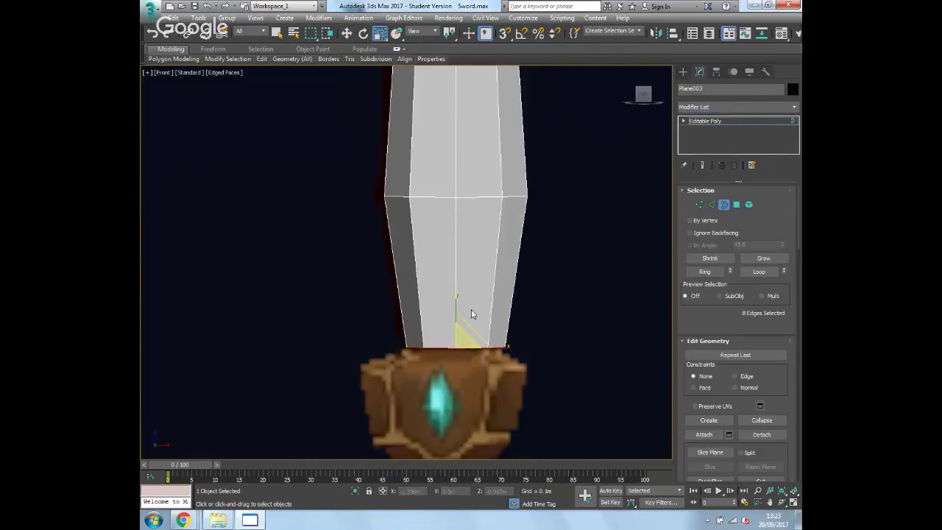
# Step: Extrude the border down about 0.024 m and flare it outward for the pommel's top, and extrude another 0.073 m down for its body
pyautogui.press('w')
pyautogui.moveTo(455, 316)
pyautogui.keyDown('shift'); pyautogui.mouseDown()
pyautogui.moveTo(455, 341)
pyautogui.moveTo(466, 320)
pyautogui.mouseUp(); pyautogui.keyUp('shift')
pyautogui.press('r')
pyautogui.press('w')
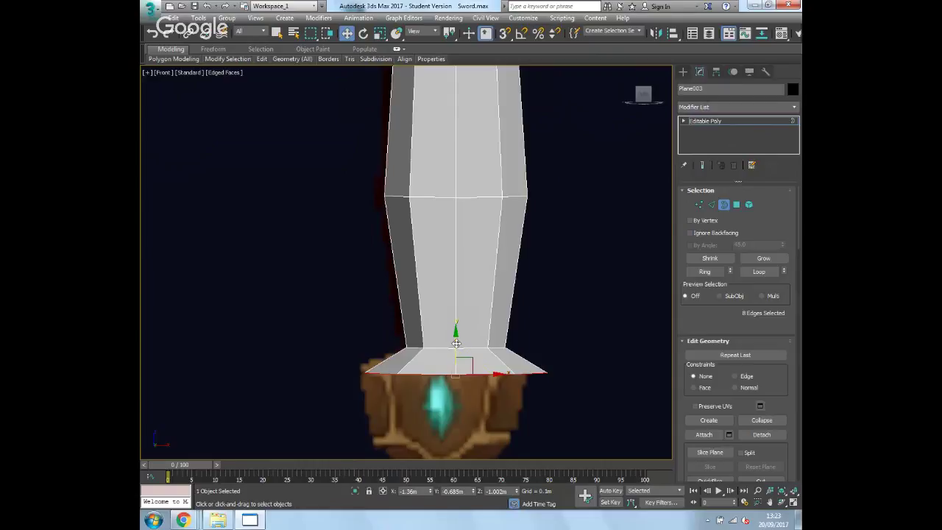
pyautogui.keyDown('shift'); pyautogui.moveTo(455, 347); pyautogui.dragTo(453, 383); pyautogui.keyUp('shift')
pyautogui.moveTo(453, 382); pyautogui.dragTo(465, 239, button='middle')
pyautogui.scroll(2, 465, 238)
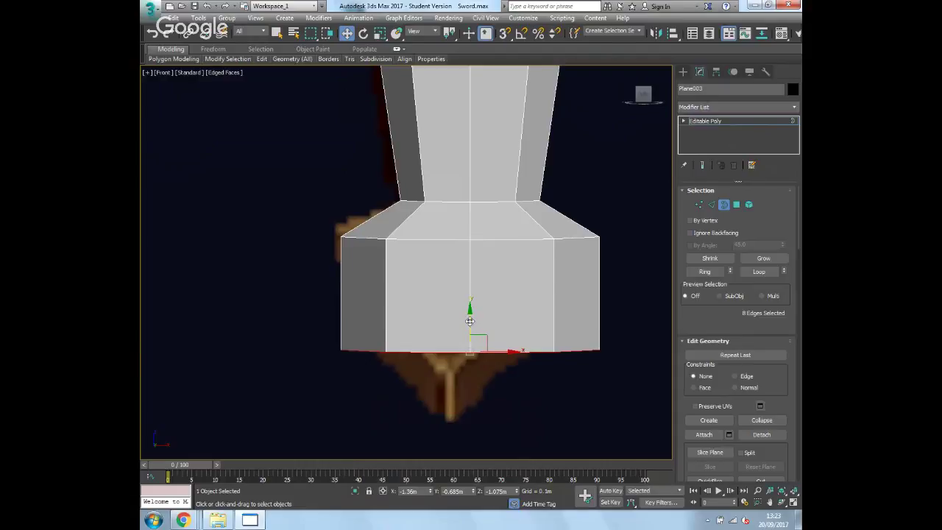
# Step: Extrude the pommel's bottom border down to the reference's tip and scale it to about 36%
pyautogui.keyDown('shift'); pyautogui.moveTo(469, 320); pyautogui.dragTo(468, 449); pyautogui.keyUp('shift')
pyautogui.press('r')
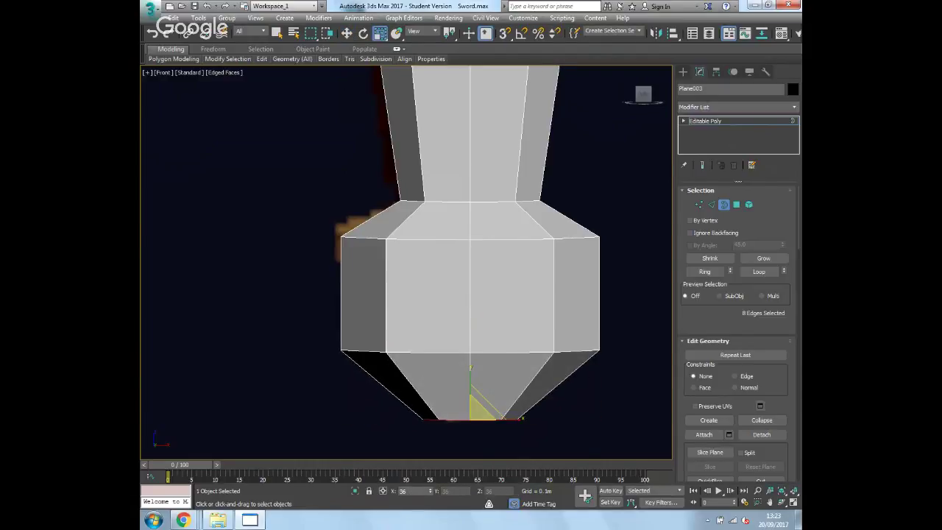
pyautogui.scroll(-2, 577, 6)
pyautogui.scroll(2, 631, 268)
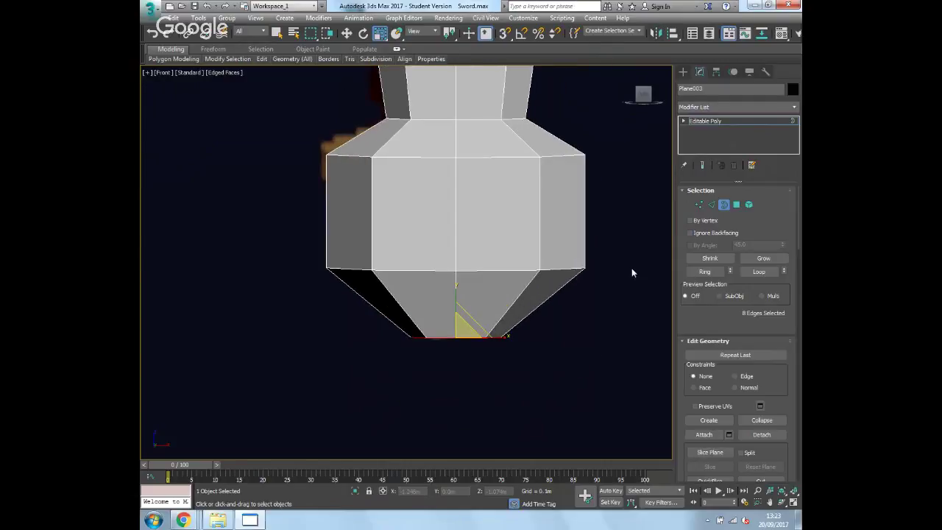
# Step: Close the open bottom of the pommel by capping its selected border
pyautogui.keyDown('alt'); pyautogui.moveTo(631, 268); pyautogui.dragTo(553, 332, button='middle'); pyautogui.keyUp('alt')
pyautogui.press('p')
pyautogui.scroll(-3, 554, 332)
pyautogui.keyDown('alt'); pyautogui.moveTo(547, 284); pyautogui.dragTo(463, 93, button='middle'); pyautogui.keyUp('alt')
pyautogui.scroll(-2, 512, 369)
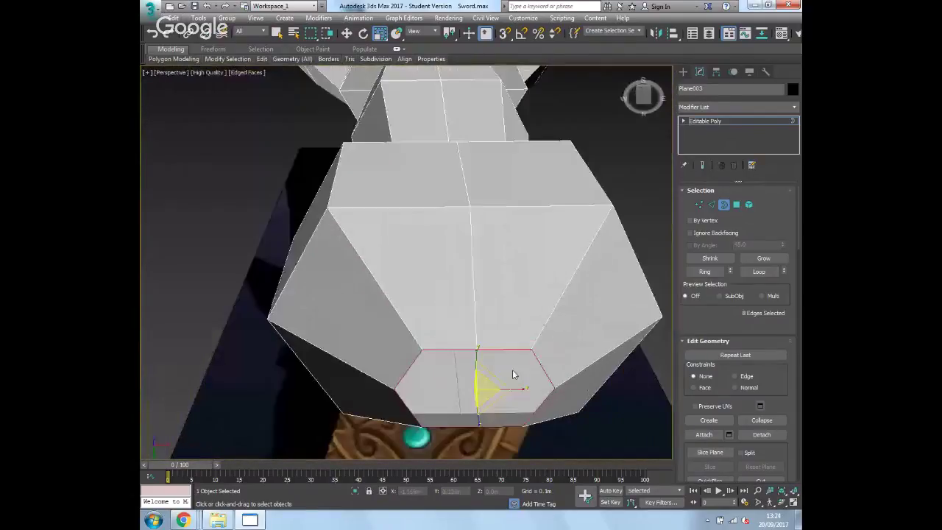
pyautogui.keyDown('alt'); pyautogui.moveTo(512, 369); pyautogui.dragTo(510, 267, button='middle'); pyautogui.keyUp('alt')
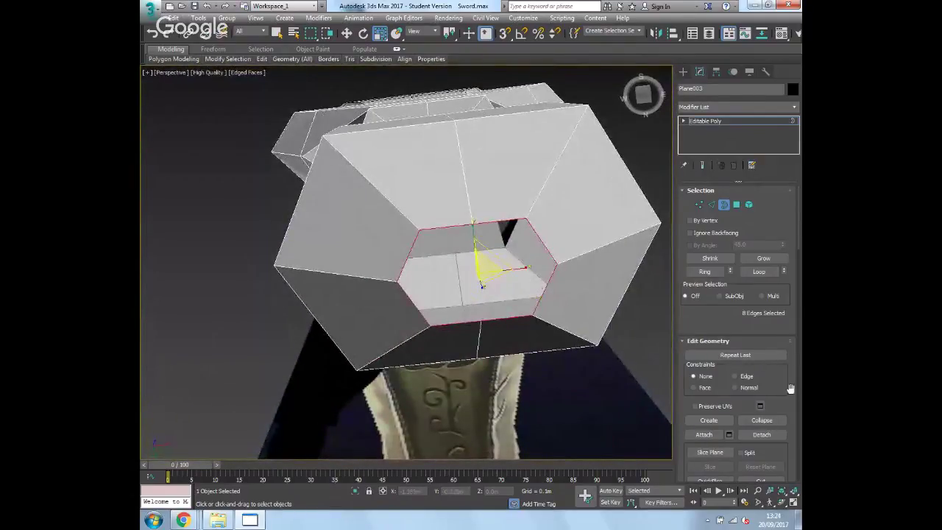
pyautogui.moveTo(786, 406); pyautogui.dragTo(766, 80)
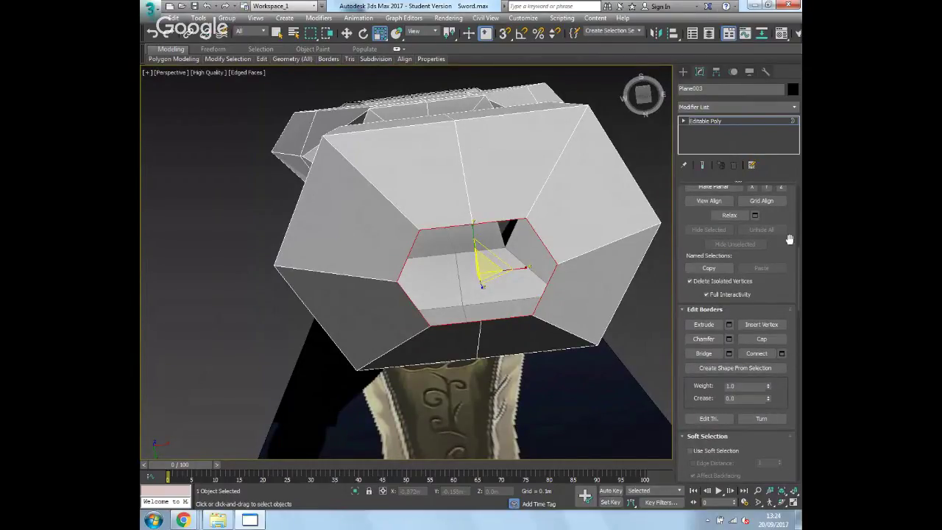
pyautogui.moveTo(789, 239); pyautogui.dragTo(795, 525)
pyautogui.moveTo(786, 292); pyautogui.dragTo(786, 326)
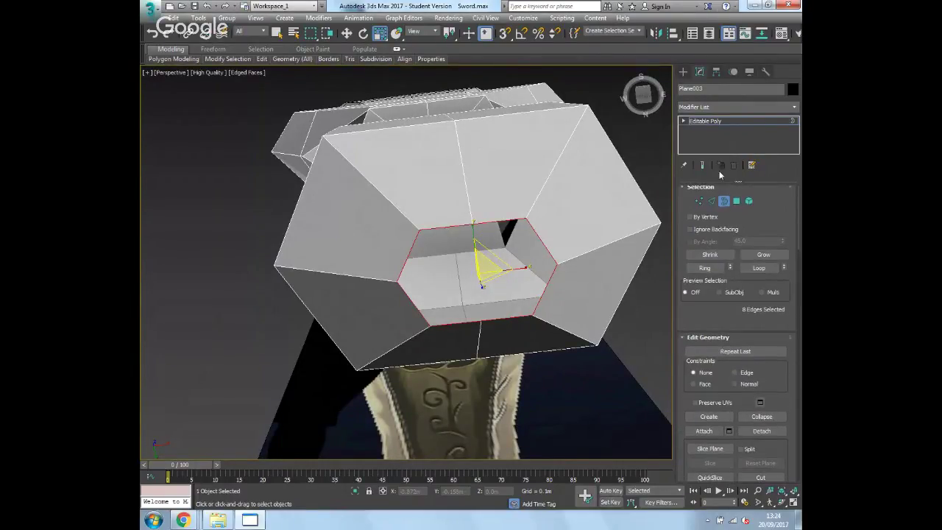
pyautogui.click(724, 202)
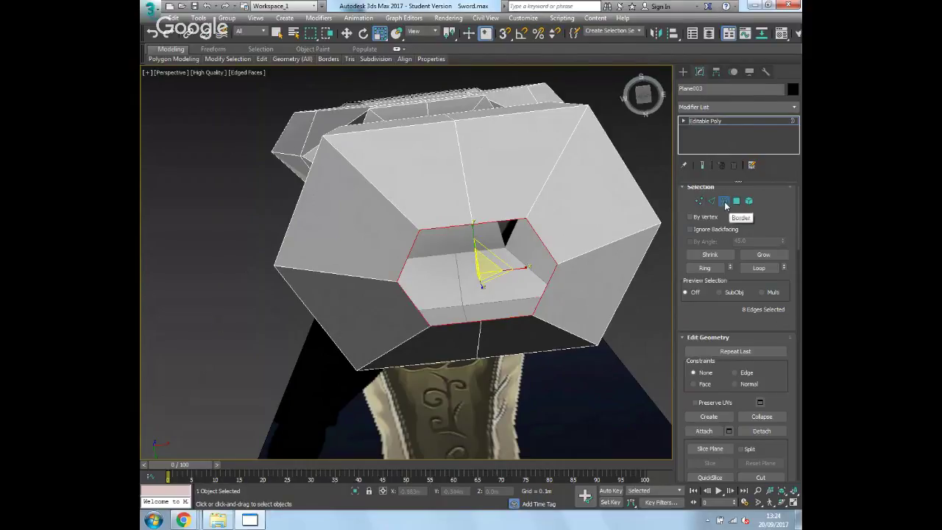
pyautogui.moveTo(782, 332); pyautogui.dragTo(782, 176)
pyautogui.scroll(-3, 791, 371)
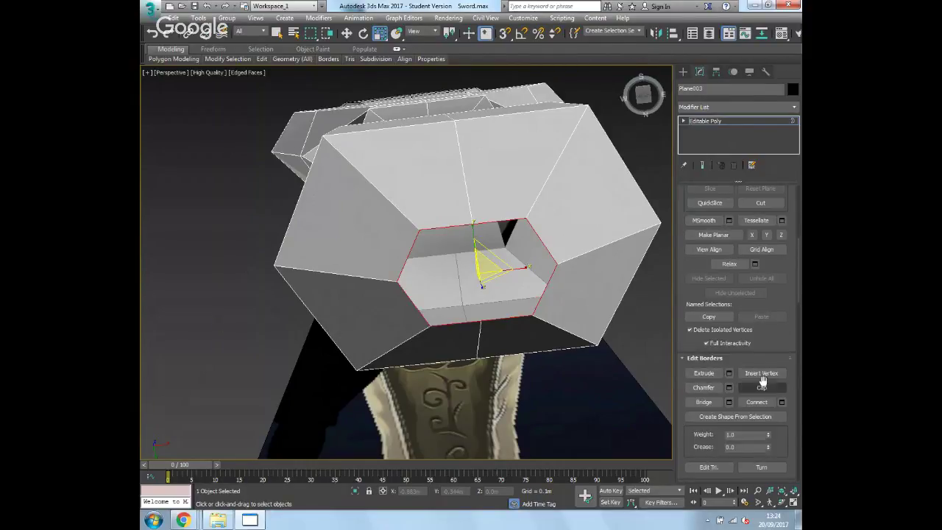
pyautogui.click(768, 390)
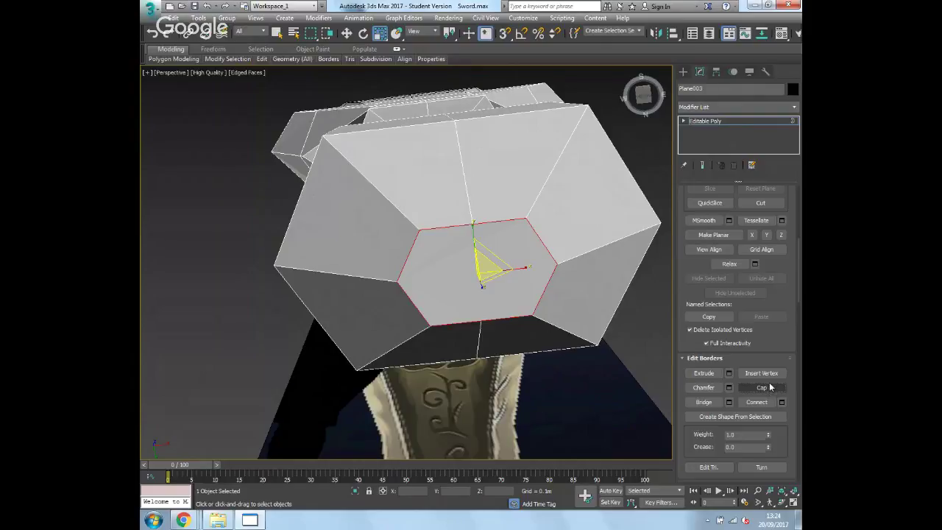
# Step: Cut two crossing edges through the pommel's bottom cap, one between its midpoint vertices and one between its outer side corners
pyautogui.hotkey('alt', 'c')
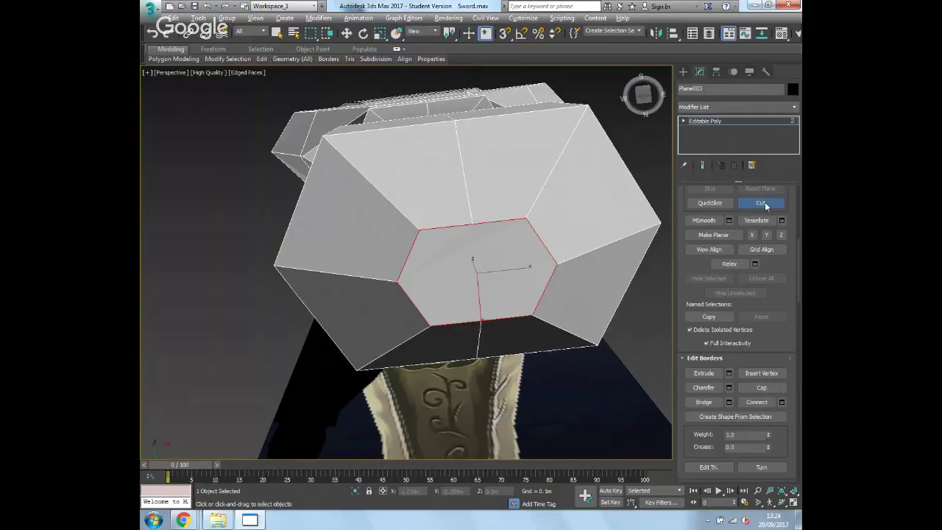
pyautogui.click(473, 223)
pyautogui.click(481, 319)
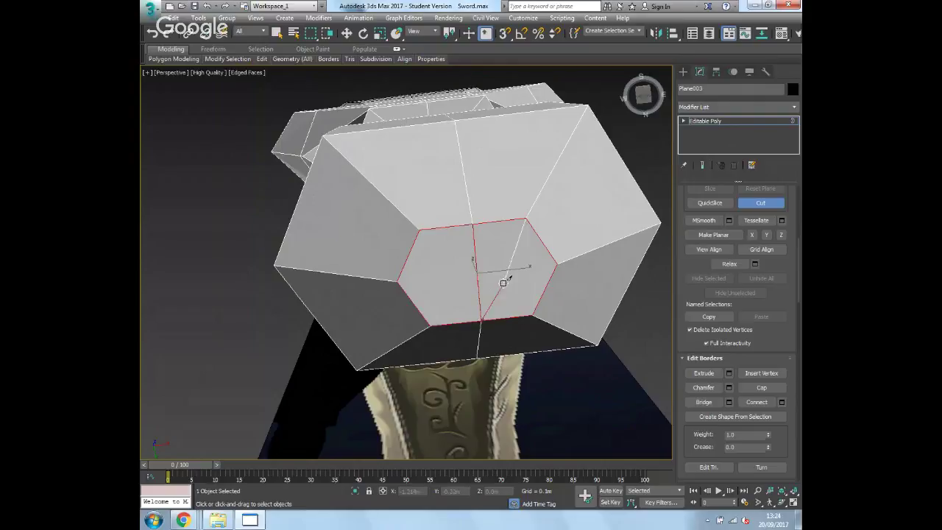
pyautogui.click(557, 262)
pyautogui.click(398, 279)
# Step: Select the border of the diamond-shaped hole on the crossguard's side above the grip and cap it
pyautogui.keyDown('alt'); pyautogui.moveTo(312, 235); pyautogui.dragTo(500, 317, button='middle'); pyautogui.keyUp('alt')
pyautogui.scroll(-5, 464, 213)
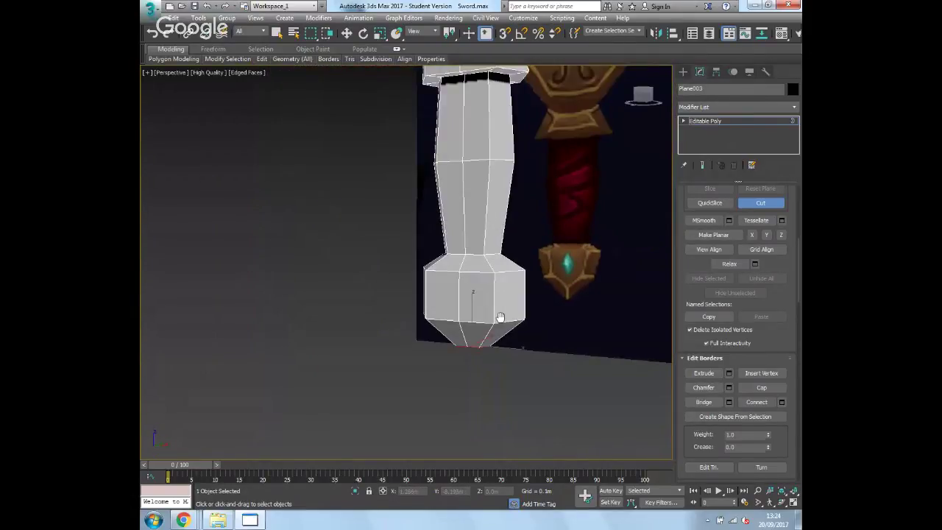
pyautogui.scroll(-5, 500, 317)
pyautogui.keyDown('alt'); pyautogui.moveTo(514, 238); pyautogui.dragTo(404, 214, button='middle'); pyautogui.keyUp('alt')
pyautogui.scroll(8, 492, 220)
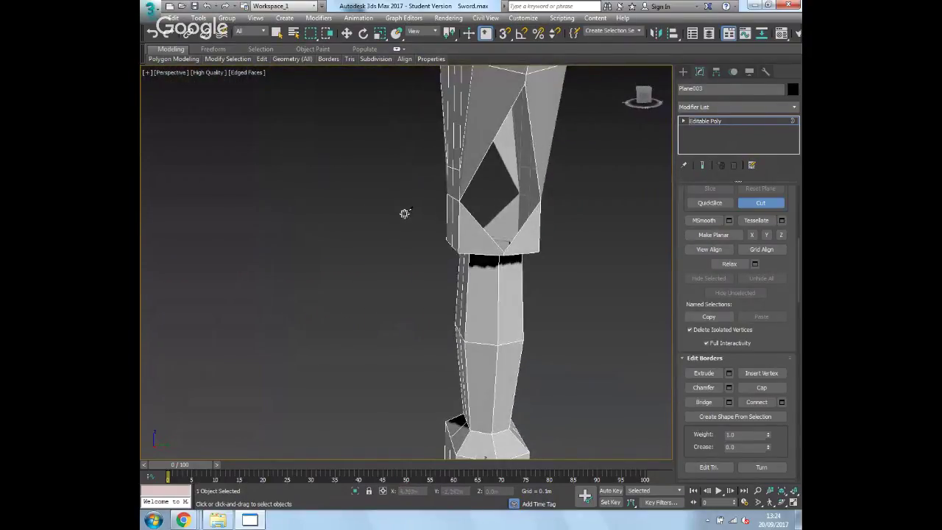
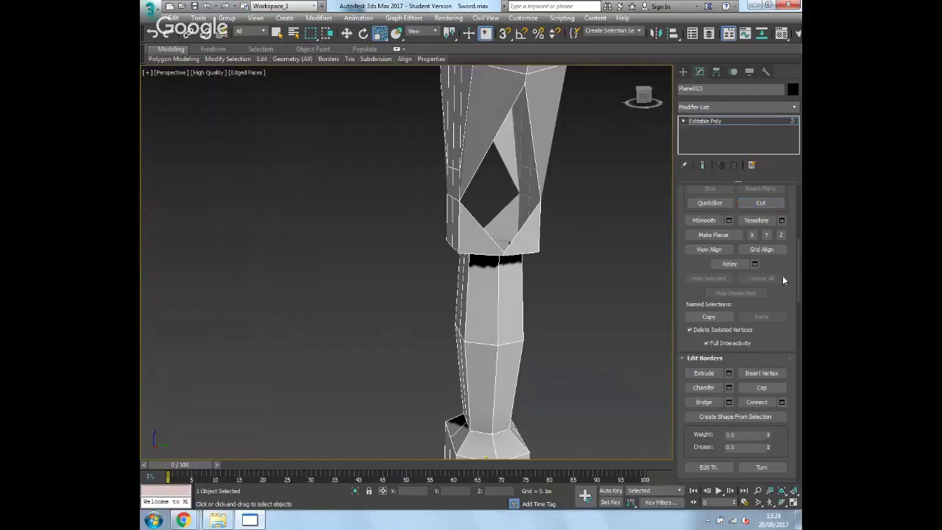
pyautogui.click(534, 153)
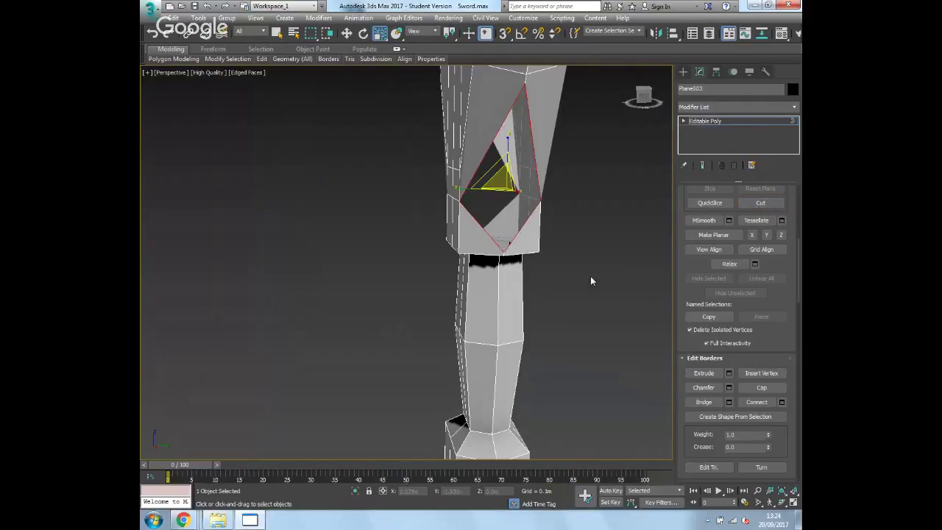
pyautogui.click(761, 388)
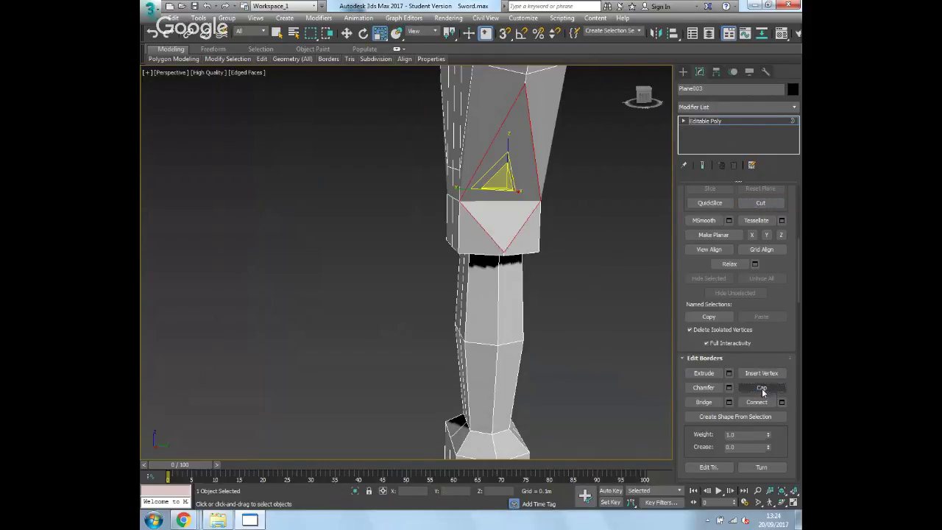
# Step: Cut an edge from the upper corner to the lower corner of the new side cap
pyautogui.click(761, 202)
pyautogui.click(523, 84)
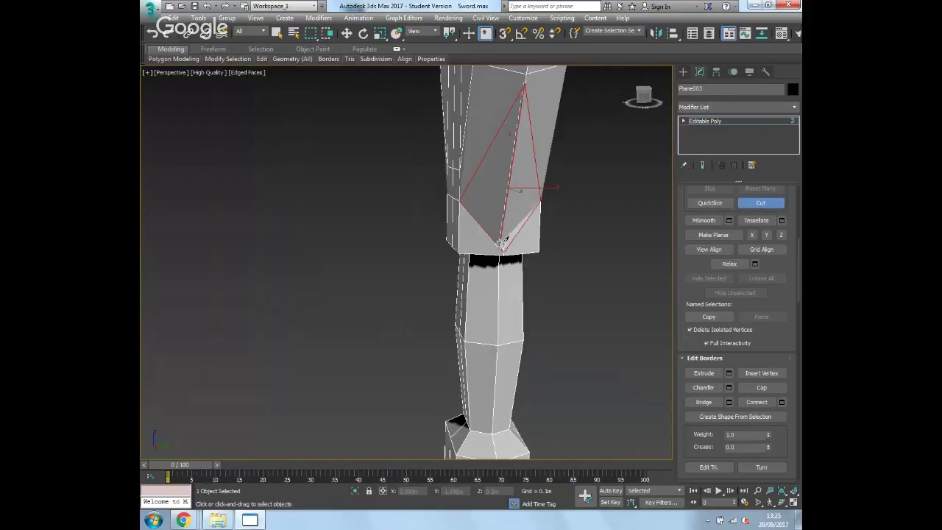
pyautogui.click(504, 250)
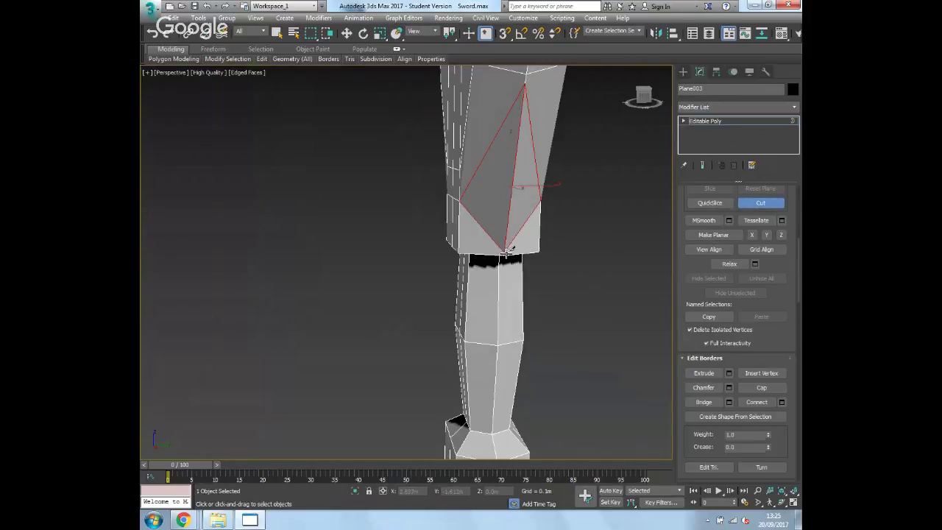
# Step: Cap the matching hole on the crossguard's opposite side and cut an edge between its upper and lower corners
pyautogui.keyDown('alt'); pyautogui.moveTo(425, 213); pyautogui.dragTo(598, 221, button='middle'); pyautogui.keyUp('alt')
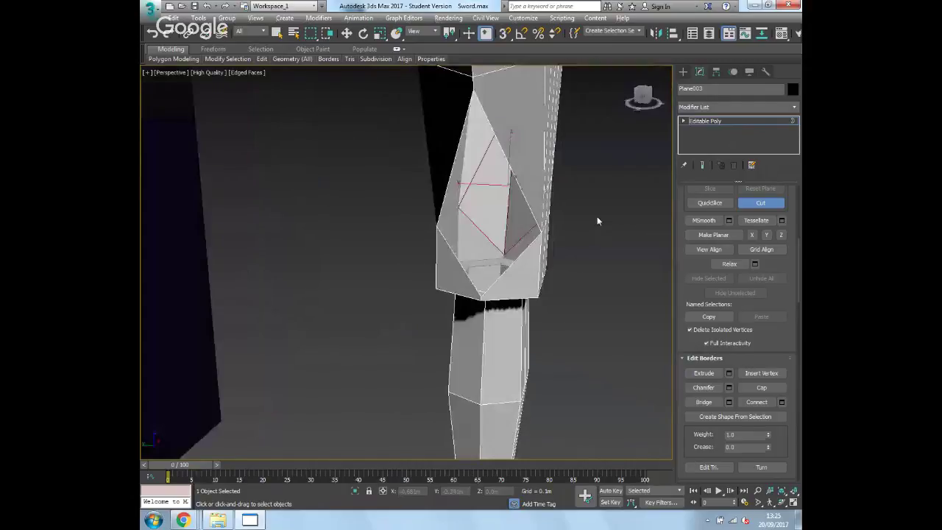
pyautogui.click(760, 203)
pyautogui.press('r')
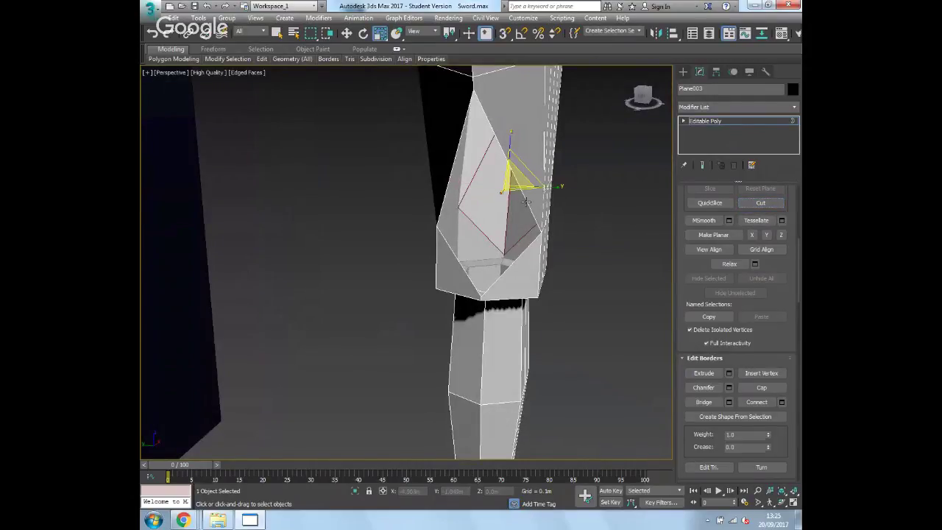
pyautogui.hotkey('ctrl', 'z')
pyautogui.hotkey('ctrl', 'z')
pyautogui.click(744, 203)
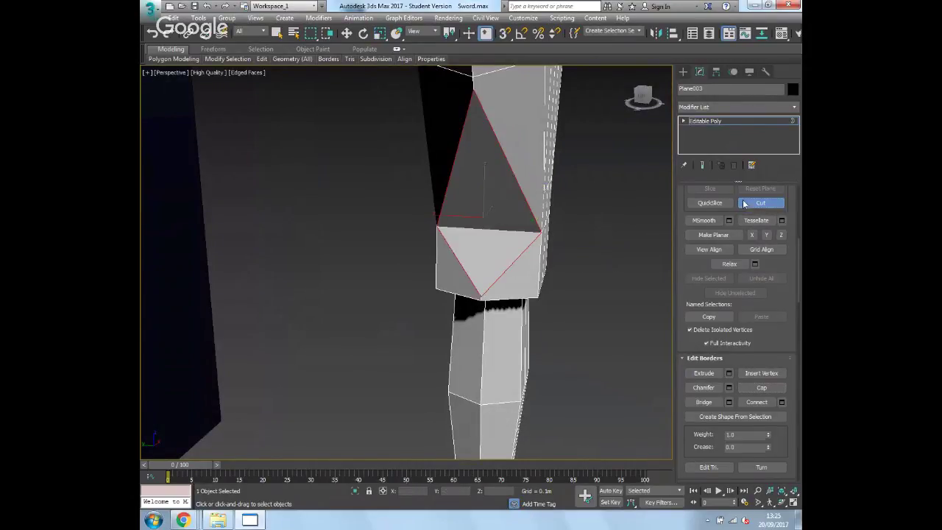
pyautogui.click(473, 92)
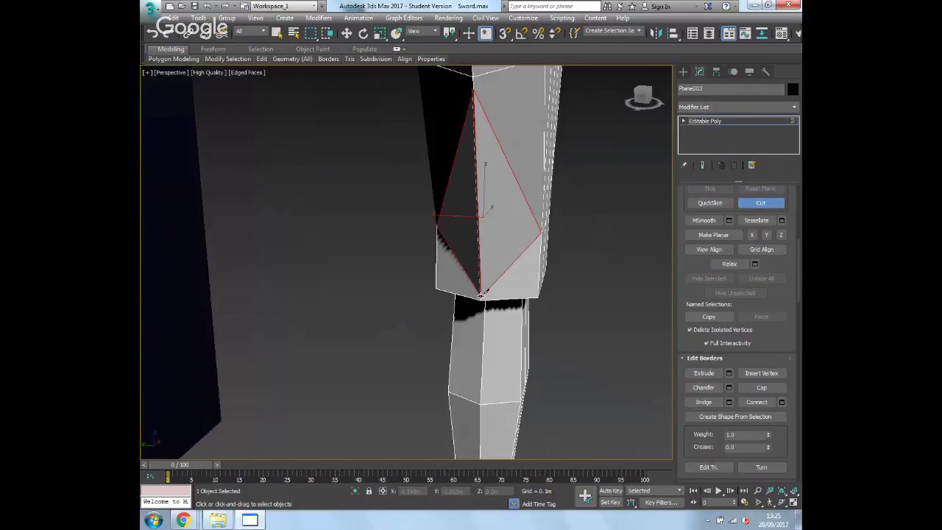
pyautogui.click(480, 294)
# Step: Inspect the closely spaced vertices at both ends of the new side cut at vertex level and end the Cut command
pyautogui.keyDown('alt'); pyautogui.moveTo(578, 262); pyautogui.dragTo(478, 246, button='middle'); pyautogui.keyUp('alt')
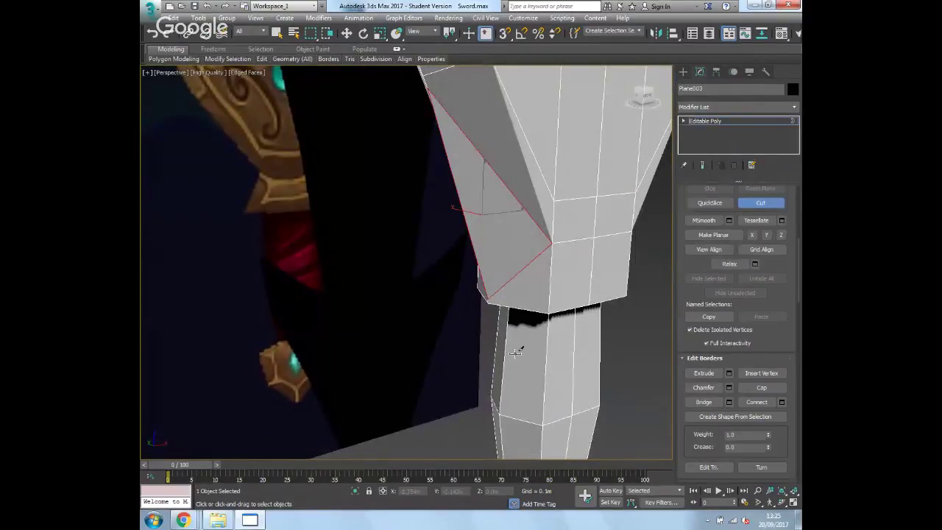
pyautogui.press('1')
pyautogui.keyDown('alt'); pyautogui.moveTo(516, 299); pyautogui.dragTo(570, 269, button='middle'); pyautogui.keyUp('alt')
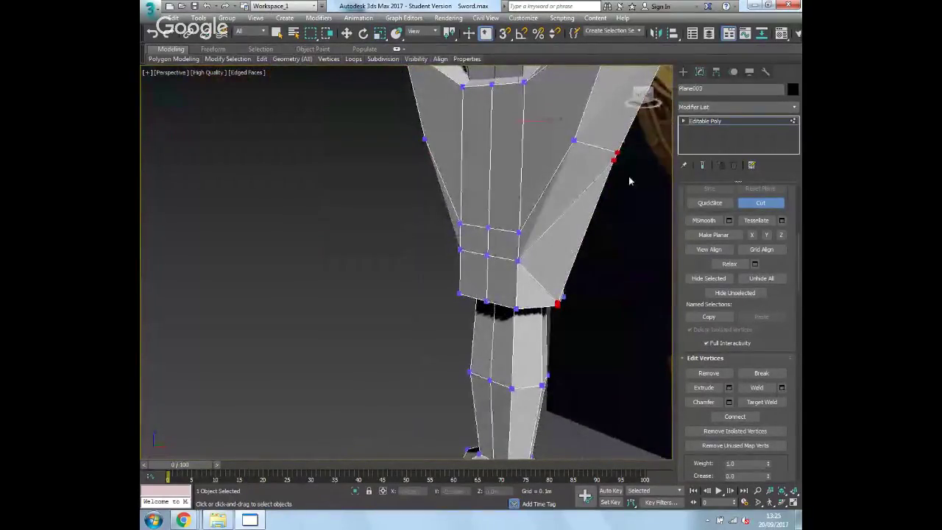
pyautogui.keyDown('alt'); pyautogui.moveTo(563, 164); pyautogui.dragTo(684, 172, button='middle'); pyautogui.keyUp('alt')
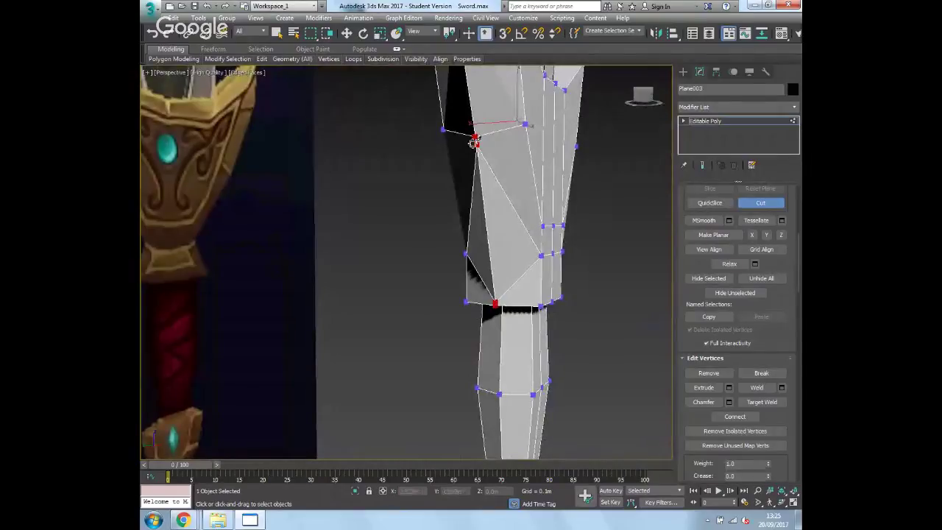
pyautogui.scroll(5, 477, 156)
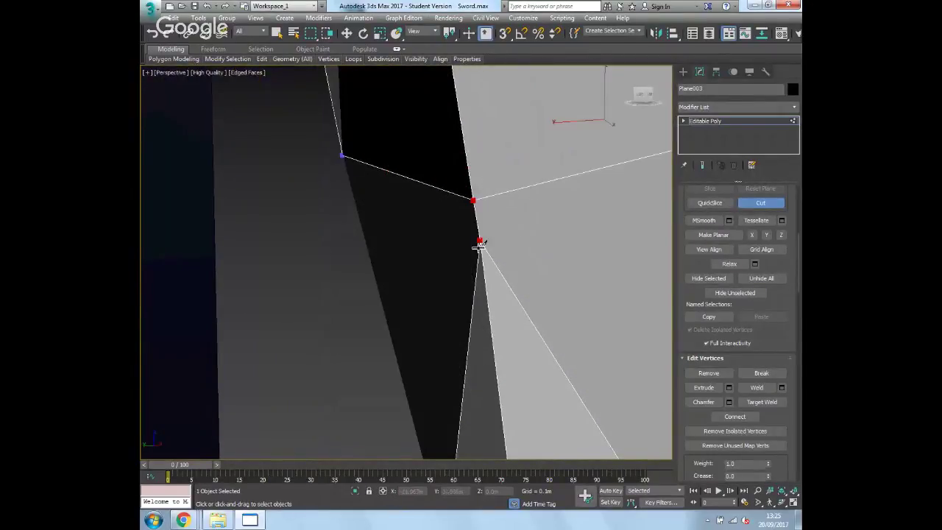
pyautogui.scroll(-4, 416, 238)
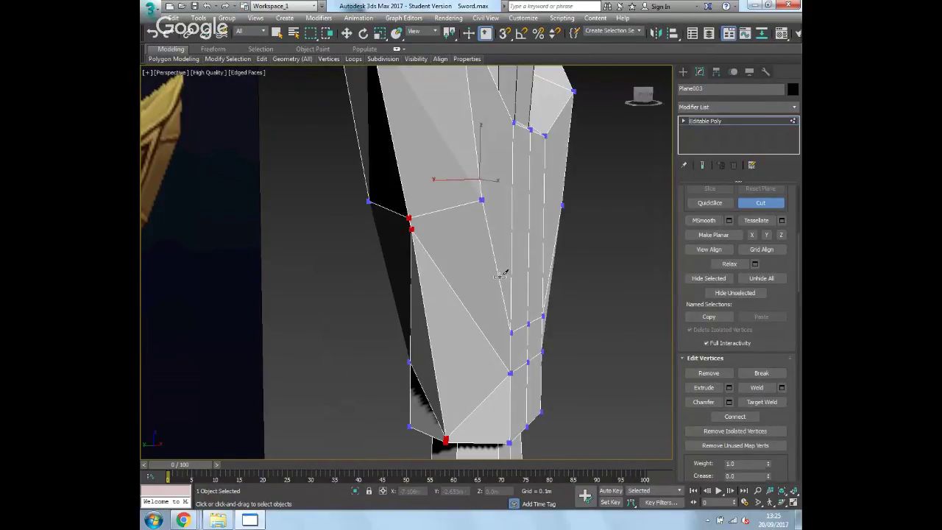
pyautogui.press('r')
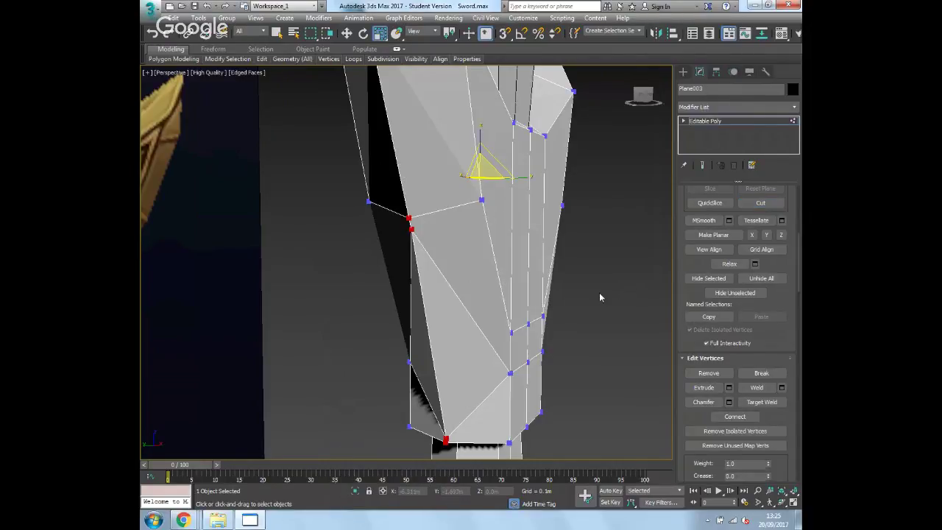
# Step: Target-weld the doubled vertices at the lower corner of the crossguard's side cut, just above the grip
pyautogui.press('1')
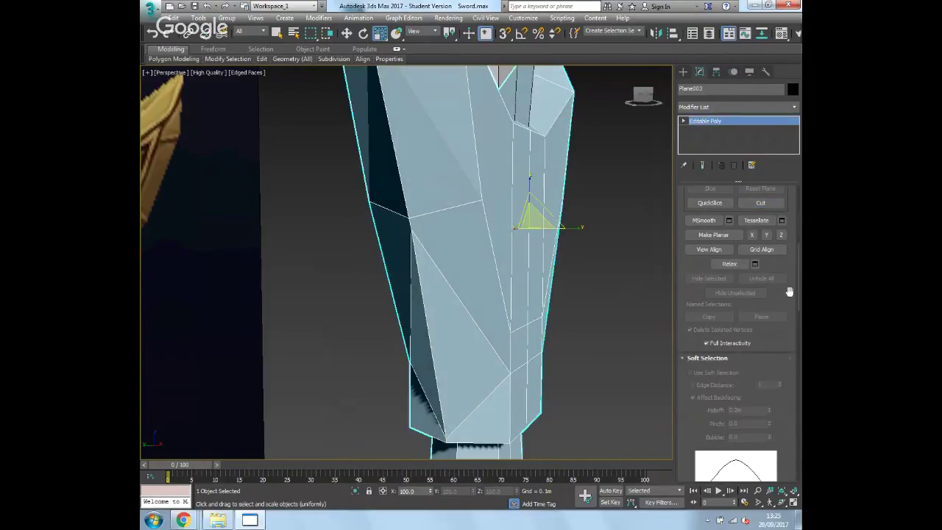
pyautogui.scroll(5, 789, 293)
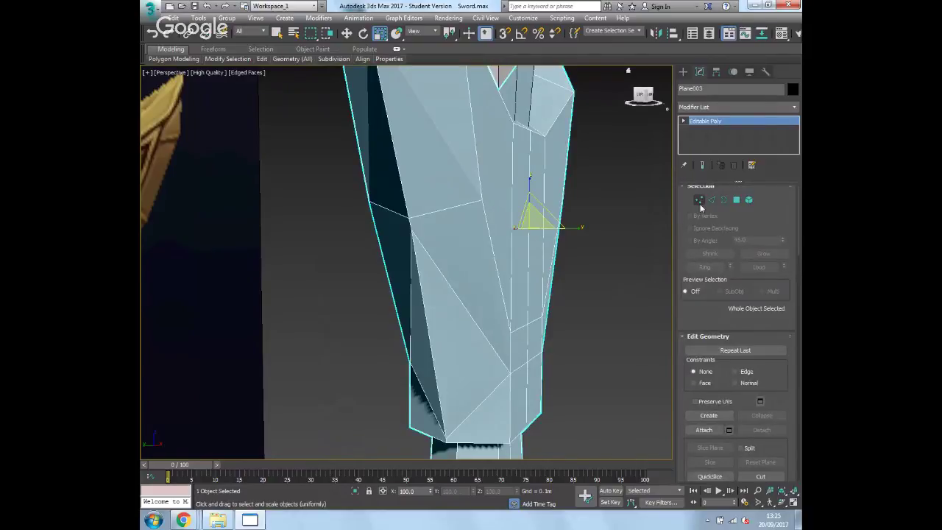
pyautogui.click(698, 201)
pyautogui.moveTo(783, 395); pyautogui.dragTo(777, 215)
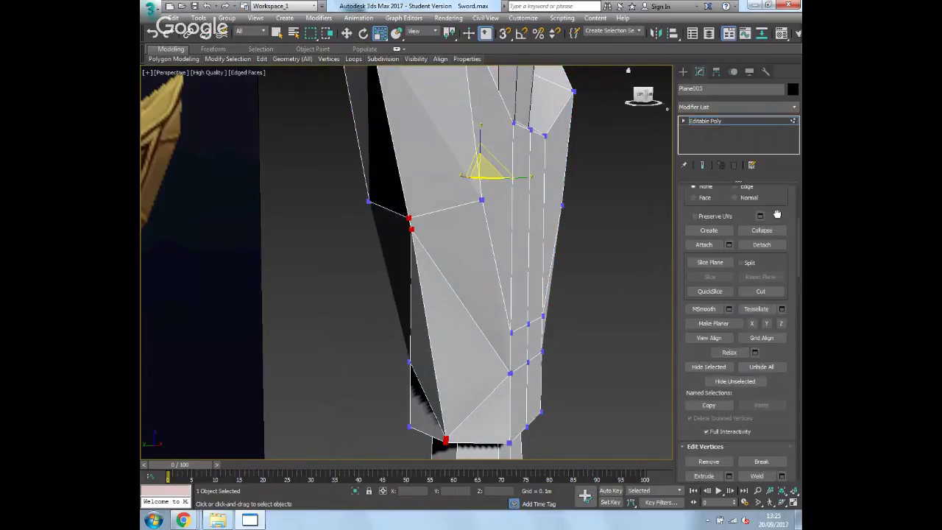
pyautogui.moveTo(782, 375); pyautogui.dragTo(781, 249)
pyautogui.click(761, 364)
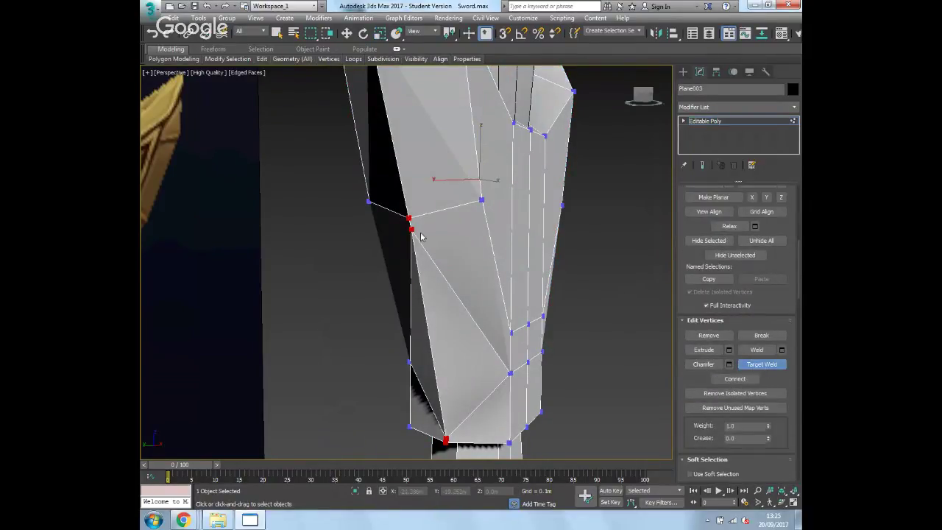
pyautogui.keyDown('alt'); pyautogui.moveTo(465, 243); pyautogui.dragTo(465, 197, button='middle'); pyautogui.keyUp('alt')
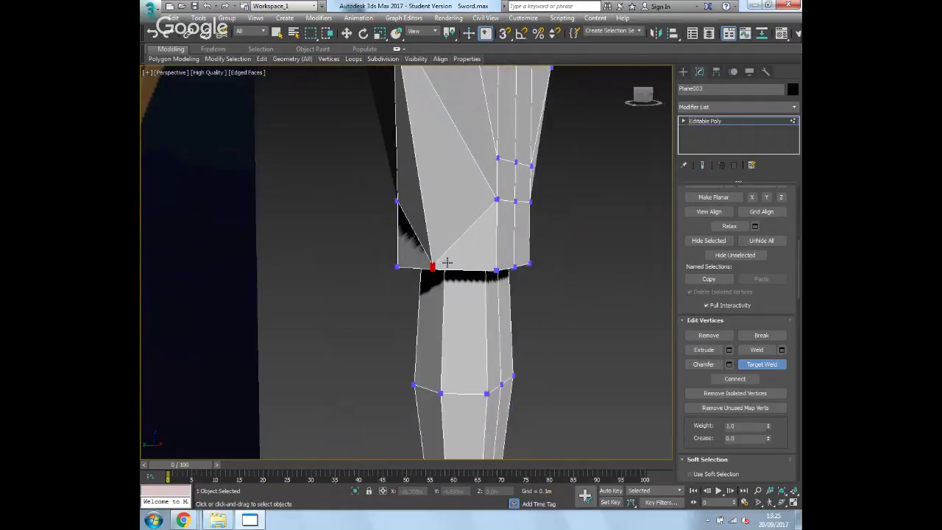
pyautogui.scroll(5, 446, 262)
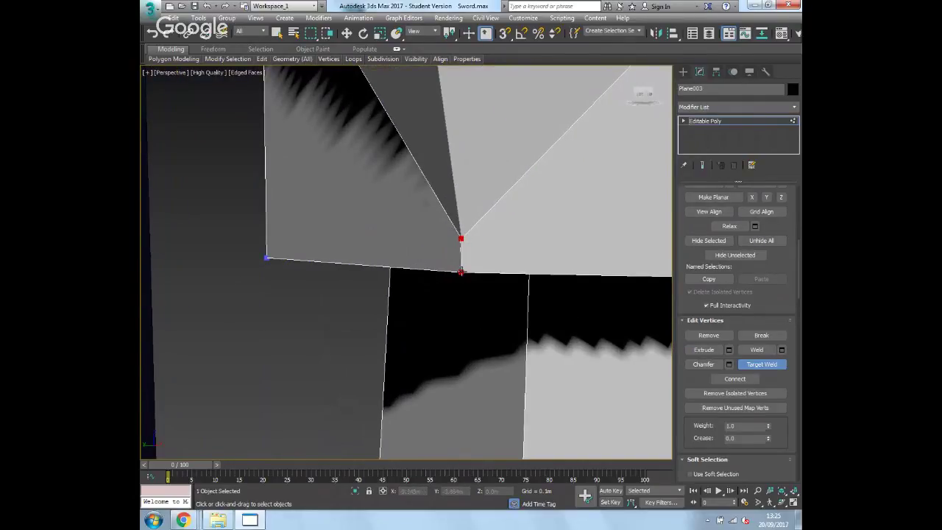
pyautogui.scroll(-6, 479, 234)
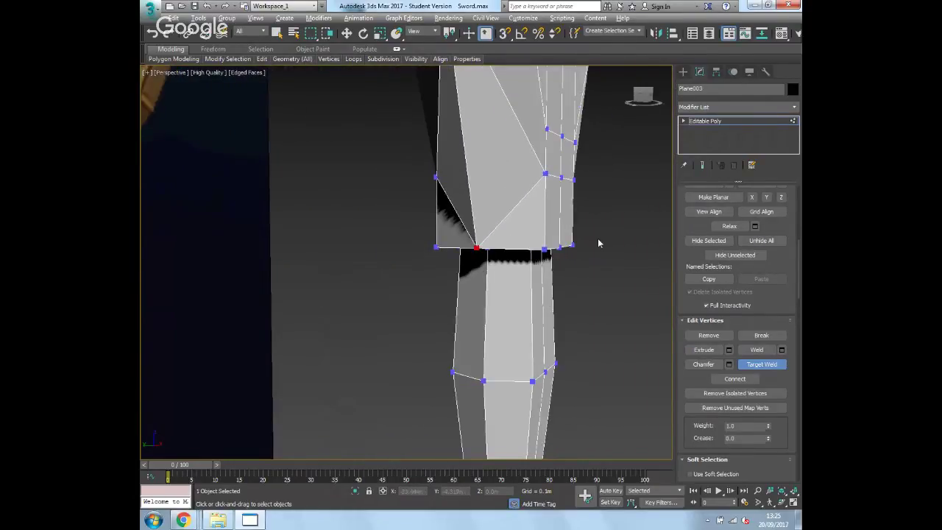
# Step: Target-weld the doubled vertices at the lower corner on the crossguard's other side
pyautogui.keyDown('alt'); pyautogui.moveTo(597, 243); pyautogui.dragTo(530, 263, button='middle'); pyautogui.keyUp('alt')
pyautogui.scroll(5, 530, 263)
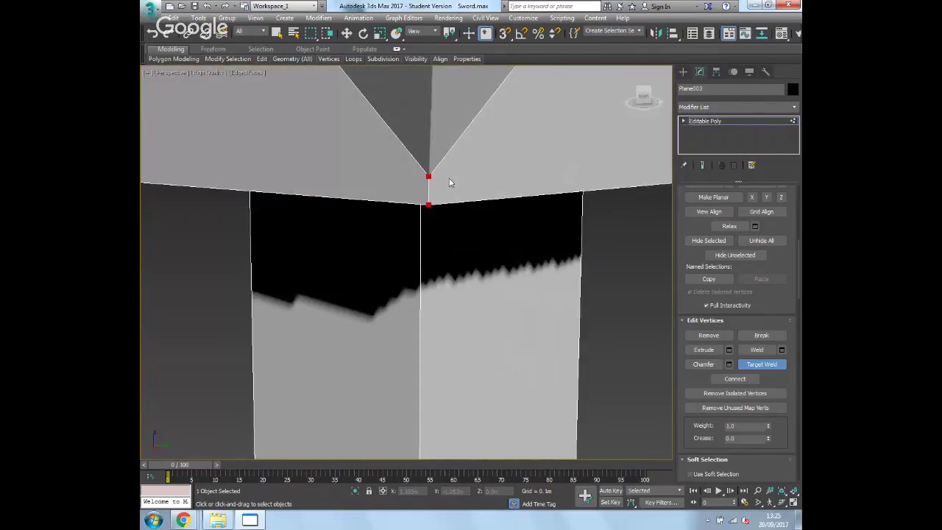
pyautogui.scroll(-6, 476, 204)
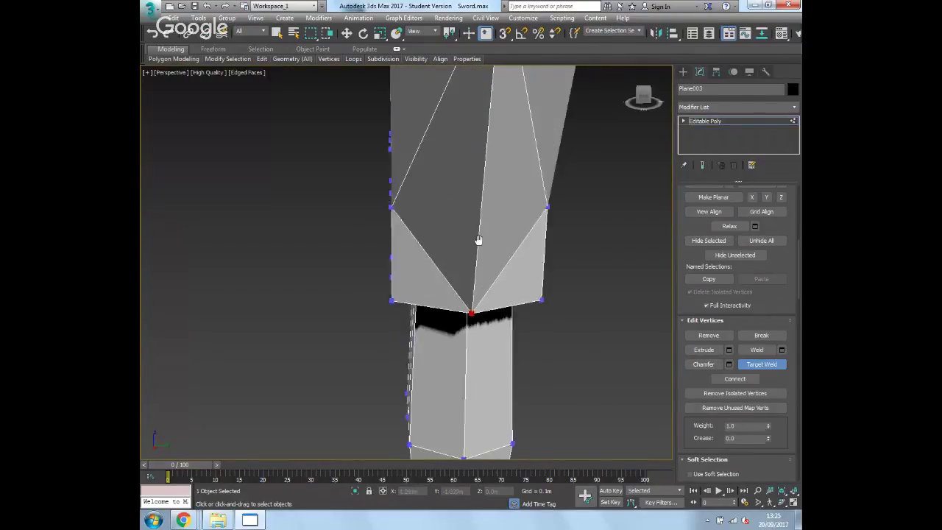
# Step: End target welding on the crossguard, leave vertex level and deselect the mesh
pyautogui.scroll(3, 524, 179)
pyautogui.click(508, 166)
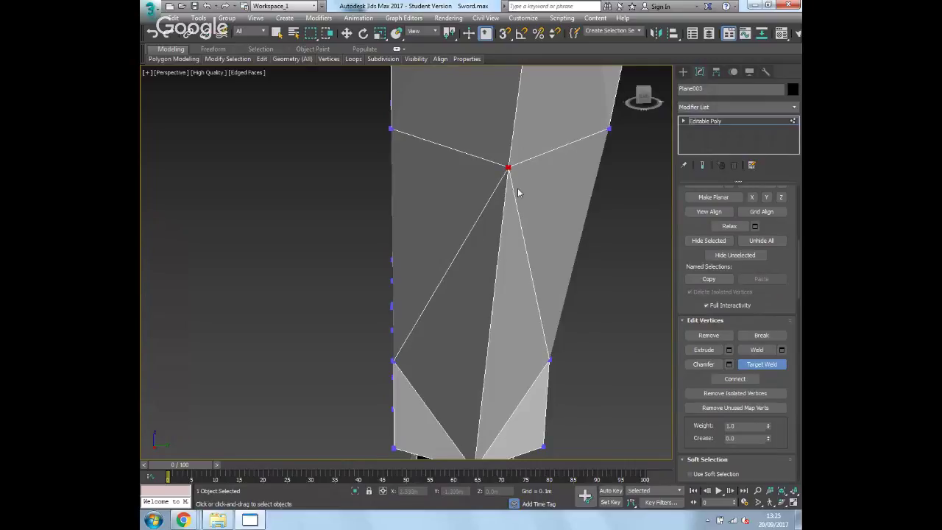
pyautogui.click(761, 364)
pyautogui.press('r')
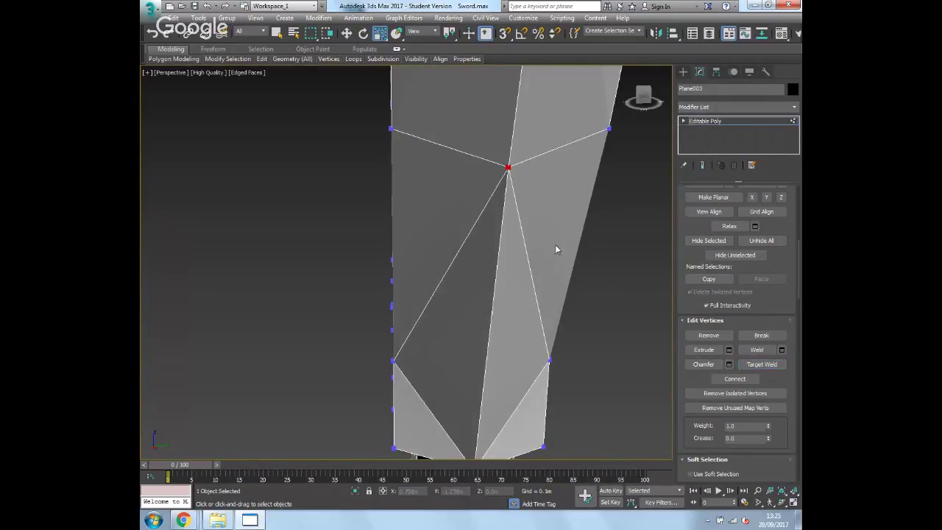
pyautogui.scroll(-8, 555, 244)
pyautogui.keyDown('alt'); pyautogui.moveTo(555, 244); pyautogui.dragTo(508, 150, button='middle'); pyautogui.keyUp('alt')
pyautogui.click(701, 124)
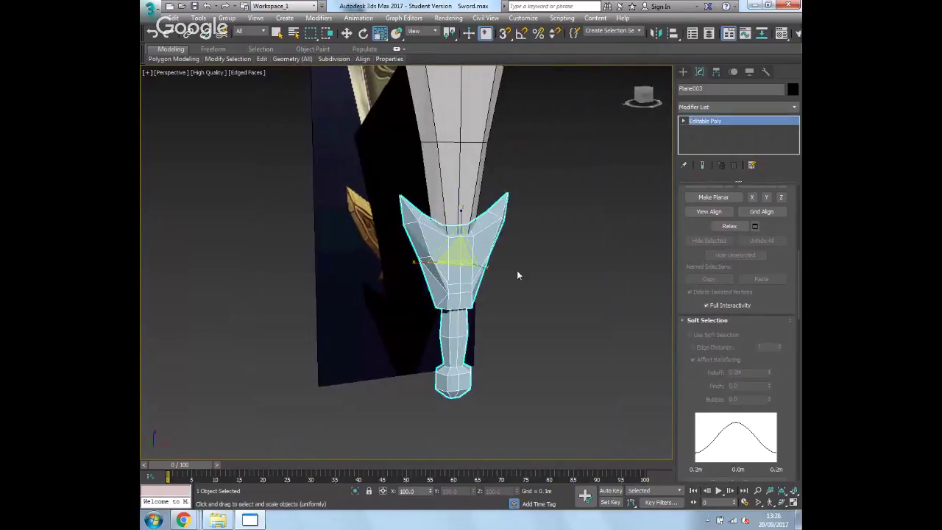
pyautogui.click(517, 270)
# Step: Examine the crossguard, grip and blade against the reference image in the front view
pyautogui.press('f')
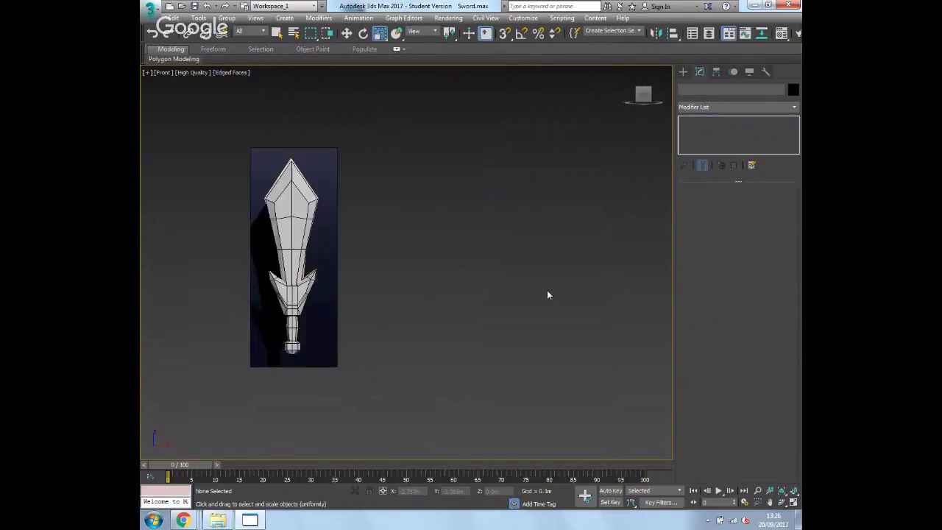
pyautogui.press('z')
pyautogui.scroll(5, 487, 268)
pyautogui.scroll(-2, 482, 287)
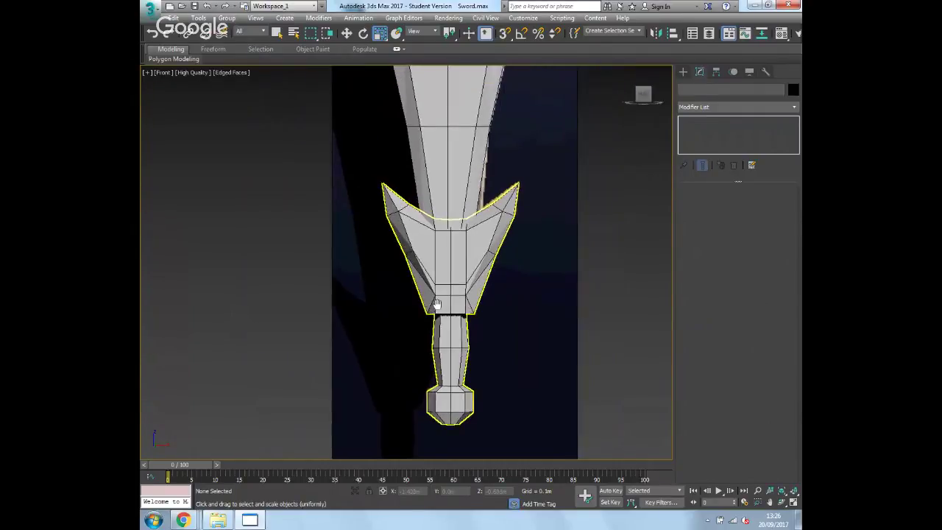
pyautogui.scroll(1, 507, 301)
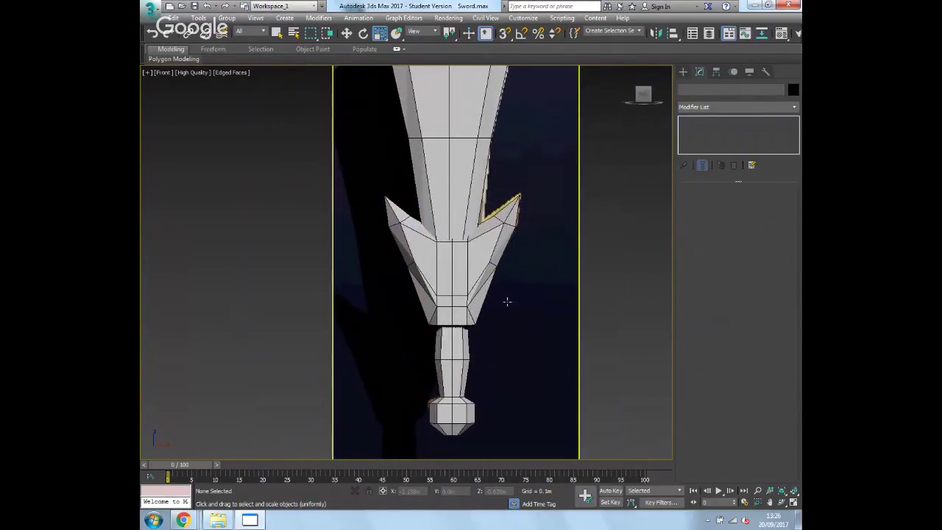
pyautogui.click(506, 315)
pyautogui.click(474, 303)
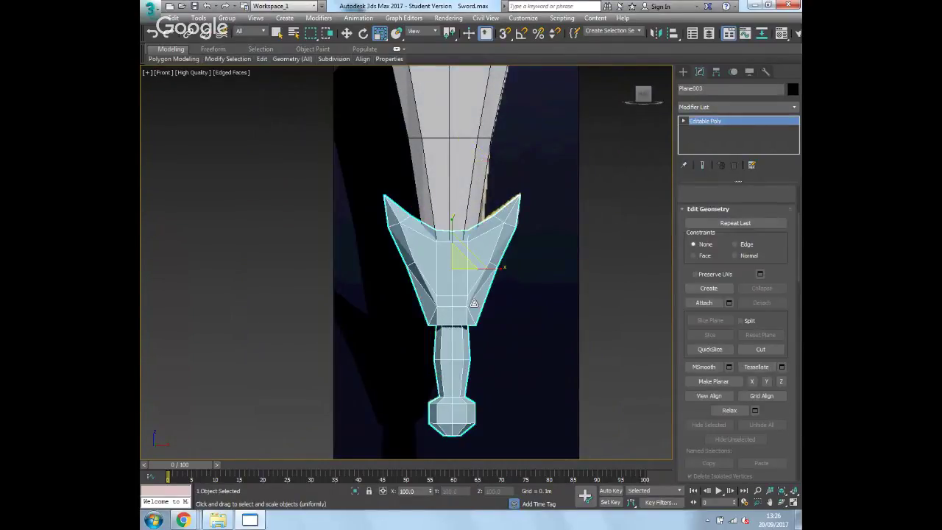
pyautogui.moveTo(493, 233); pyautogui.dragTo(515, 357, button='middle')
# Step: Move the reference image plane sideways along X until it clears the sword model
pyautogui.click(462, 257)
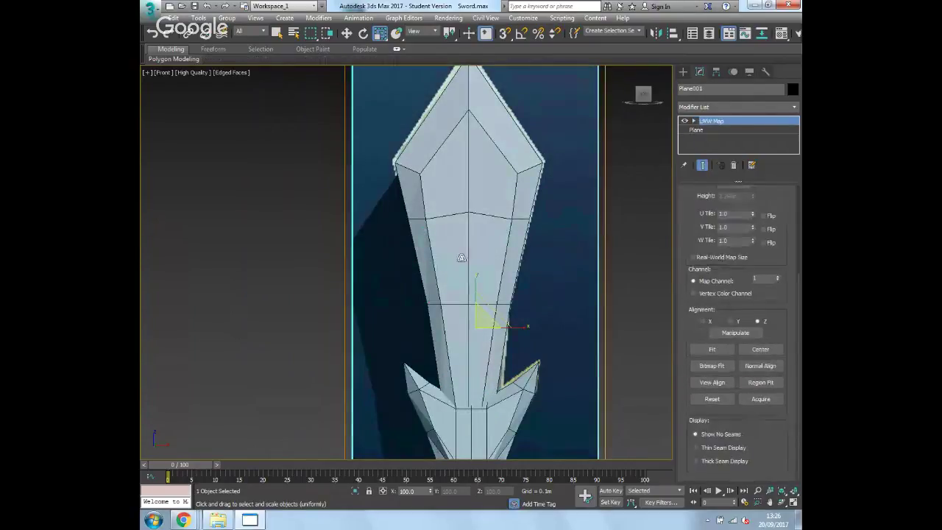
pyautogui.click(613, 185)
pyautogui.click(535, 167)
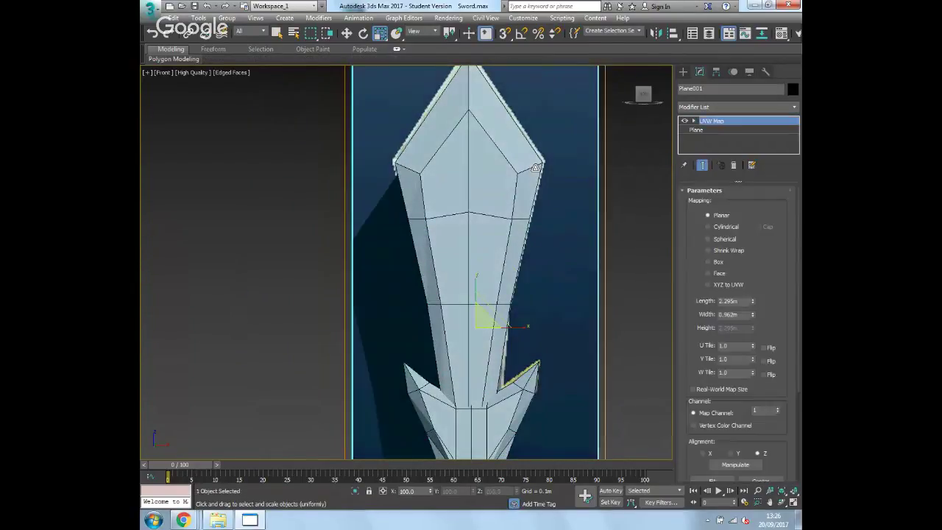
pyautogui.rightClick(569, 161)
pyautogui.click(663, 136)
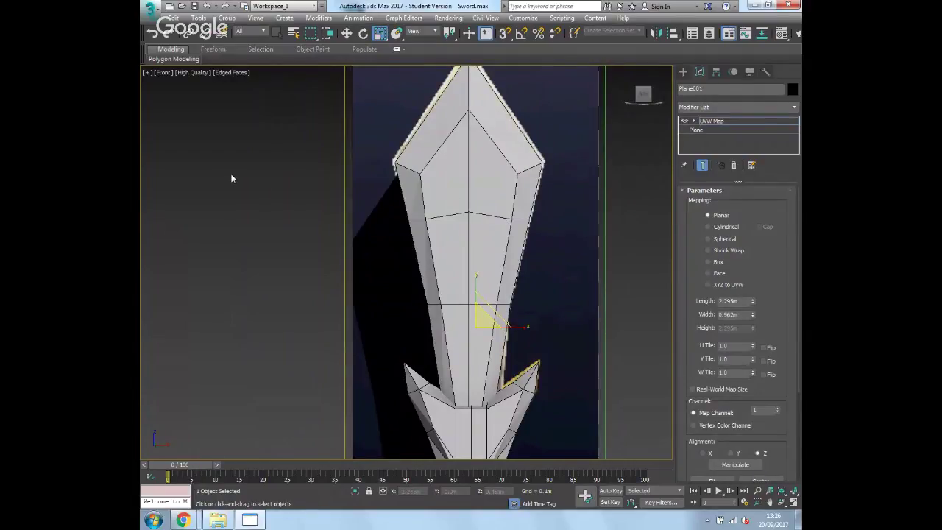
pyautogui.click(594, 170)
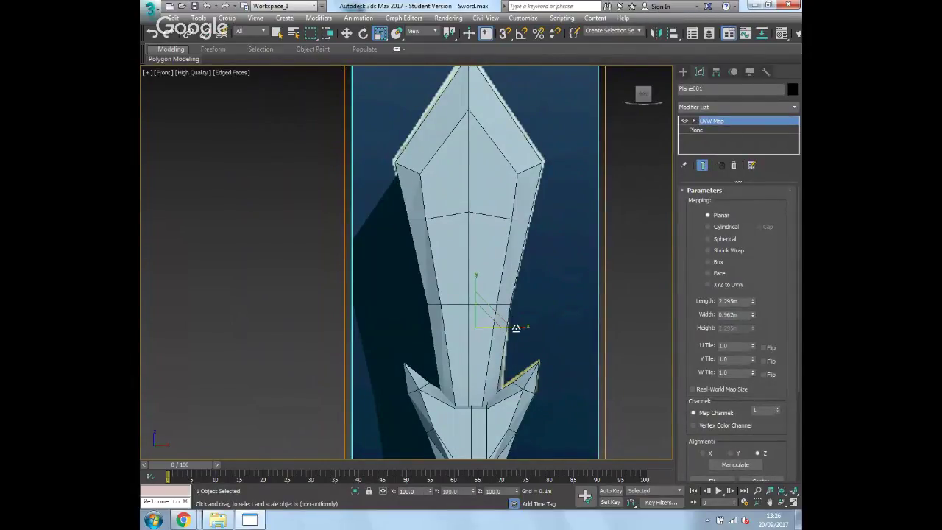
pyautogui.press('w')
pyautogui.moveTo(515, 327); pyautogui.dragTo(455, 330)
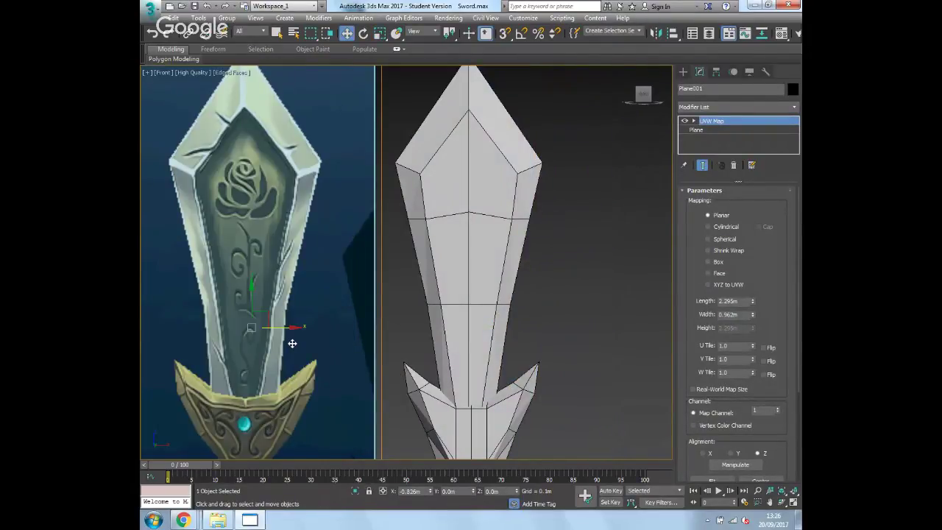
# Step: Select the blade and switch the material editor to Slate mode
pyautogui.click(526, 286)
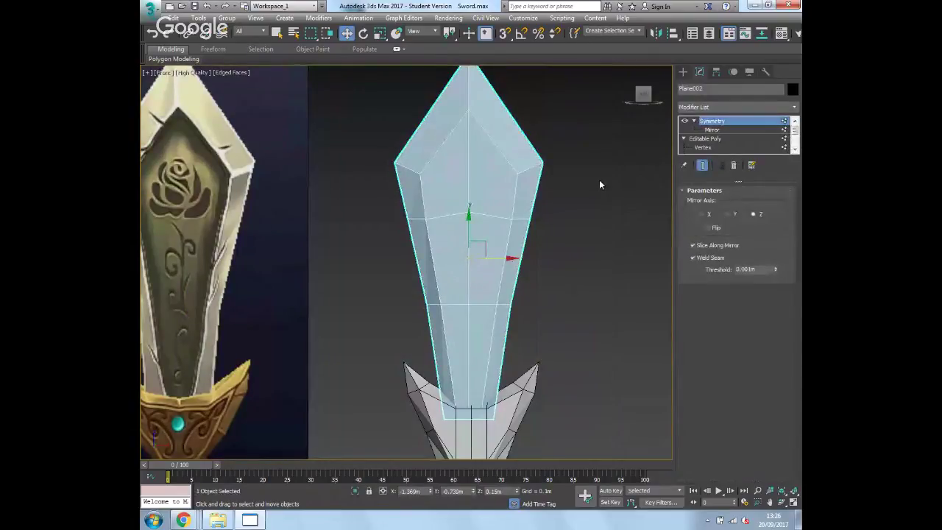
pyautogui.press('m')
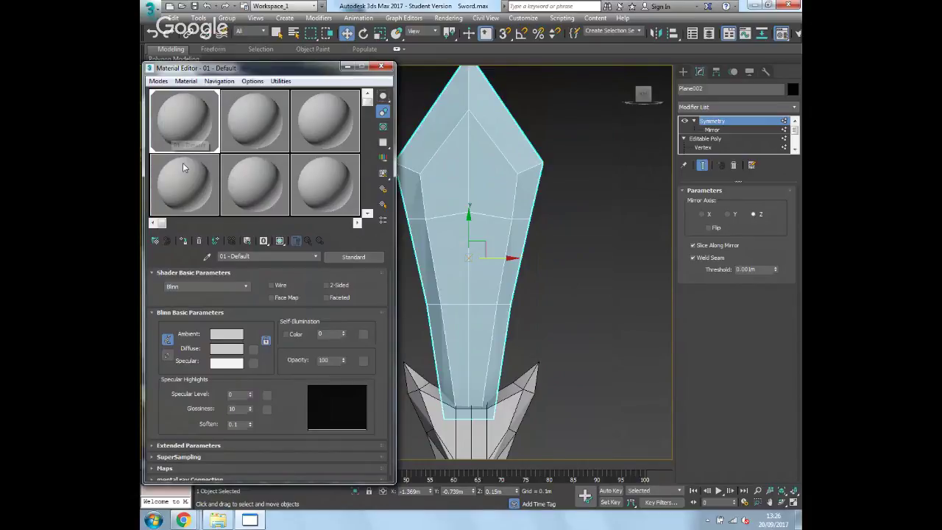
pyautogui.click(157, 80)
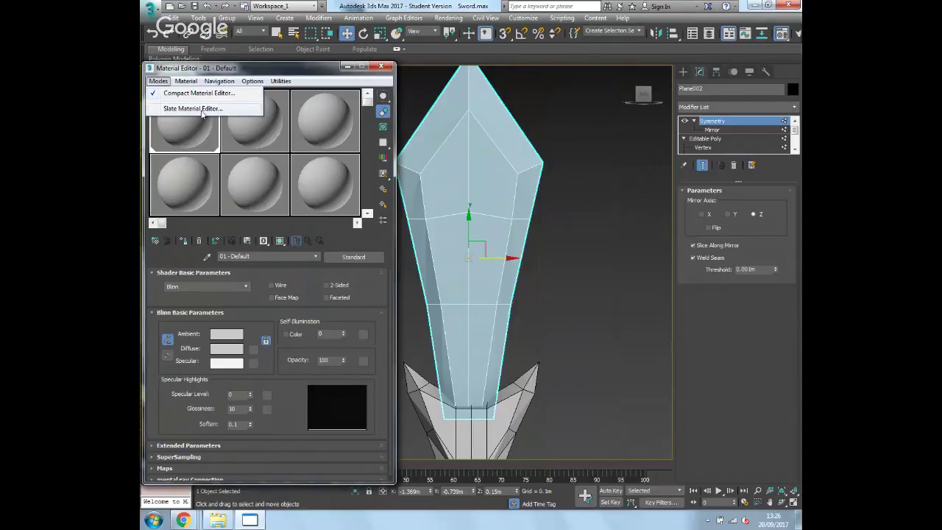
pyautogui.click(201, 109)
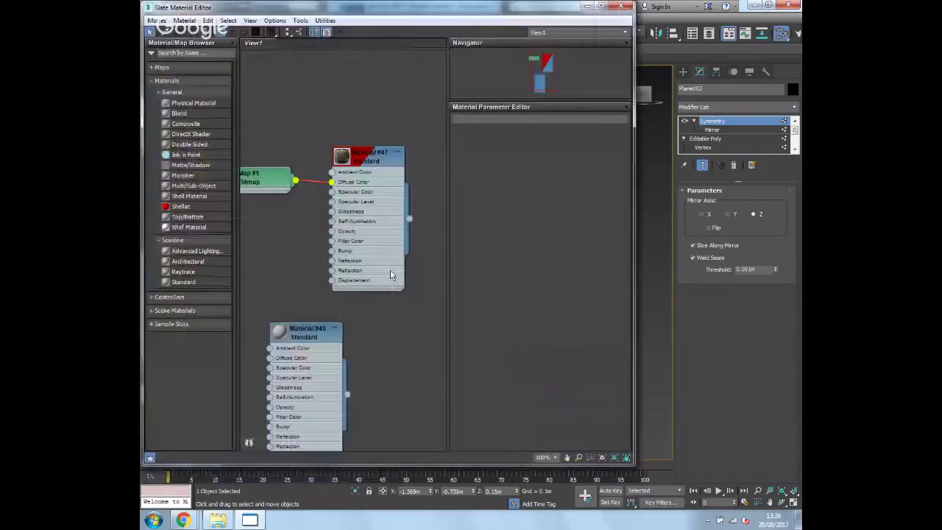
# Step: Delete the existing material nodes and the bitmap node from the material view
pyautogui.click(376, 157)
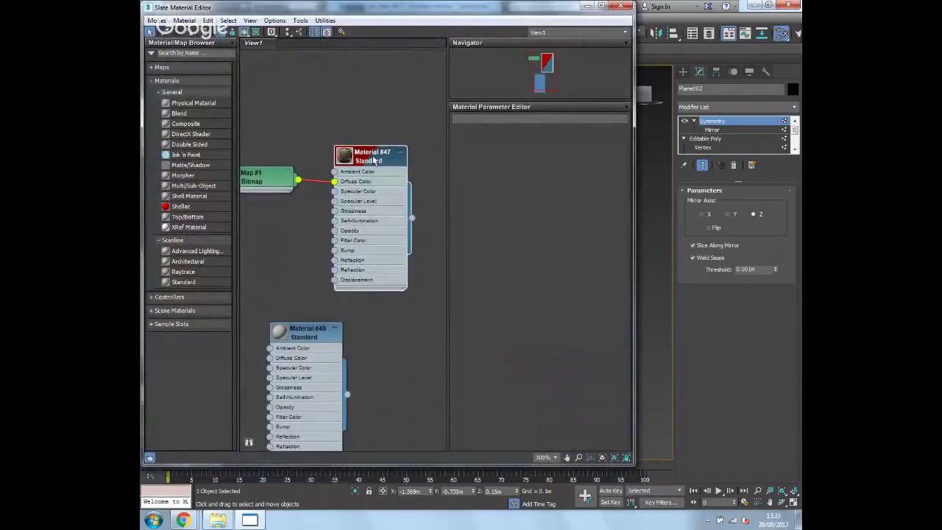
pyautogui.press('Delete')
pyautogui.click(259, 179)
pyautogui.press('Delete')
pyautogui.press('Delete')
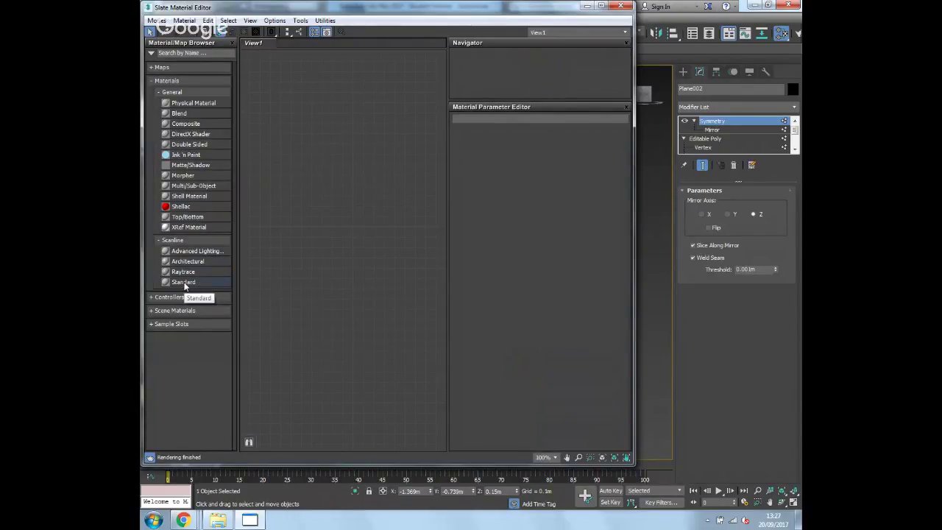
# Step: Add a Standard material and load try3.png from the Sword folder as the bitmap for its Diffuse Color
pyautogui.moveTo(277, 6); pyautogui.dragTo(280, 15)
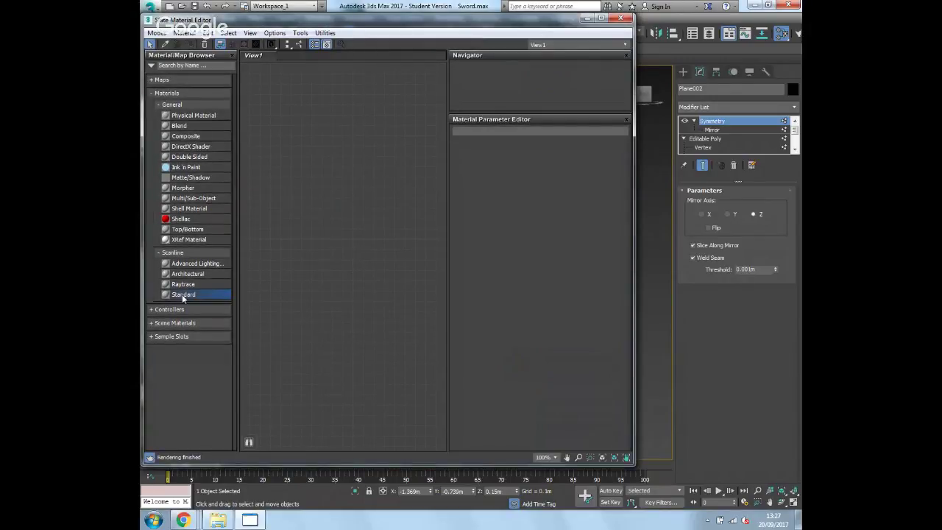
pyautogui.moveTo(182, 295); pyautogui.dragTo(392, 176)
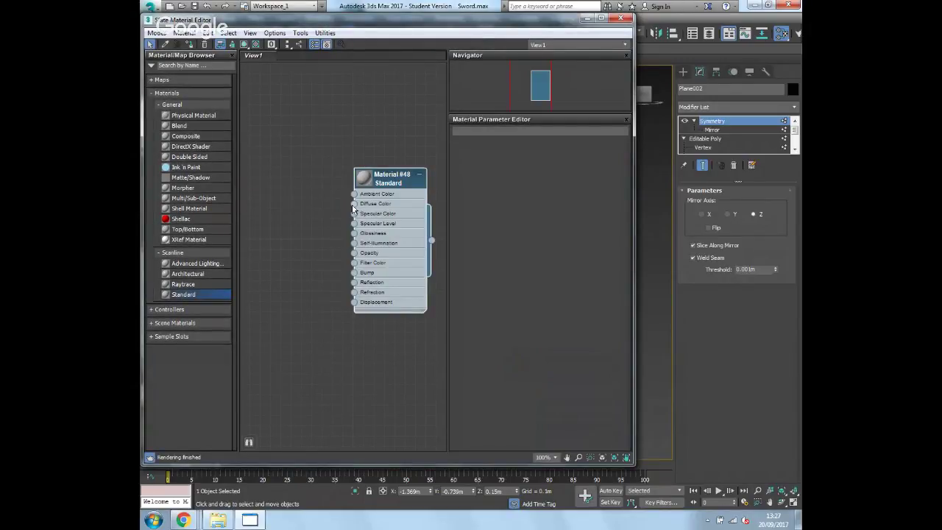
pyautogui.moveTo(354, 203); pyautogui.dragTo(303, 207)
pyautogui.moveTo(344, 231)
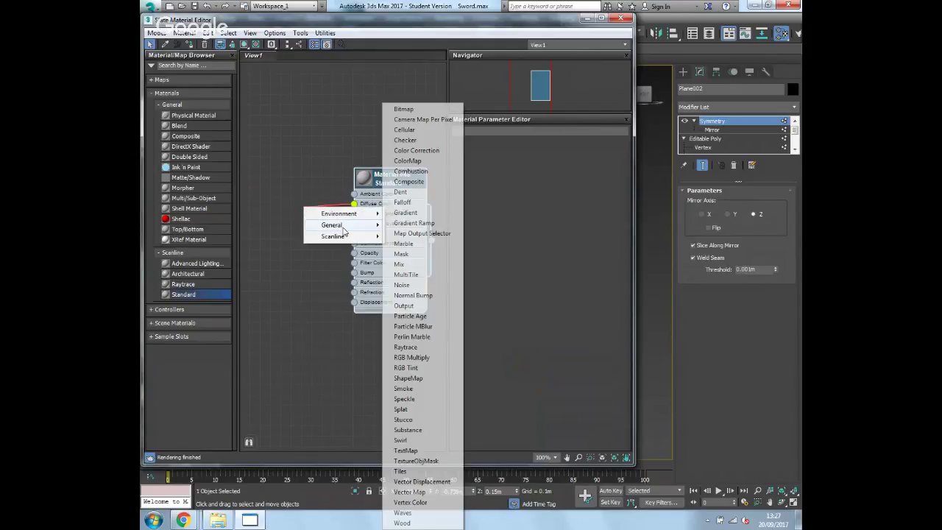
pyautogui.click(428, 110)
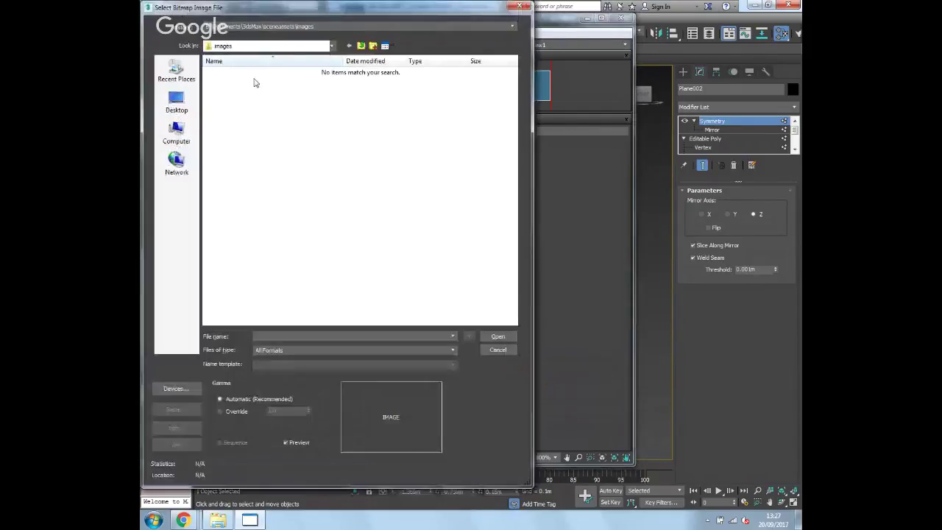
pyautogui.click(178, 103)
pyautogui.doubleClick(360, 127)
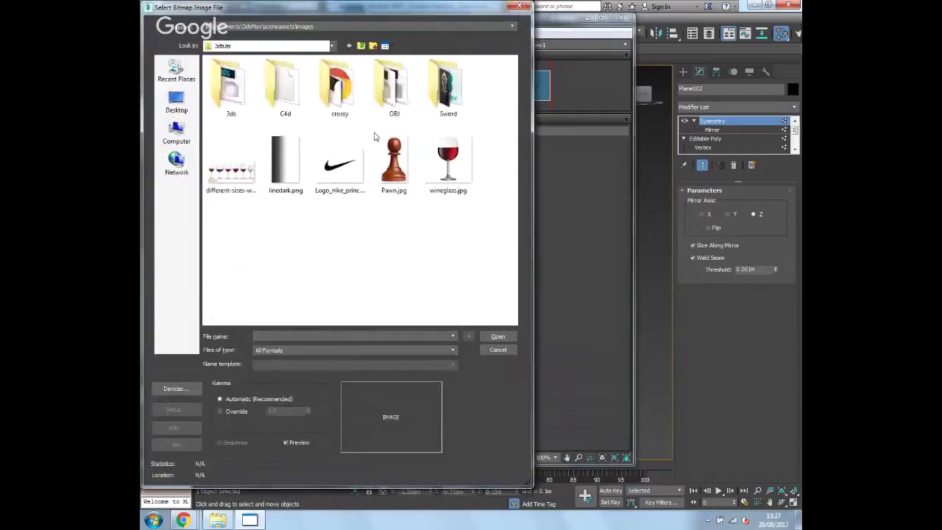
pyautogui.doubleClick(445, 97)
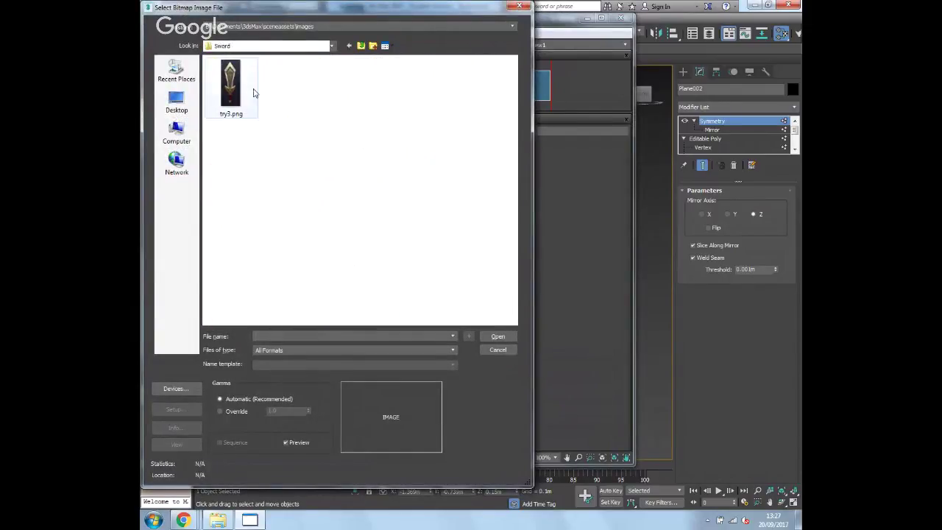
pyautogui.click(251, 99)
pyautogui.click(498, 337)
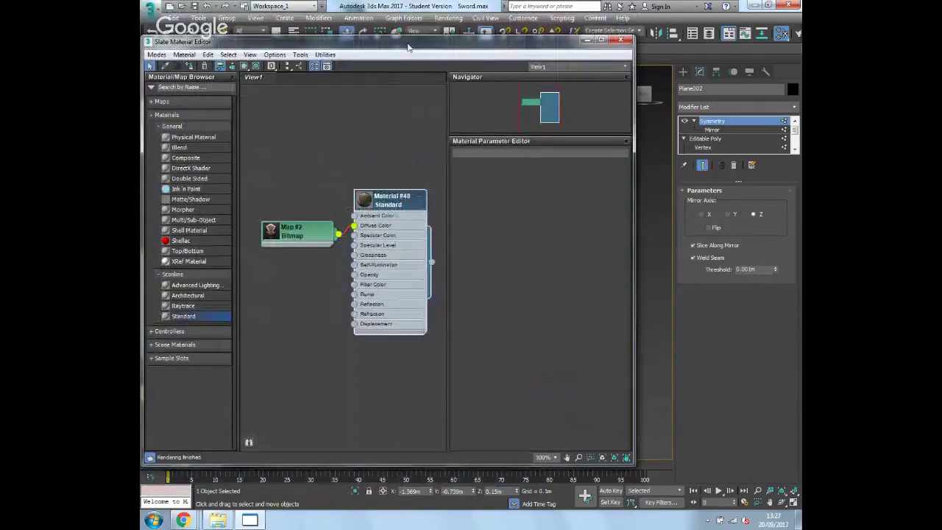
# Step: Assign the new material to the blade, show it shaded in the viewport and minimise the material editor
pyautogui.moveTo(403, 34); pyautogui.dragTo(403, 265)
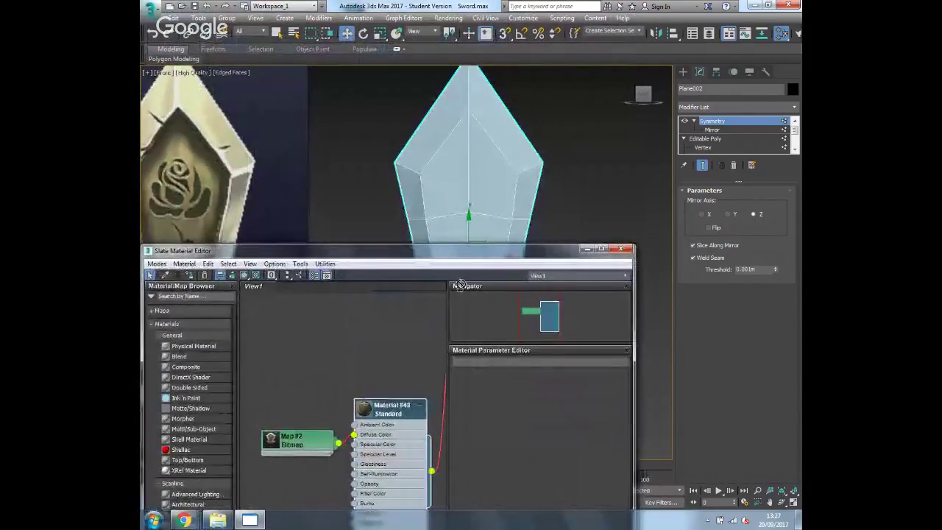
pyautogui.click(244, 276)
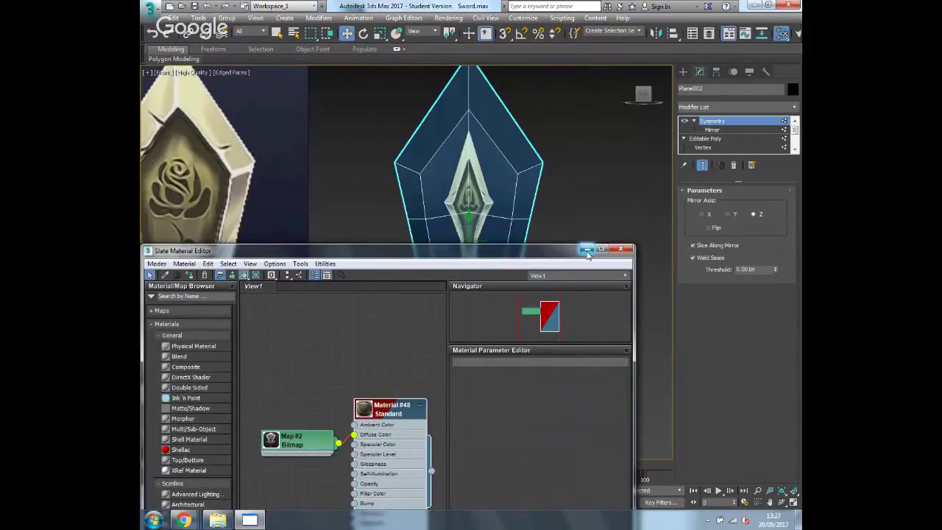
pyautogui.click(587, 250)
pyautogui.moveTo(570, 334); pyautogui.dragTo(550, 300, button='middle')
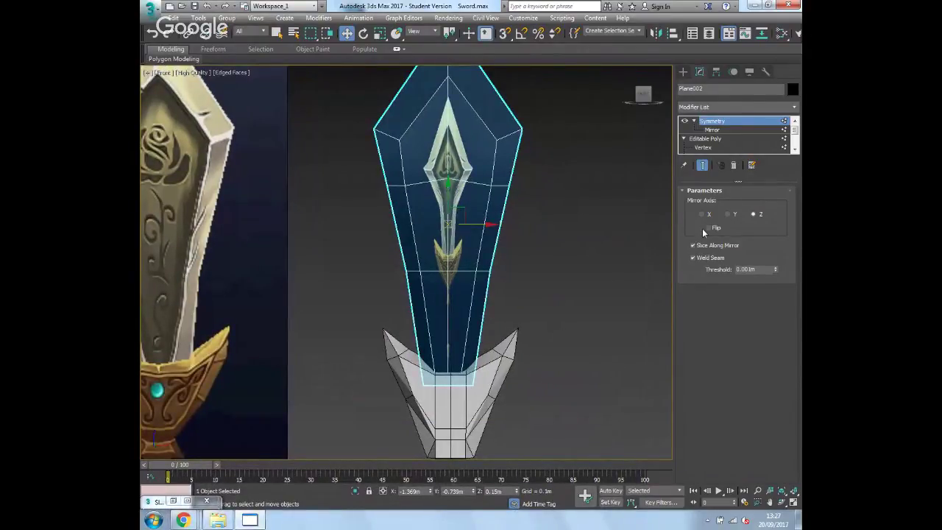
# Step: Collapse the blade's entire modifier stack, including Symmetry, into a single Editable Poly
pyautogui.rightClick(719, 125)
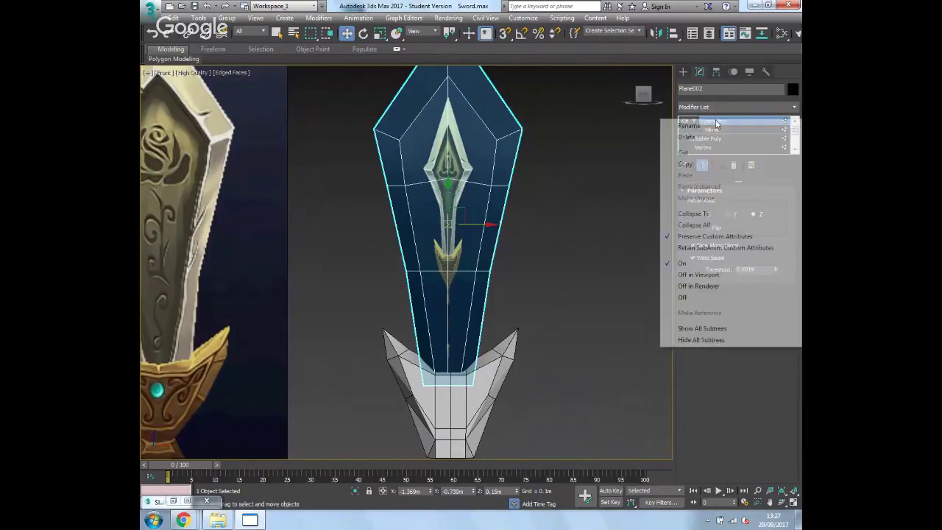
pyautogui.click(713, 224)
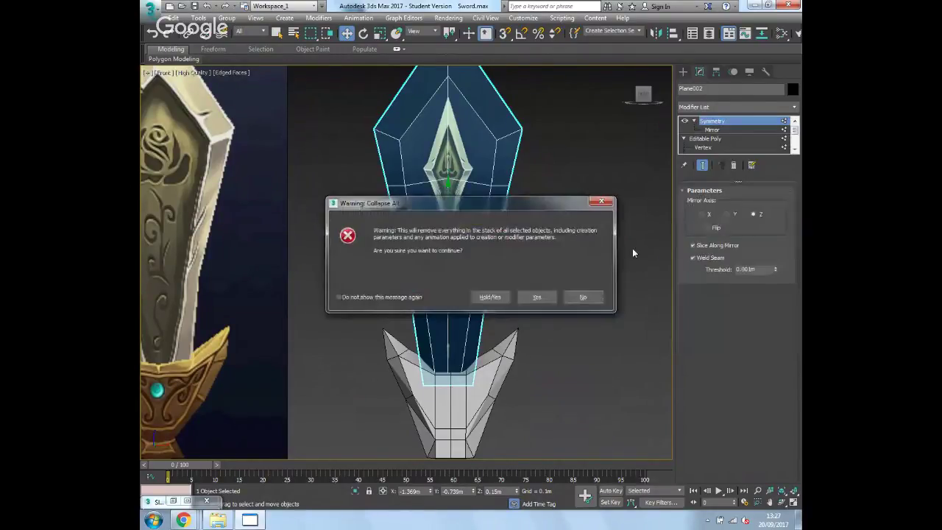
pyautogui.click(536, 297)
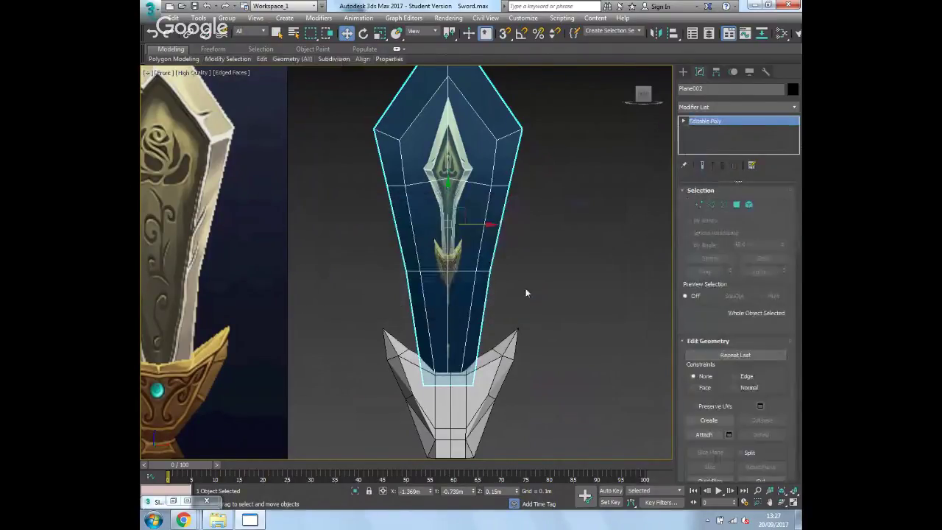
# Step: Apply a UVW Map modifier to the blade
pyautogui.click(795, 109)
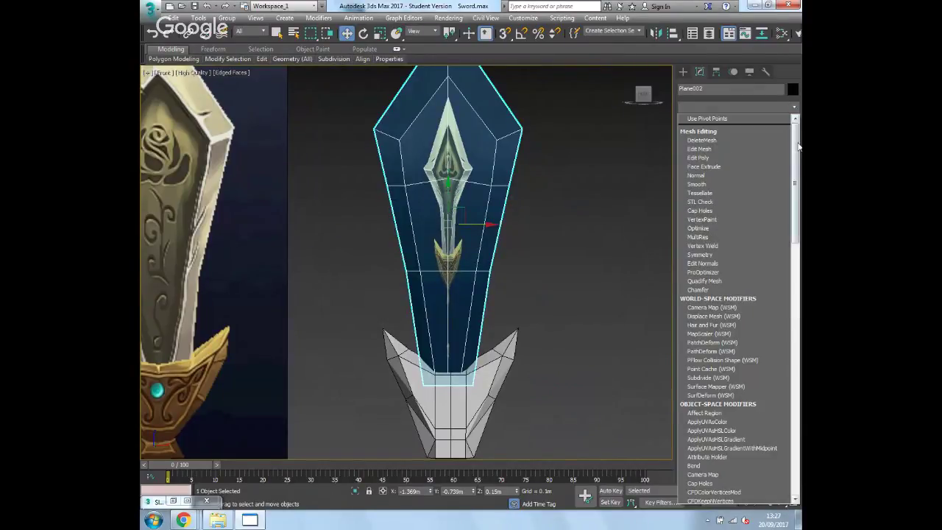
pyautogui.moveTo(795, 144); pyautogui.dragTo(795, 403)
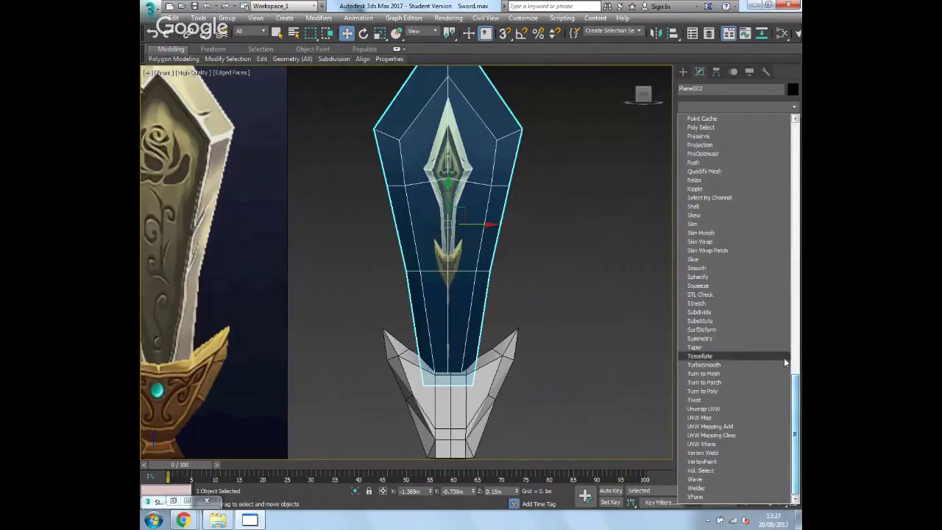
pyautogui.scroll(-4, 783, 358)
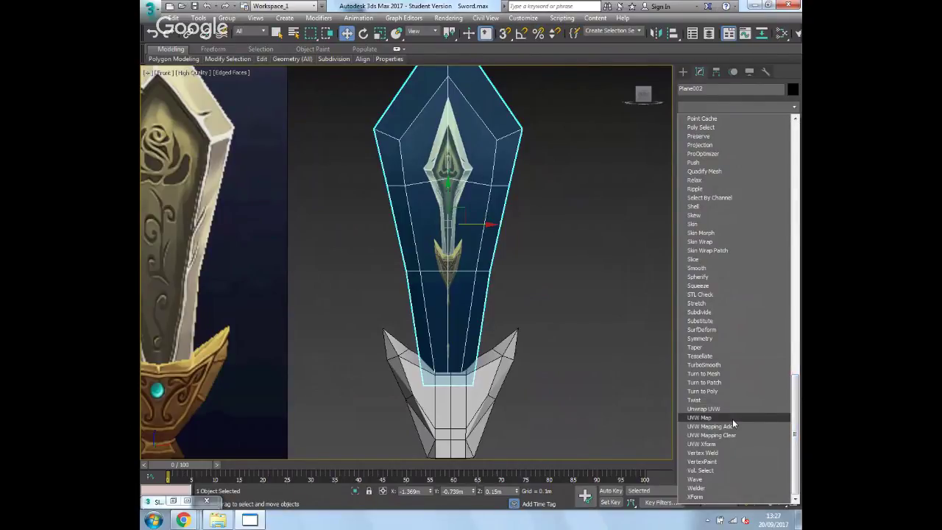
pyautogui.click(732, 418)
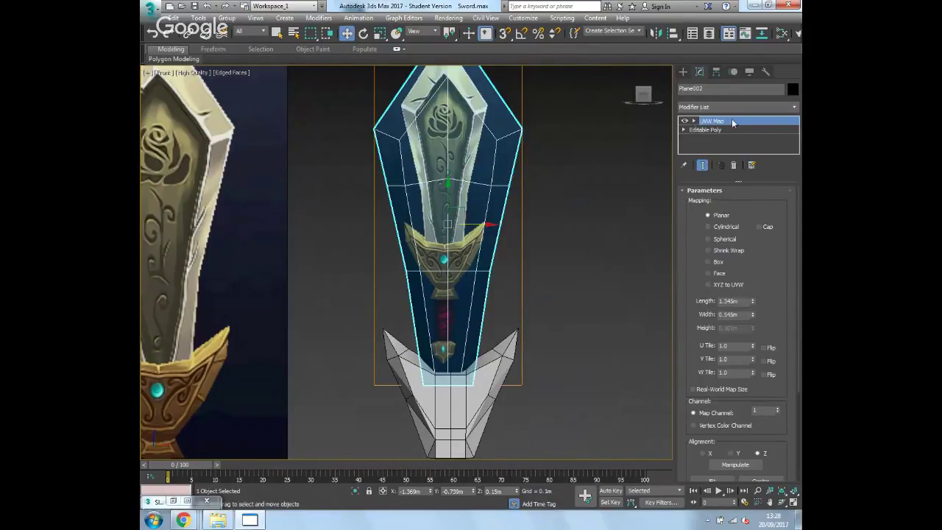
# Step: Move and scale the blade's UVW Map gizmo so the pictured blade lines up with the mesh outline
pyautogui.click(693, 121)
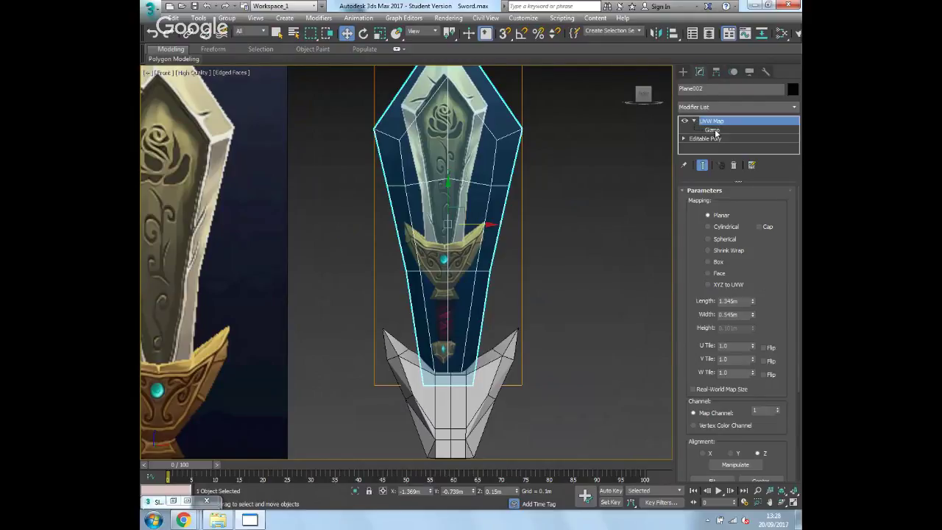
pyautogui.click(712, 130)
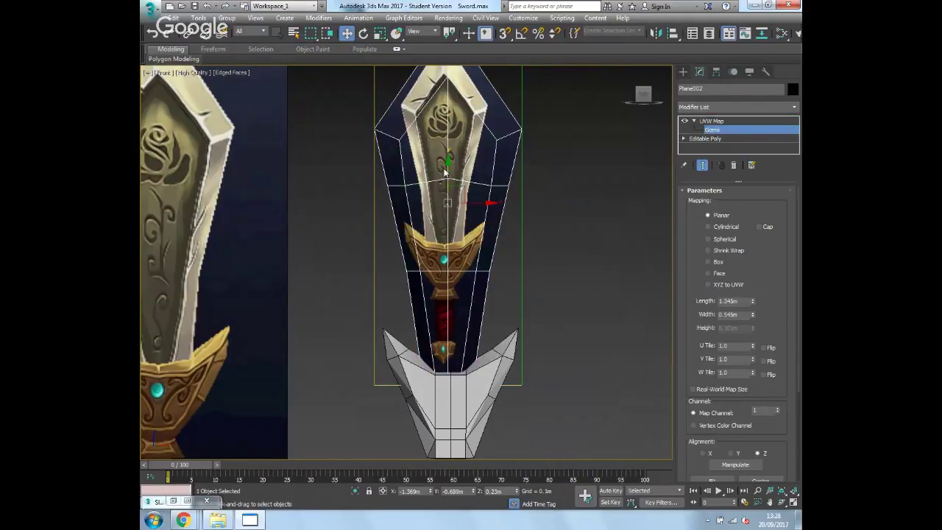
pyautogui.moveTo(449, 170); pyautogui.dragTo(448, 238)
pyautogui.press('r')
pyautogui.press('w')
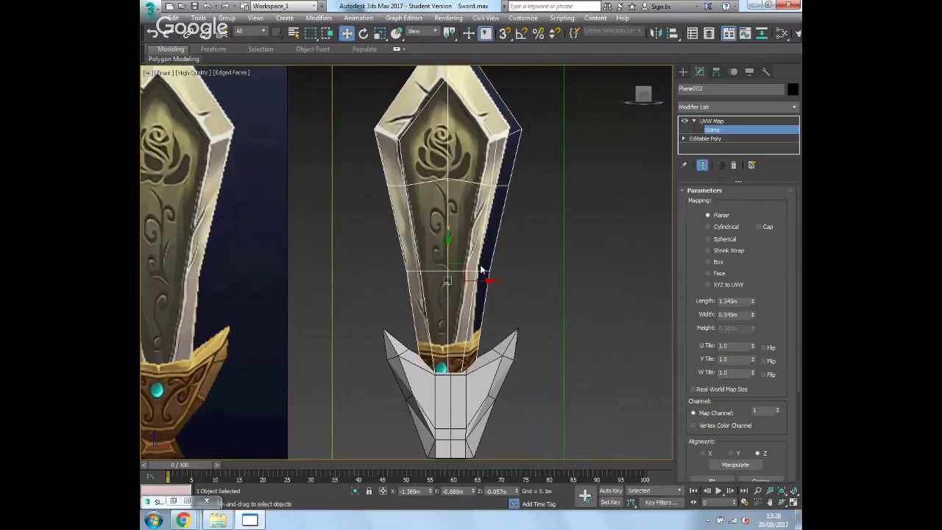
pyautogui.moveTo(481, 280); pyautogui.dragTo(454, 262)
pyautogui.press('r')
pyautogui.press('w')
pyautogui.moveTo(483, 294); pyautogui.dragTo(485, 294)
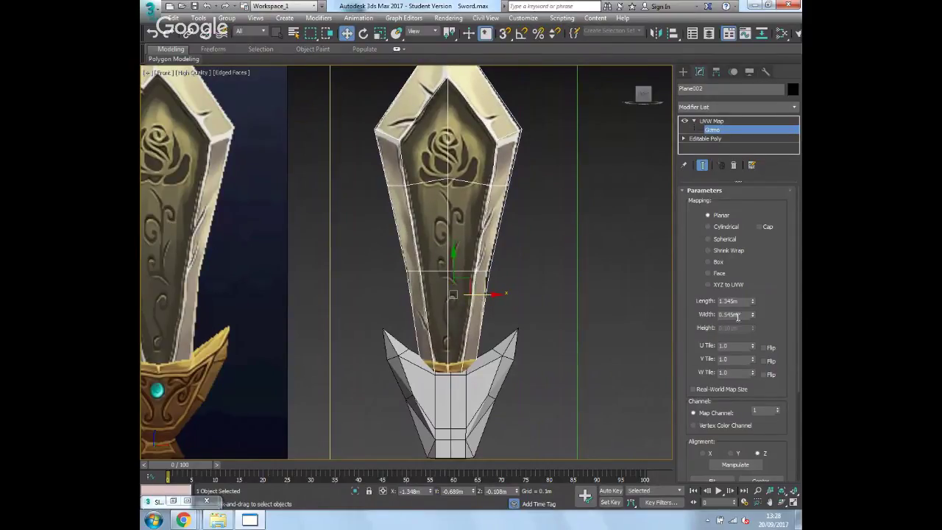
# Step: Set the blade mapping's length to 1.385 m and width to 0.567 m, and shift its gizmo slightly down
pyautogui.moveTo(752, 317); pyautogui.dragTo(752, 299)
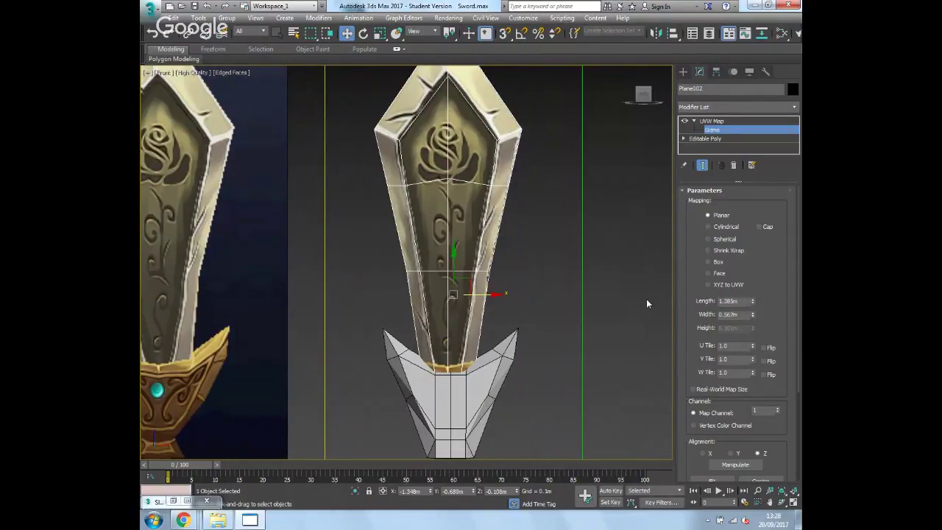
pyautogui.moveTo(364, 200); pyautogui.dragTo(370, 245, button='middle')
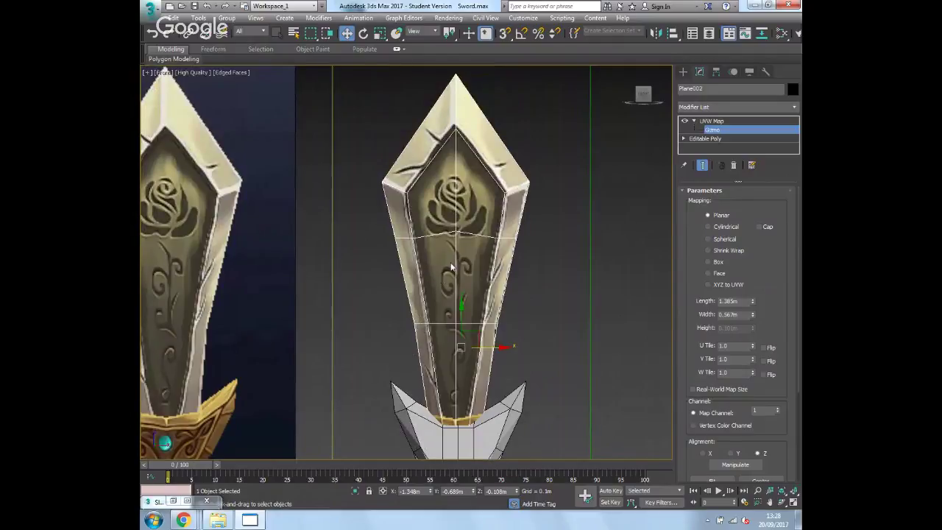
pyautogui.press('e')
pyautogui.press('r')
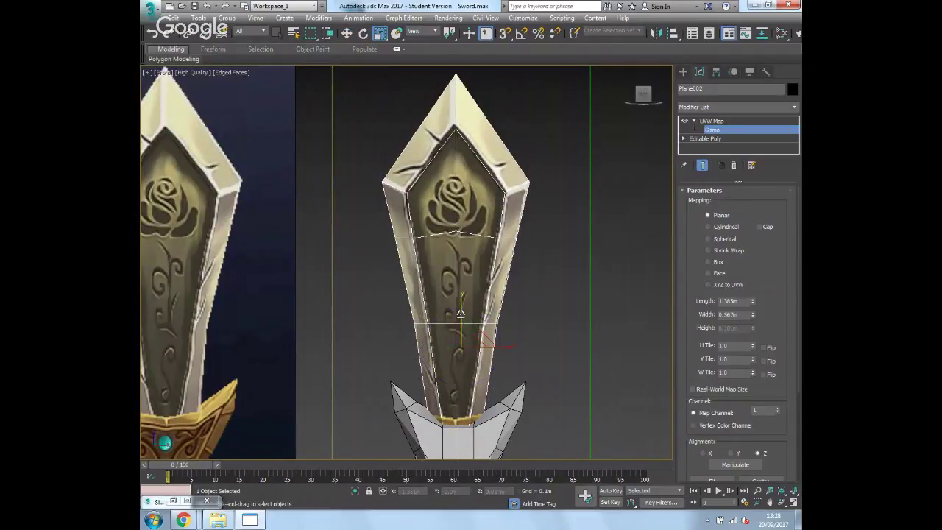
pyautogui.press('w')
pyautogui.moveTo(459, 314); pyautogui.dragTo(466, 317)
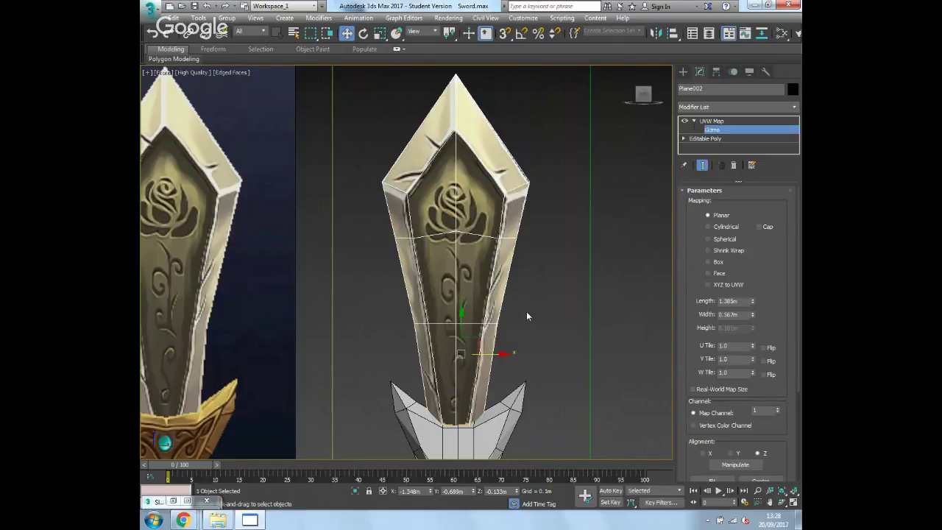
pyautogui.scroll(-3, 530, 354)
pyautogui.keyDown('alt'); pyautogui.moveTo(532, 384); pyautogui.dragTo(515, 368, button='middle'); pyautogui.keyUp('alt')
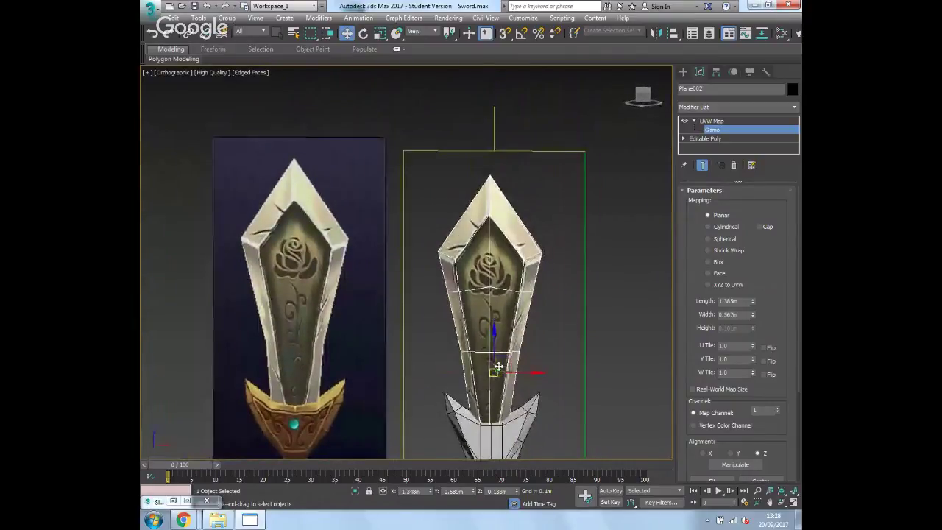
pyautogui.click(711, 121)
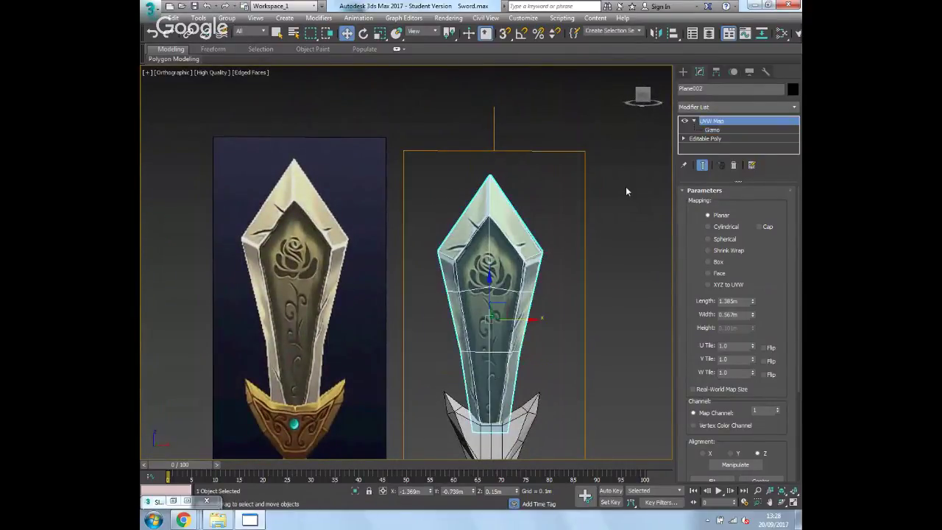
# Step: Select the guard and handle mesh, assign it the blade's material, show it shaded in the viewport and minimise the material editor
pyautogui.moveTo(531, 306); pyautogui.dragTo(524, 110, button='middle')
pyautogui.scroll(3, 420, 279)
pyautogui.click(420, 280)
pyautogui.scroll(-3, 525, 279)
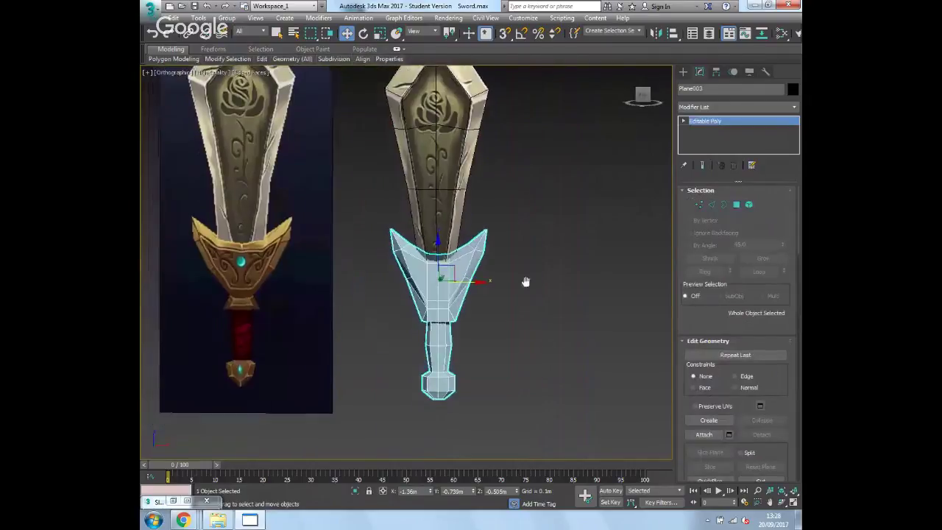
pyautogui.scroll(4, 526, 280)
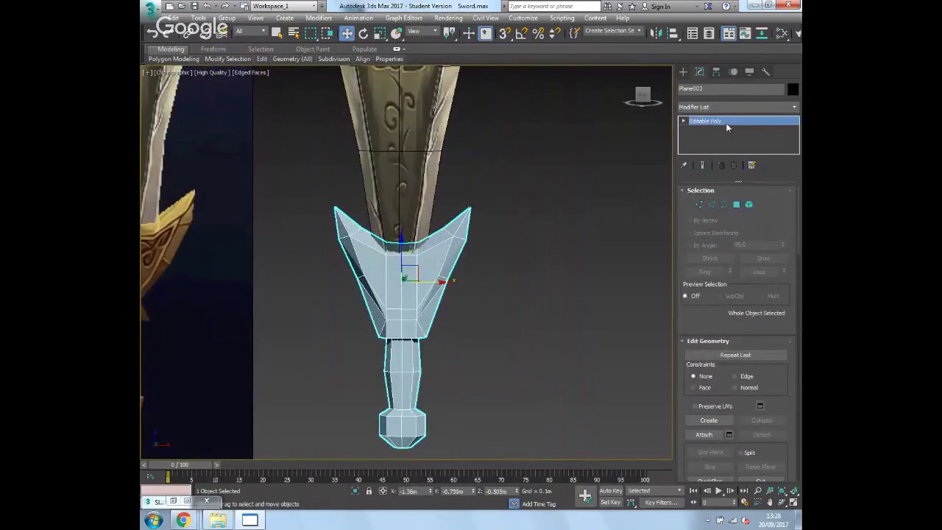
pyautogui.press('m')
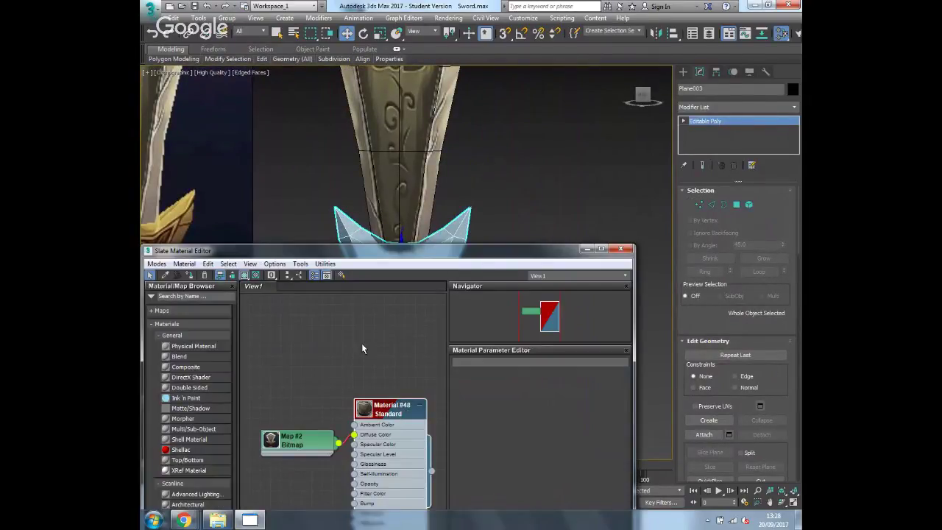
pyautogui.moveTo(431, 471); pyautogui.dragTo(459, 232)
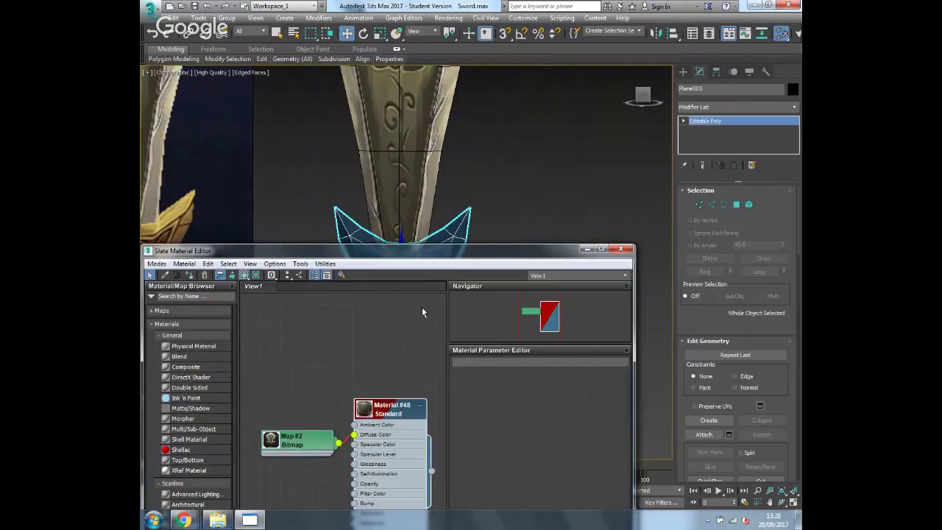
pyautogui.click(244, 274)
pyautogui.click(587, 249)
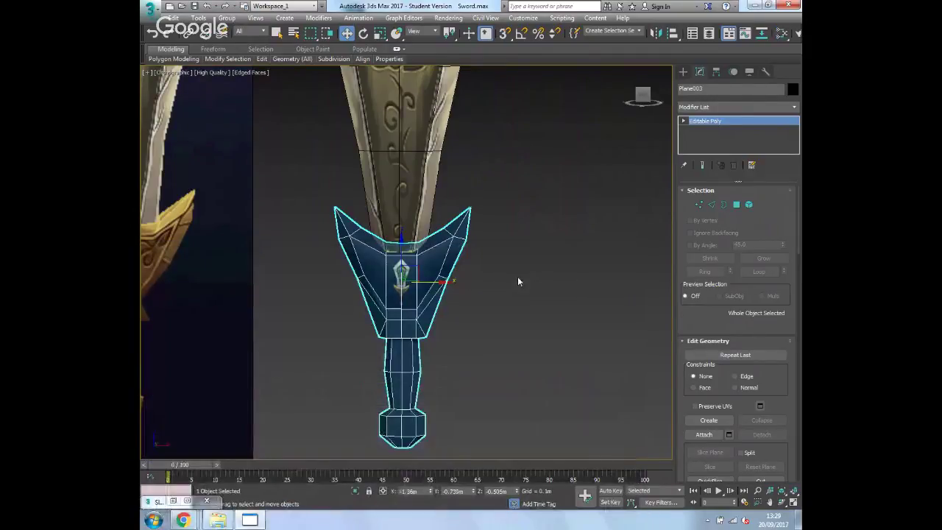
# Step: Apply a UVW Map modifier to the guard and handle mesh
pyautogui.click(794, 106)
pyautogui.moveTo(795, 133); pyautogui.dragTo(794, 397)
pyautogui.click(748, 414)
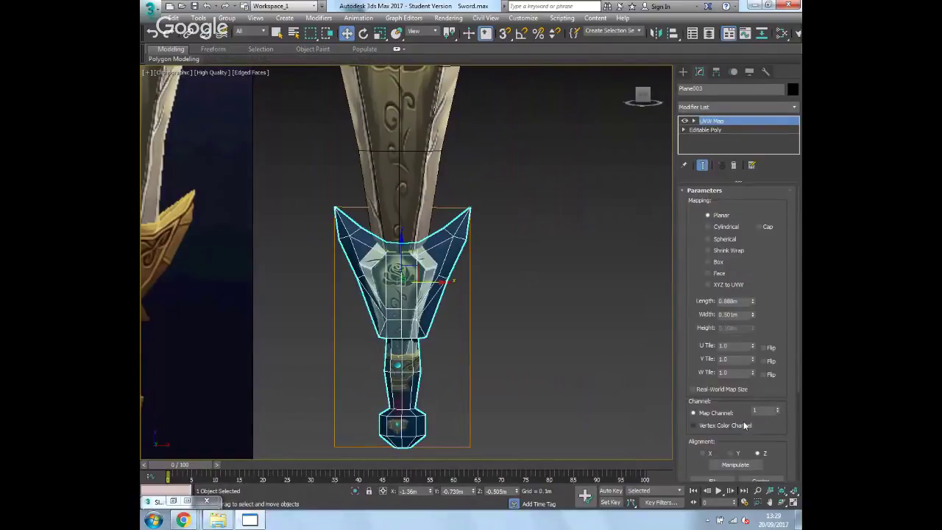
# Step: Scale up and move the hilt's UVW Map gizmo so the pictured guard, grip and pommel fit the mesh
pyautogui.click(693, 121)
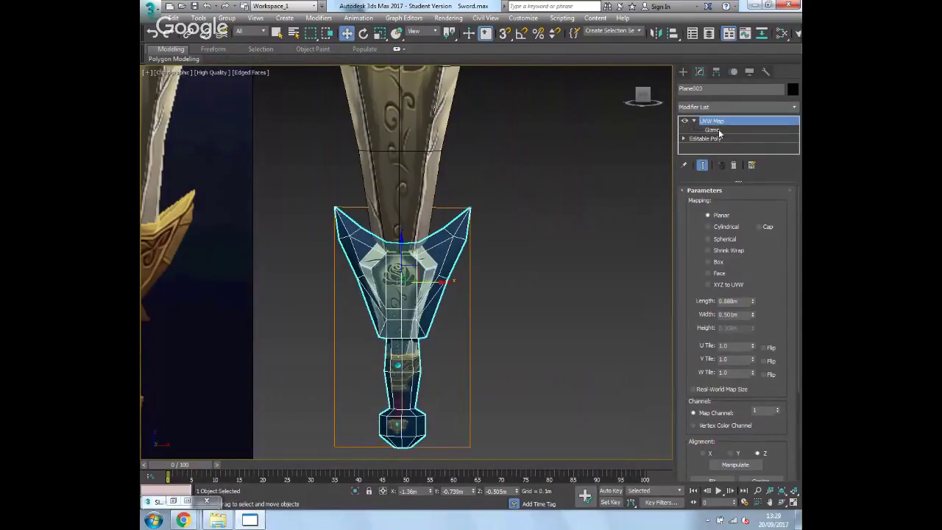
pyautogui.click(718, 130)
pyautogui.press('r')
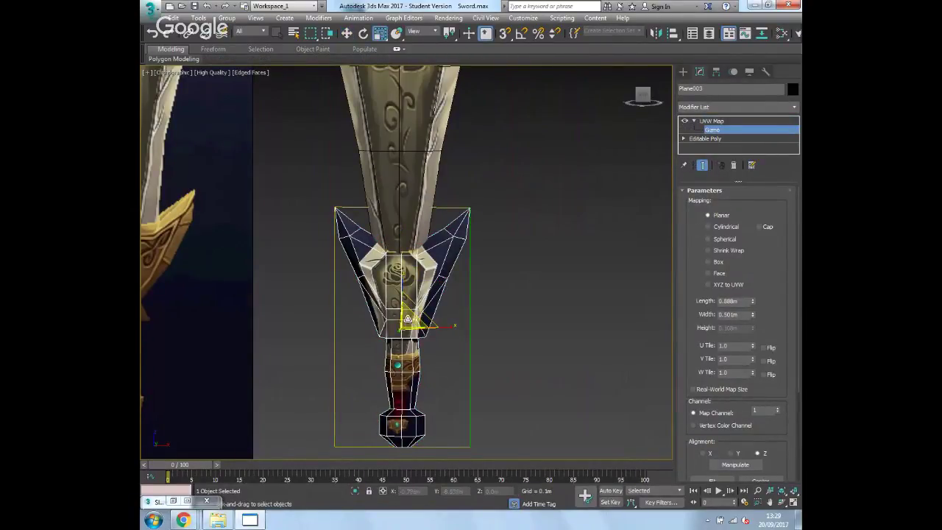
pyautogui.moveTo(407, 321); pyautogui.dragTo(448, 170)
pyautogui.press('w')
pyautogui.press('r')
pyautogui.press('w')
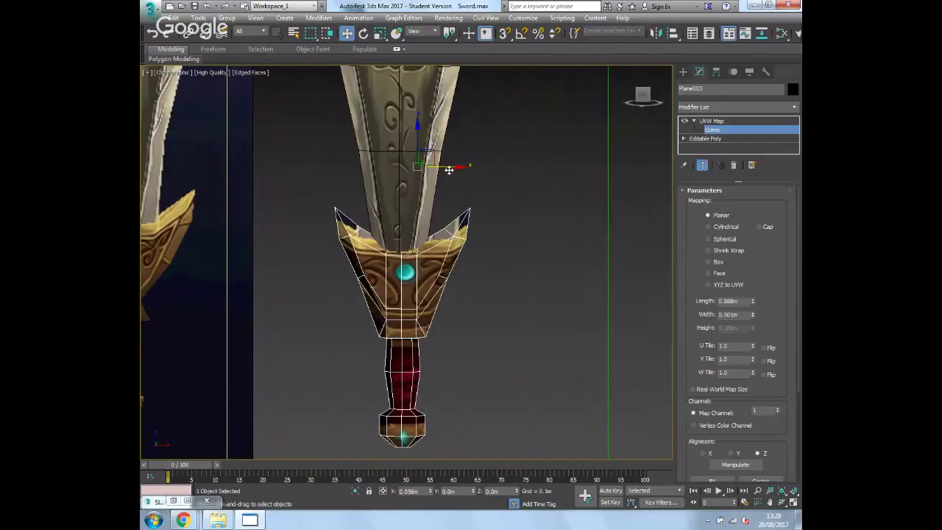
pyautogui.moveTo(416, 131); pyautogui.dragTo(411, 130)
pyautogui.scroll(-3, 473, 298)
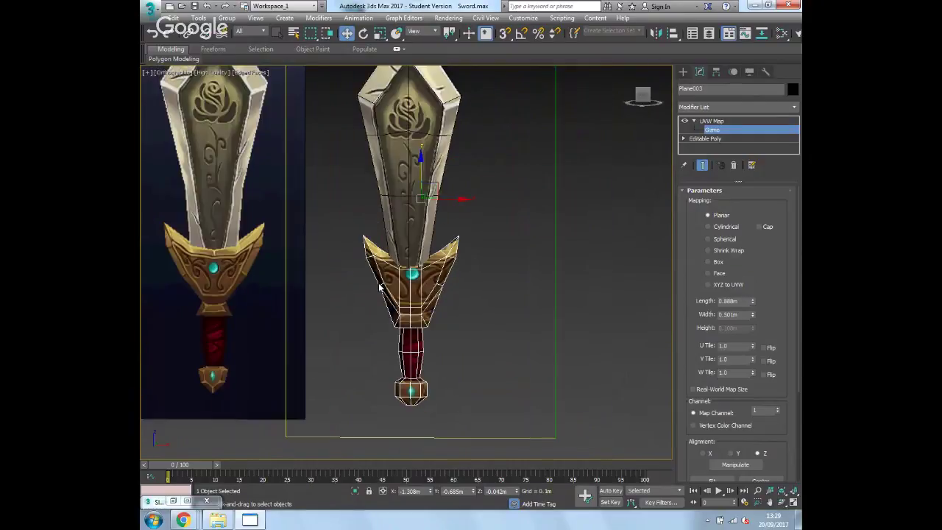
# Step: Set the hilt mapping's width to 0.522 m and leave gizmo editing
pyautogui.moveTo(473, 298)
pyautogui.keyDown('alt'); pyautogui.mouseDown(button='middle')
pyautogui.moveTo(621, 275)
pyautogui.moveTo(639, 298)
pyautogui.moveTo(759, 285)
pyautogui.moveTo(442, 309)
pyautogui.moveTo(420, 337)
pyautogui.moveTo(559, 340)
pyautogui.moveTo(687, 272)
pyautogui.moveTo(464, 294)
pyautogui.moveTo(482, 292)
pyautogui.moveTo(337, 289)
pyautogui.moveTo(456, 290)
pyautogui.mouseUp(button='middle'); pyautogui.keyUp('alt')
pyautogui.moveTo(754, 315); pyautogui.dragTo(753, 306)
pyautogui.keyDown('alt'); pyautogui.moveTo(466, 323); pyautogui.dragTo(680, 258, button='middle'); pyautogui.keyUp('alt')
pyautogui.click(714, 121)
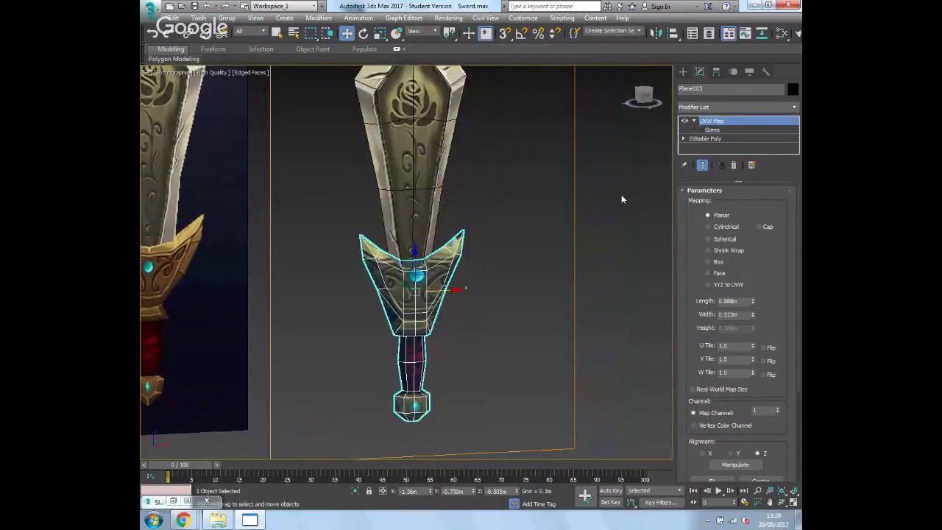
# Step: Deselect the hilt and hide the edged faces to compare the textured sword with the reference picture
pyautogui.click(621, 196)
pyautogui.keyDown('alt'); pyautogui.moveTo(498, 253); pyautogui.dragTo(490, 299, button='middle'); pyautogui.keyUp('alt')
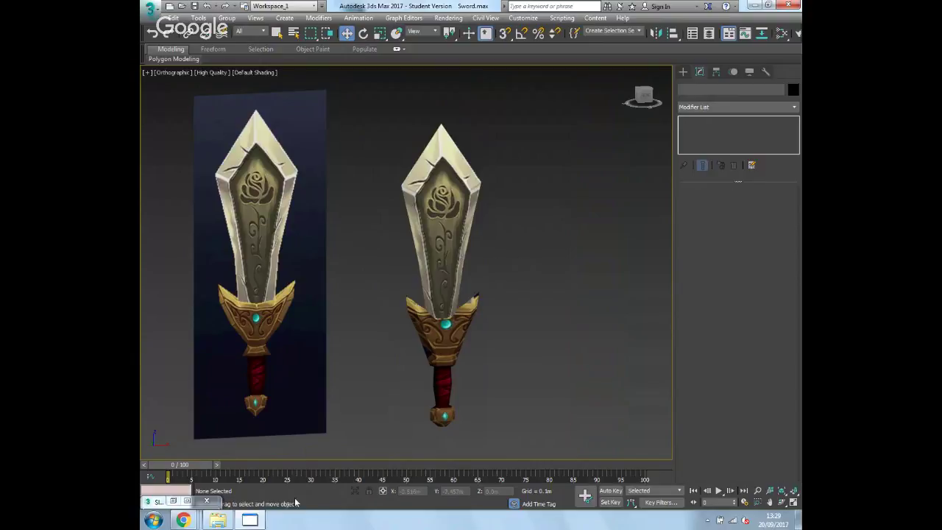
pyautogui.moveTo(181, 522)
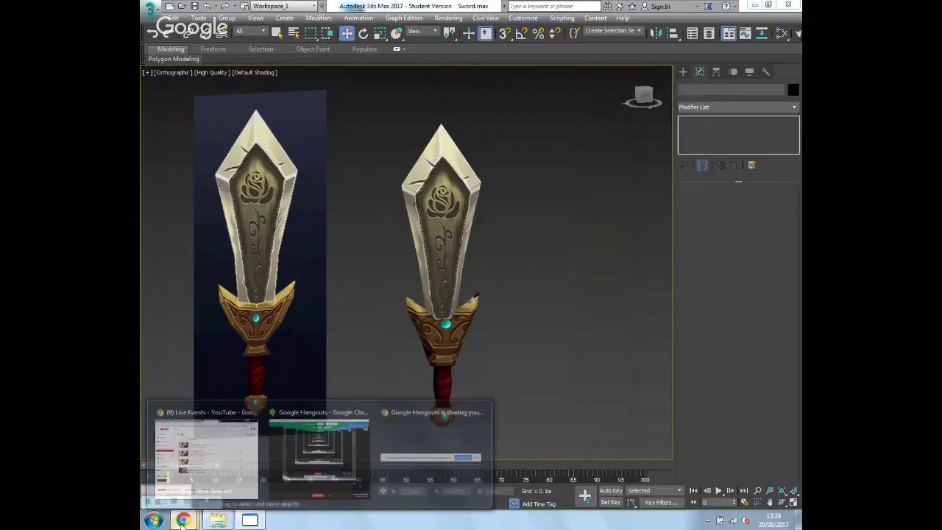